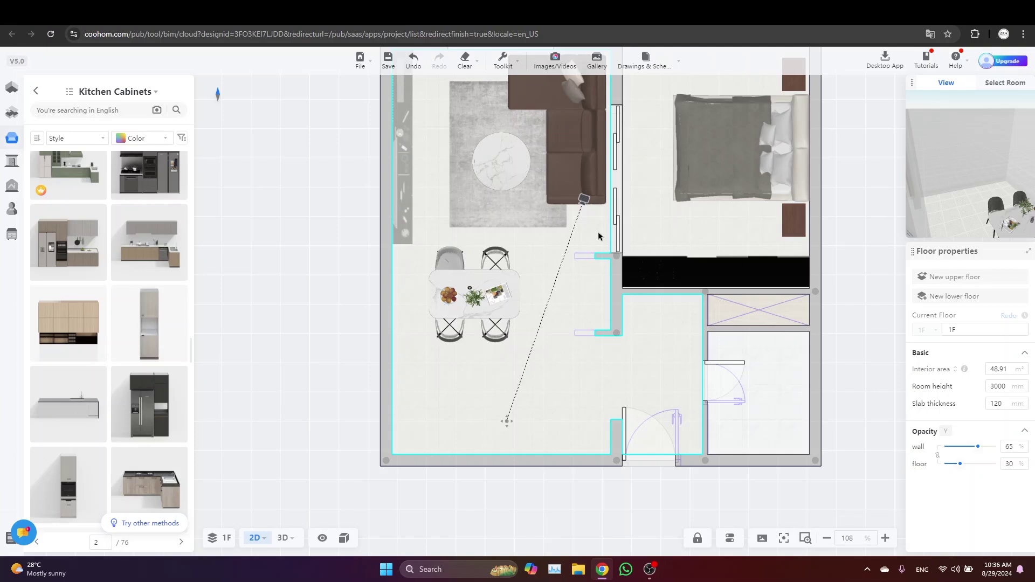
{"action": "left_click", "coordinate": [69, 245]}
{"action": "left_click", "coordinate": [506, 439]}
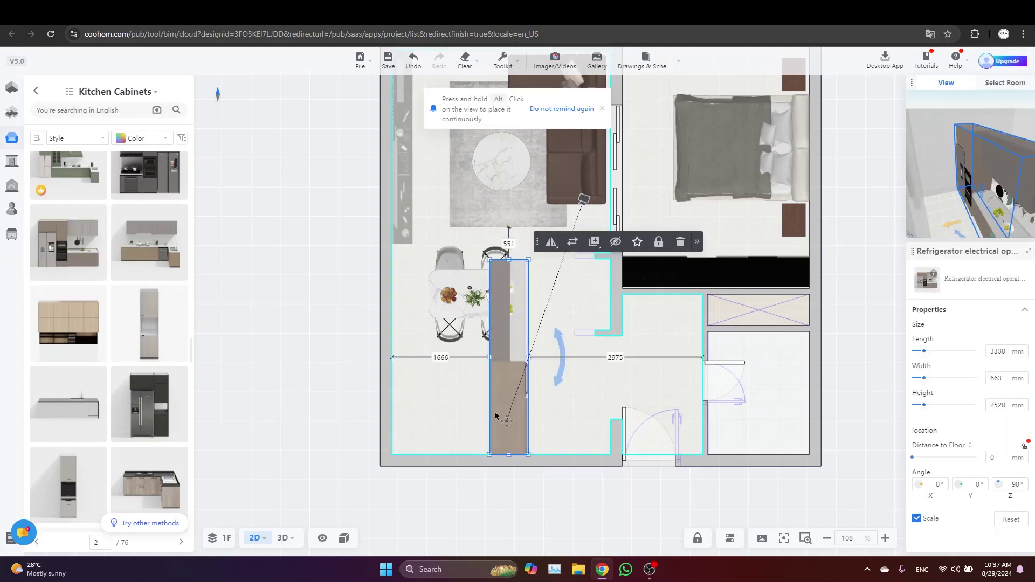
{"action": "left_click", "coordinate": [566, 353]}
{"action": "left_click_drag", "start_coordinate": [531, 371], "coordinate": [513, 448]}
{"action": "left_click_drag", "start_coordinate": [589, 435], "coordinate": [611, 436]}
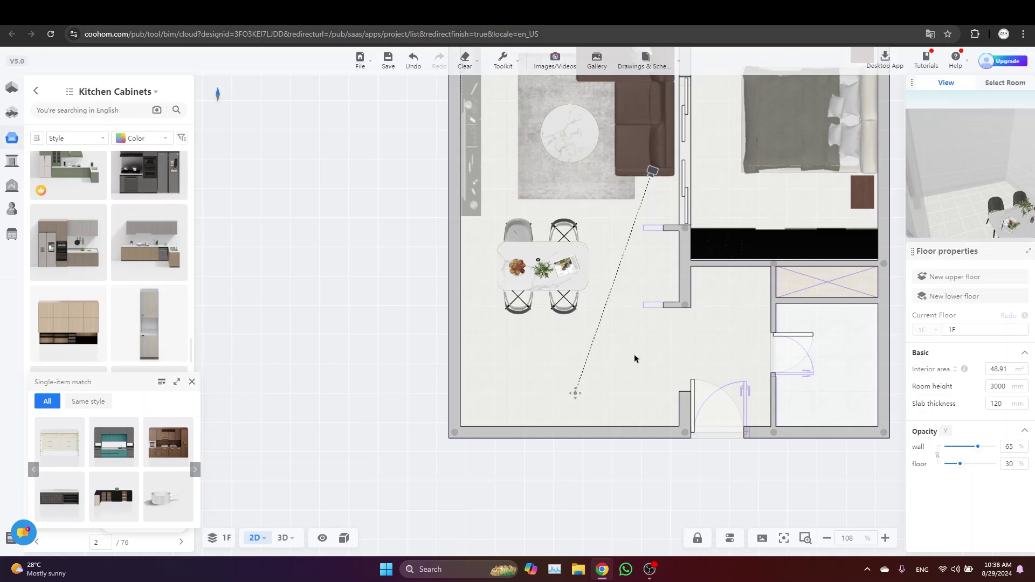
Open the Kitchen & Bath advanced tool and show the base cabinets in its product catalog
{"action": "mouse_move", "coordinate": [8, 242]}
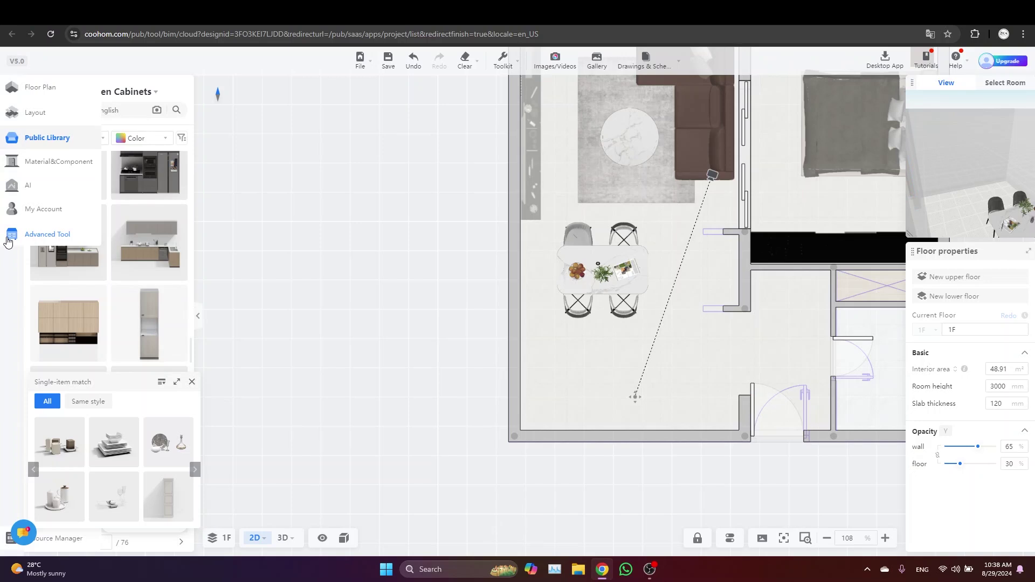
{"action": "left_click", "coordinate": [11, 238]}
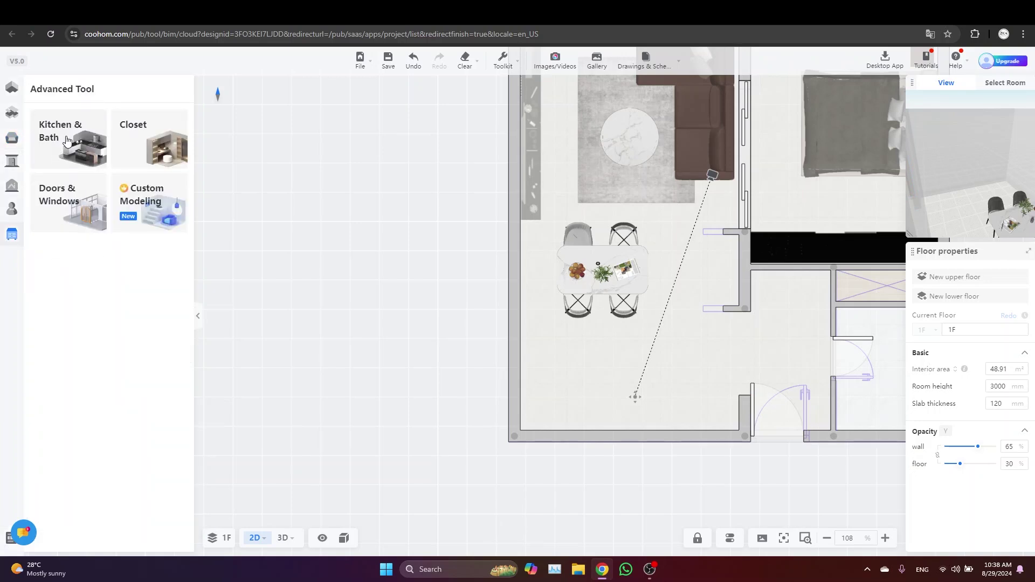
{"action": "left_click", "coordinate": [67, 141]}
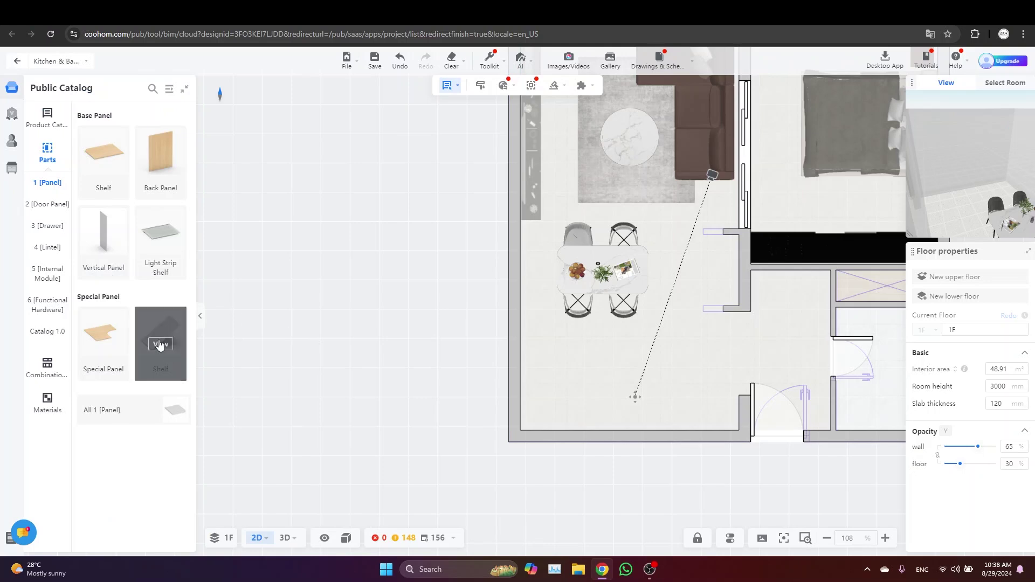
{"action": "left_click", "coordinate": [54, 127]}
{"action": "left_click", "coordinate": [48, 155]}
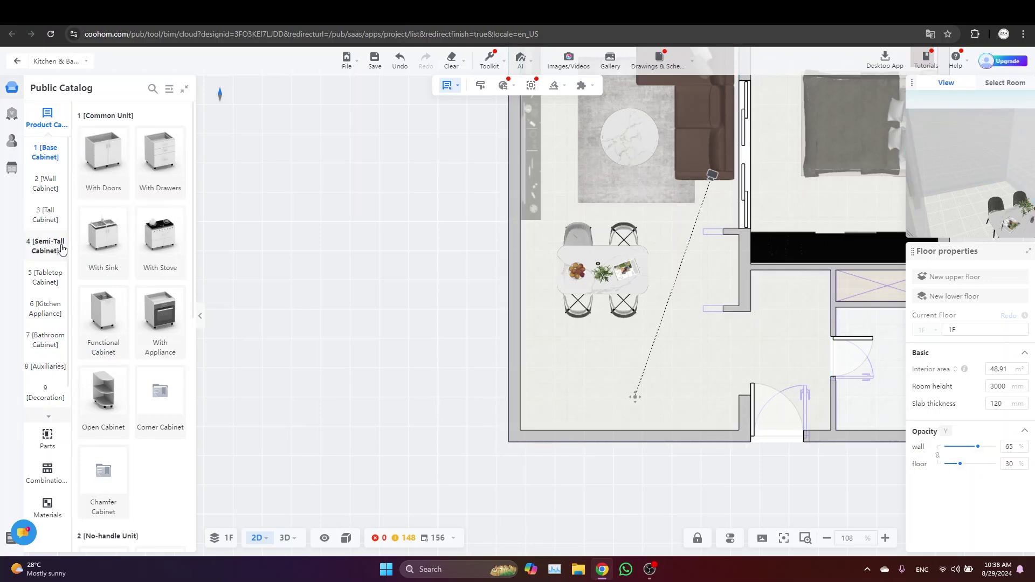
Place a Left-handed Double-door Appliance High Cabinet from the tall common units into the living room's lower-left corner on the plan
{"action": "left_click", "coordinate": [44, 216]}
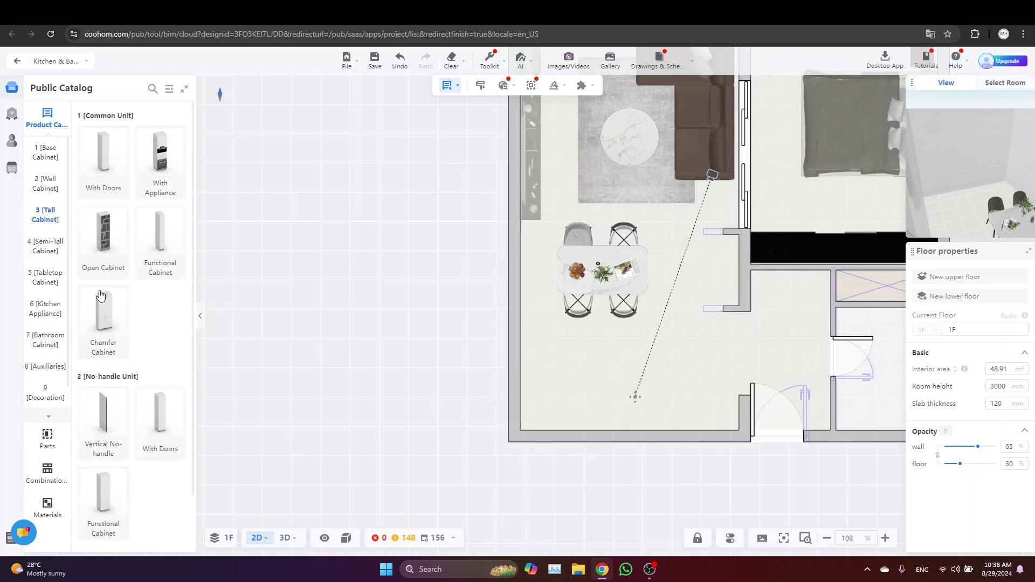
{"action": "left_click", "coordinate": [169, 141]}
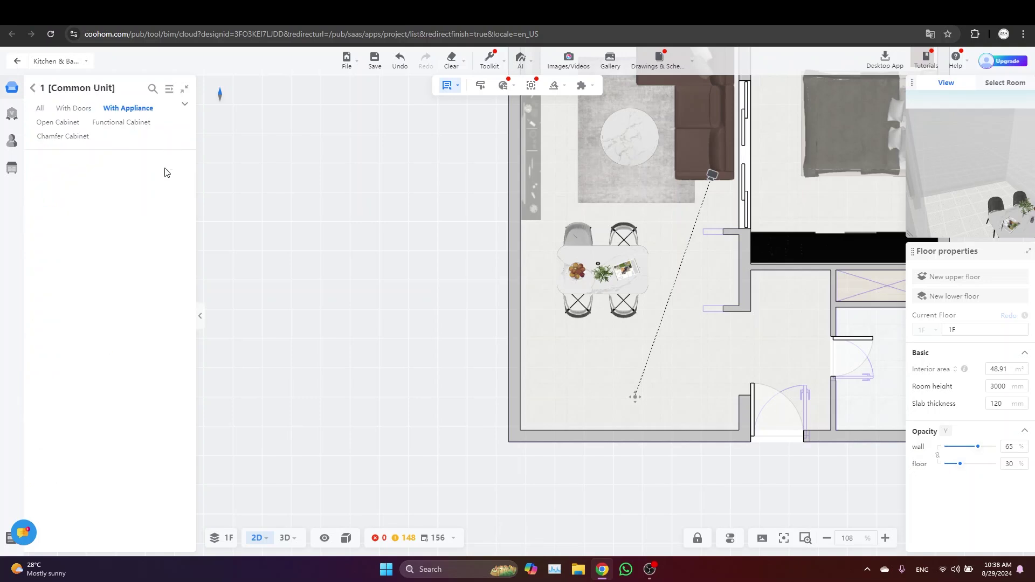
{"action": "scroll", "coordinate": [83, 332], "scroll_direction": "down", "scroll_amount": 2}
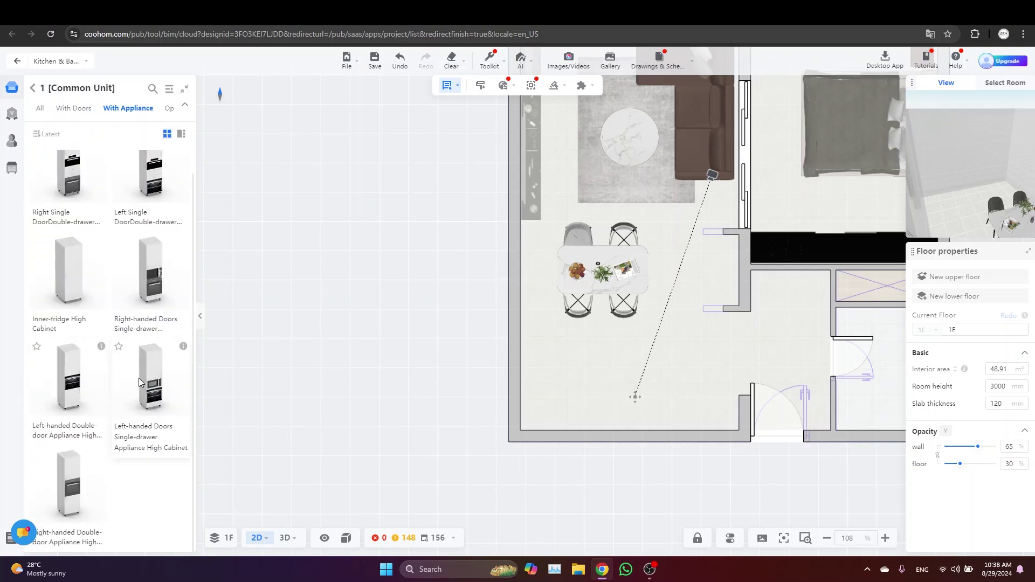
{"action": "left_click", "coordinate": [69, 366]}
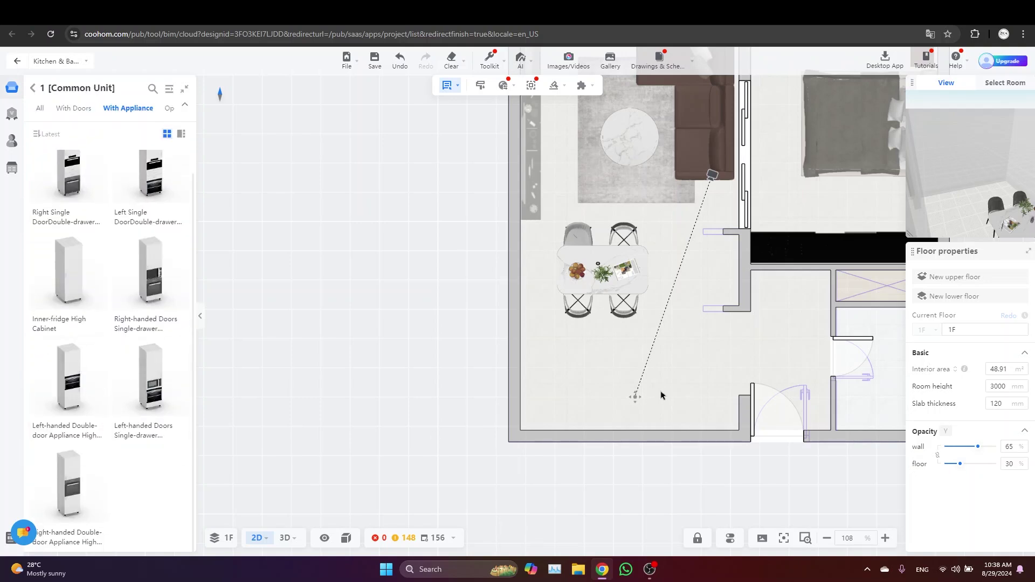
{"action": "left_click", "coordinate": [533, 426]}
{"action": "scroll", "coordinate": [589, 422], "scroll_direction": "up", "scroll_amount": 5}
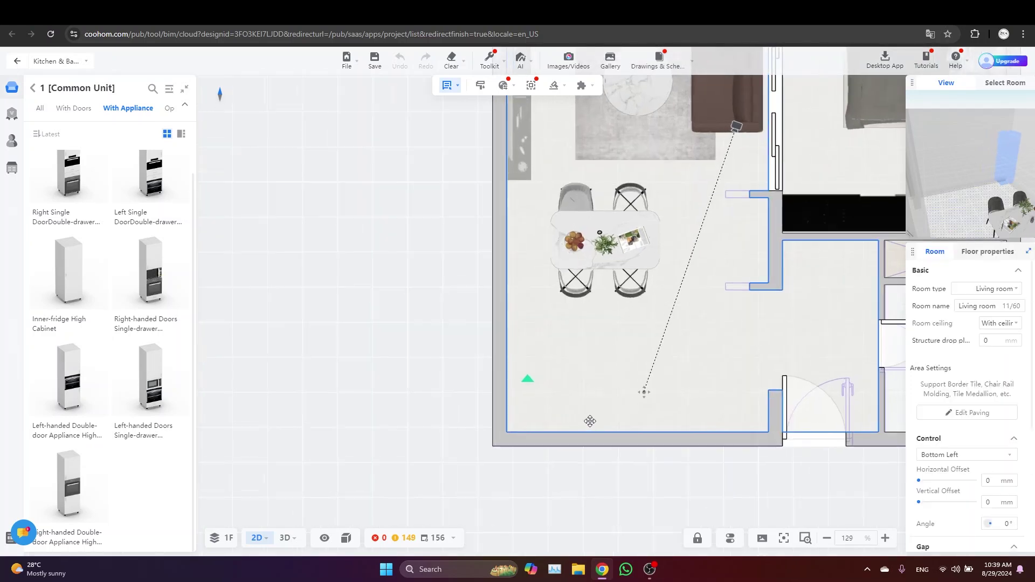
{"action": "left_click_drag", "start_coordinate": [530, 420], "coordinate": [430, 416]}
Enlarge the 3D preview and set the tall appliance cabinet's height to 2500 mm
{"action": "left_click_drag", "start_coordinate": [907, 236], "coordinate": [769, 348]}
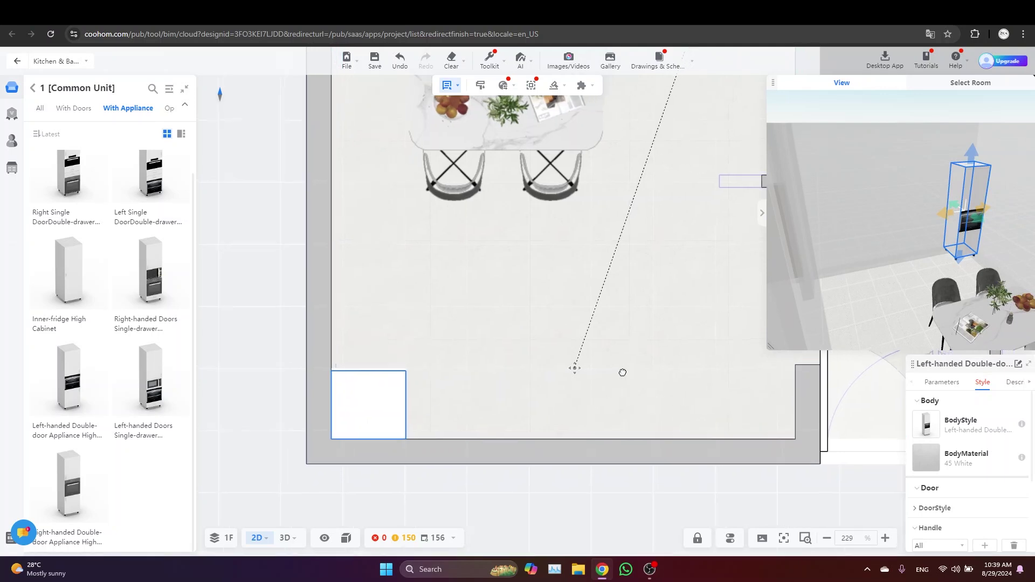
{"action": "scroll", "coordinate": [978, 458], "scroll_direction": "down", "scroll_amount": 3}
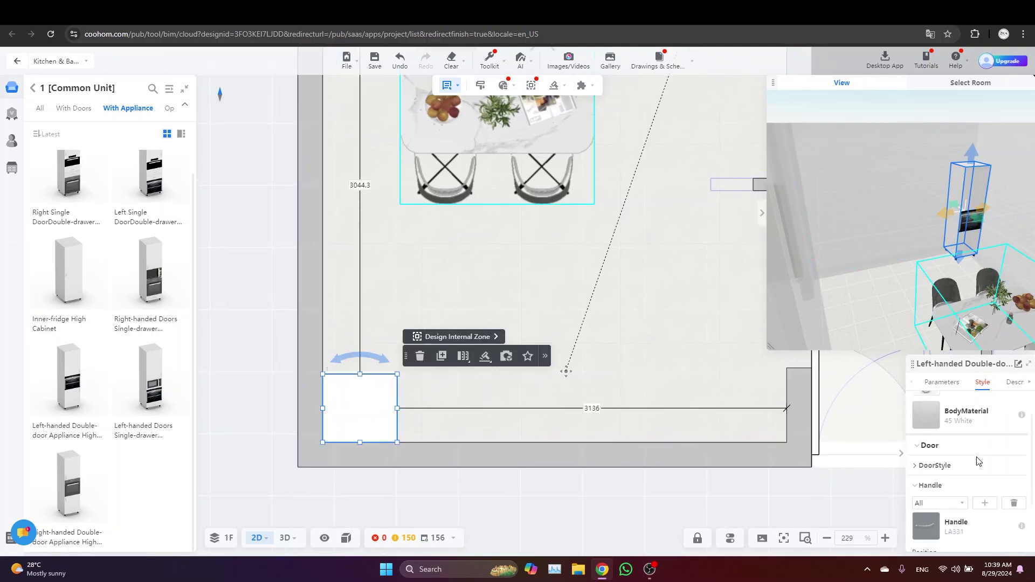
{"action": "scroll", "coordinate": [980, 481], "scroll_direction": "up", "scroll_amount": 3}
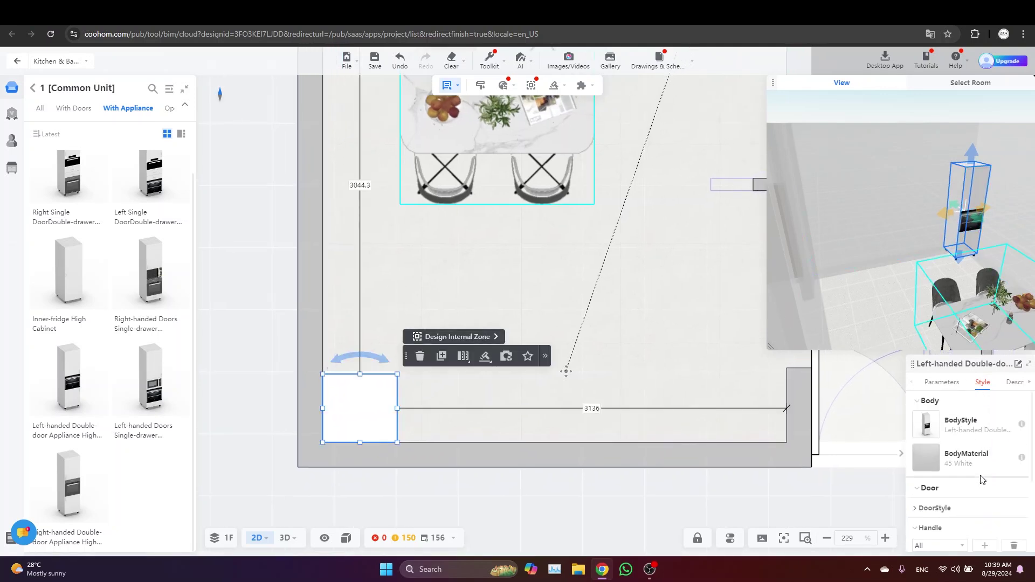
{"action": "left_click", "coordinate": [942, 381]}
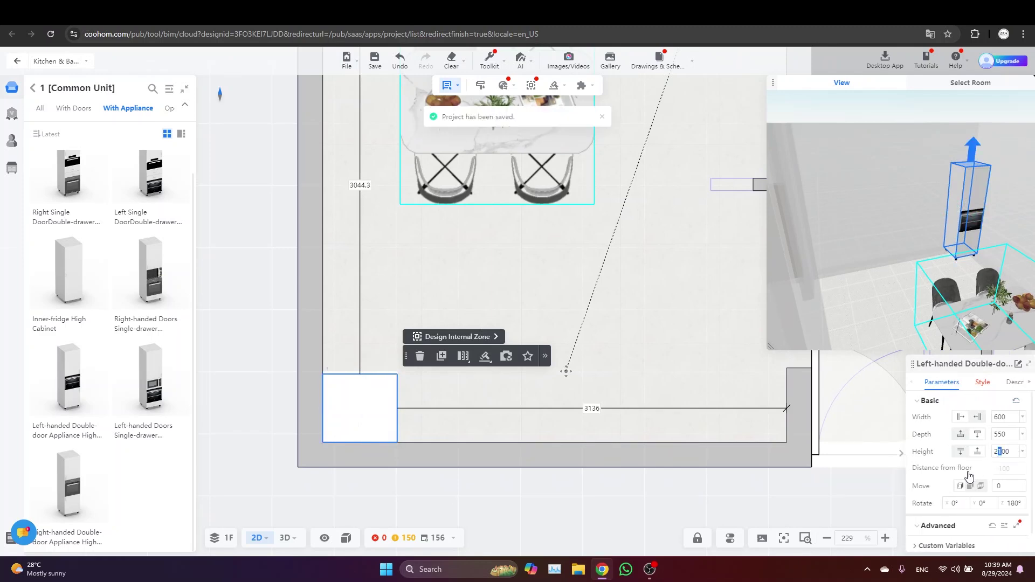
{"action": "key", "text": "Return"}
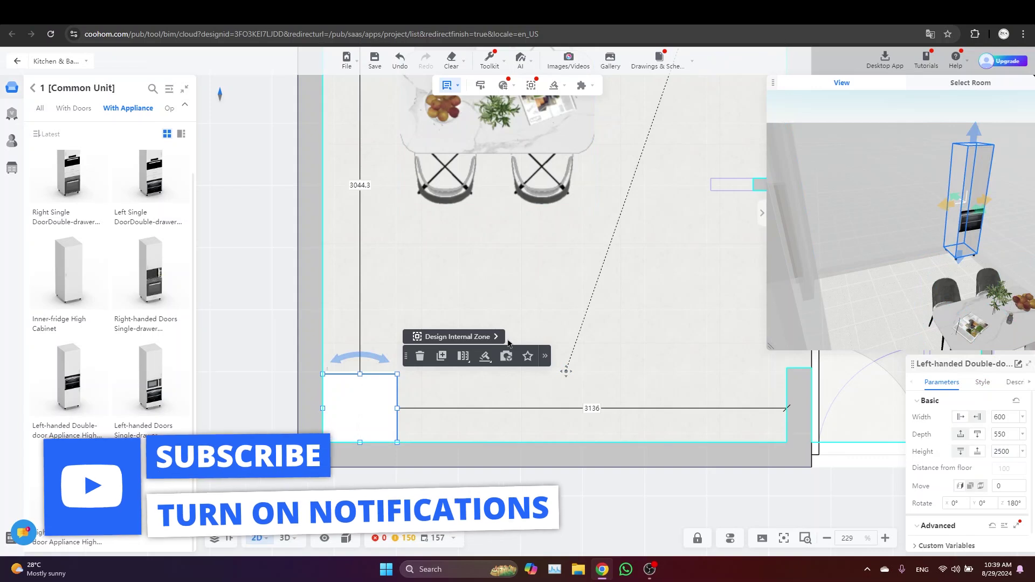
Place a High Cabinet End Panel (Right) from the auxiliaries on the lower wall, flush against the short wall beside the entrance door
{"action": "left_click_drag", "start_coordinate": [493, 340], "coordinate": [428, 348]}
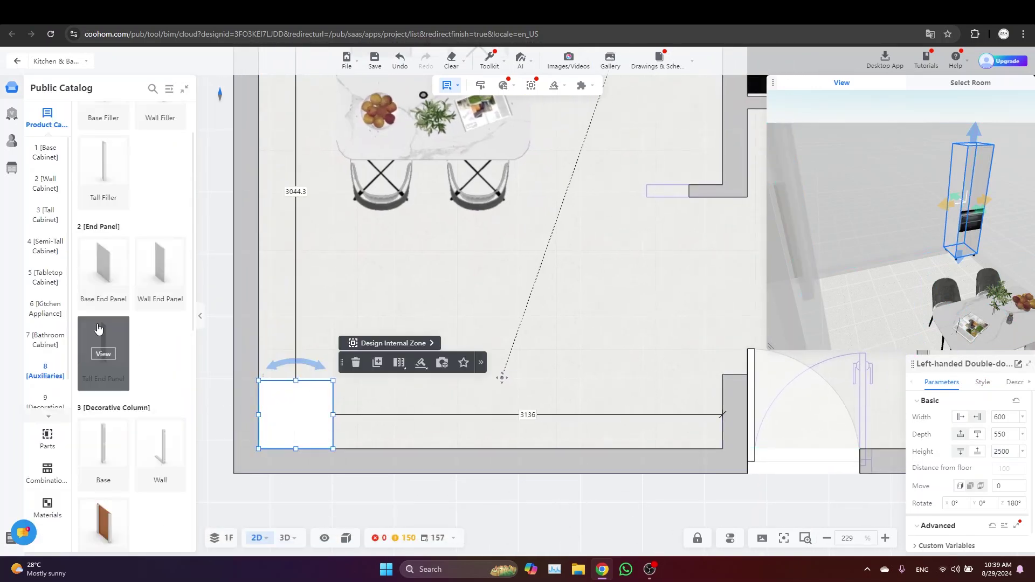
{"action": "left_click", "coordinate": [97, 328]}
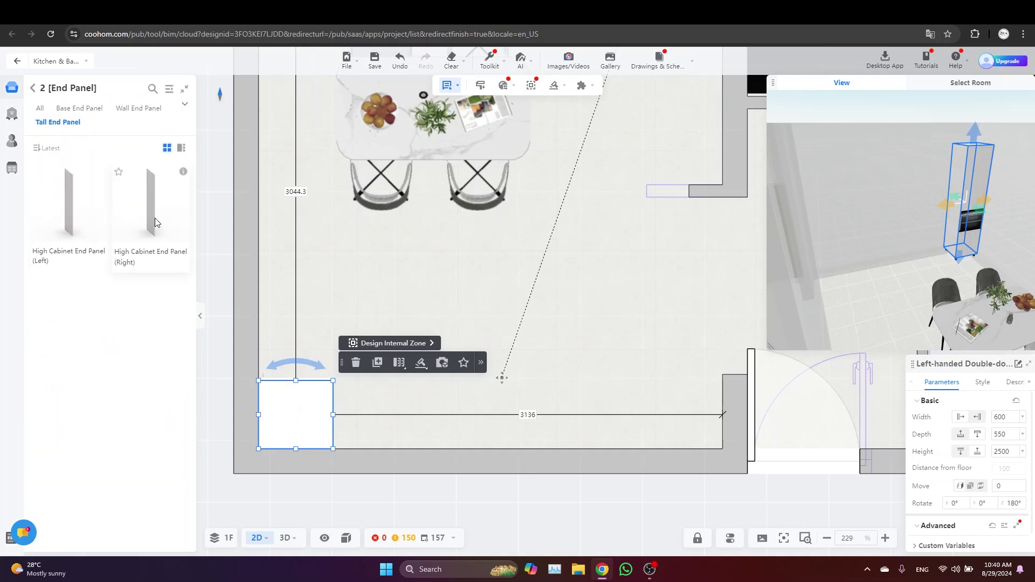
{"action": "left_click", "coordinate": [526, 372]}
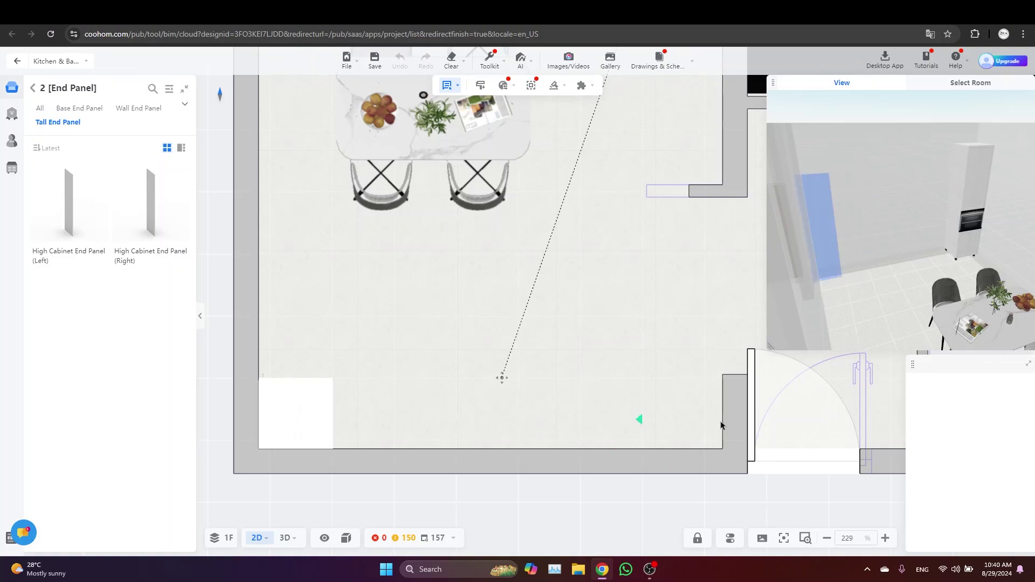
{"action": "left_click", "coordinate": [684, 454]}
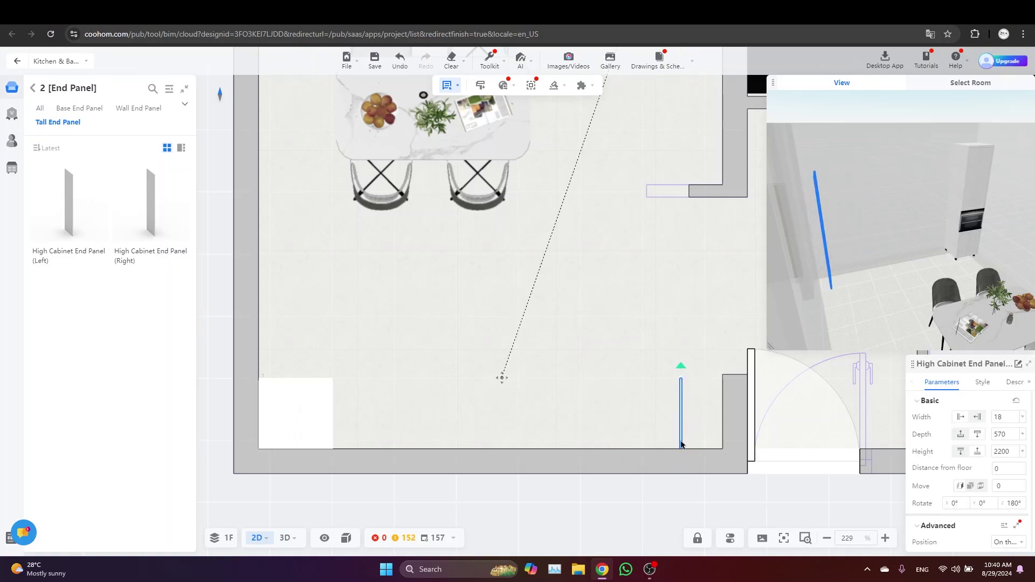
{"action": "scroll", "coordinate": [710, 429], "scroll_direction": "up", "scroll_amount": 4}
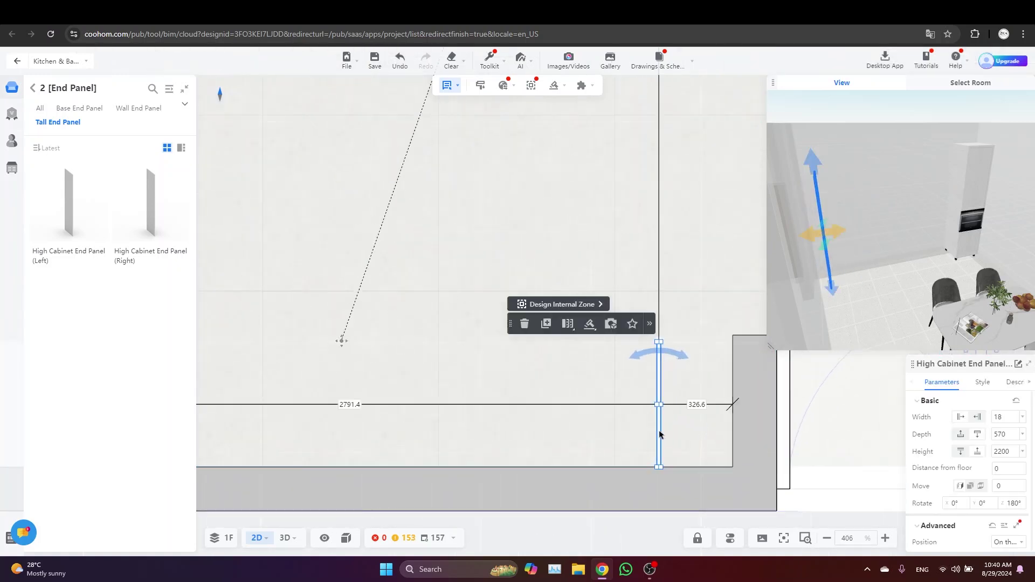
{"action": "left_click_drag", "start_coordinate": [694, 430], "coordinate": [731, 473]}
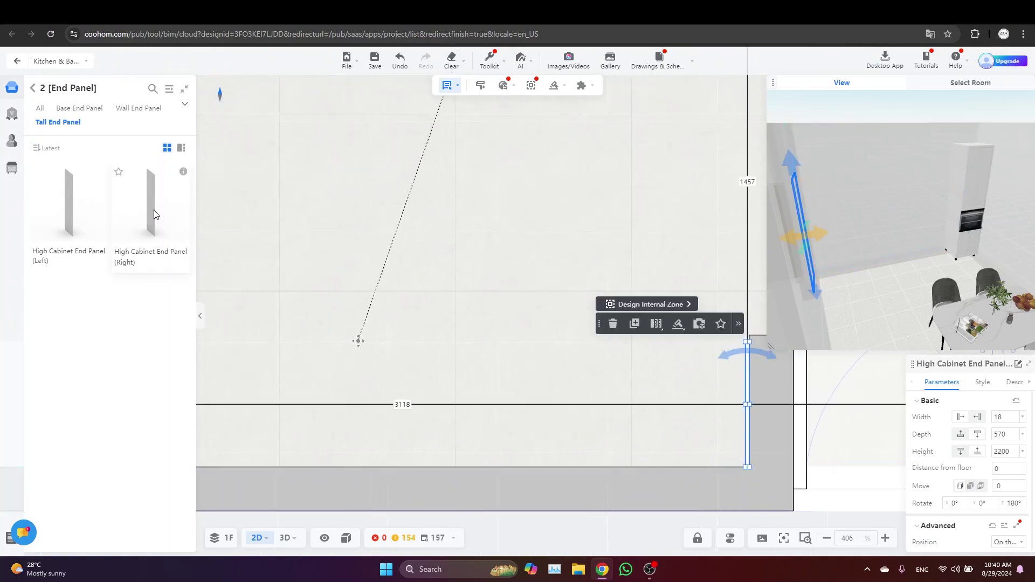
Add a High Cabinet End Panel (Left) on the same wall and set its distance to the first end panel to 680 mm
{"action": "left_click", "coordinate": [70, 206]}
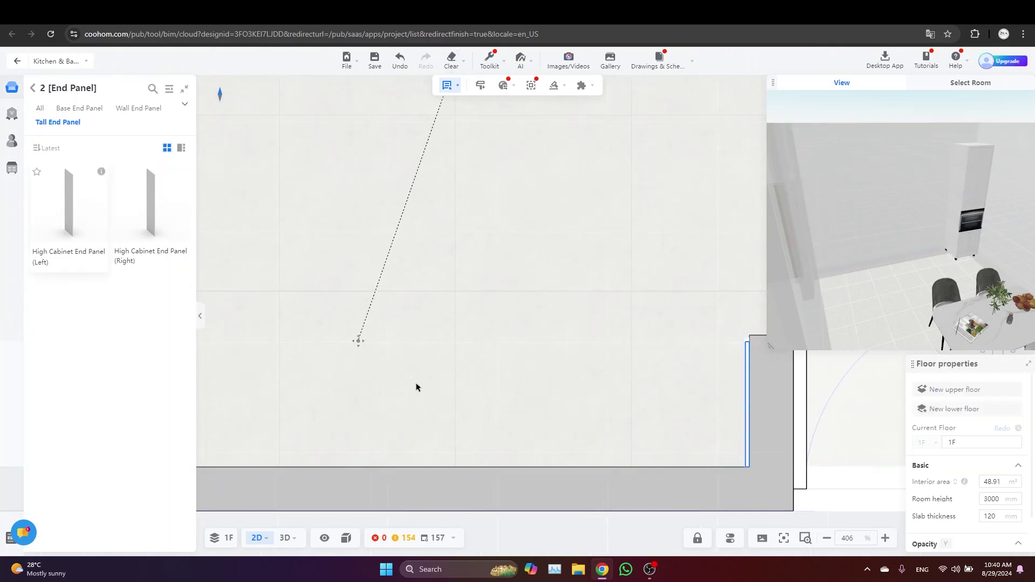
{"action": "left_click", "coordinate": [644, 469]}
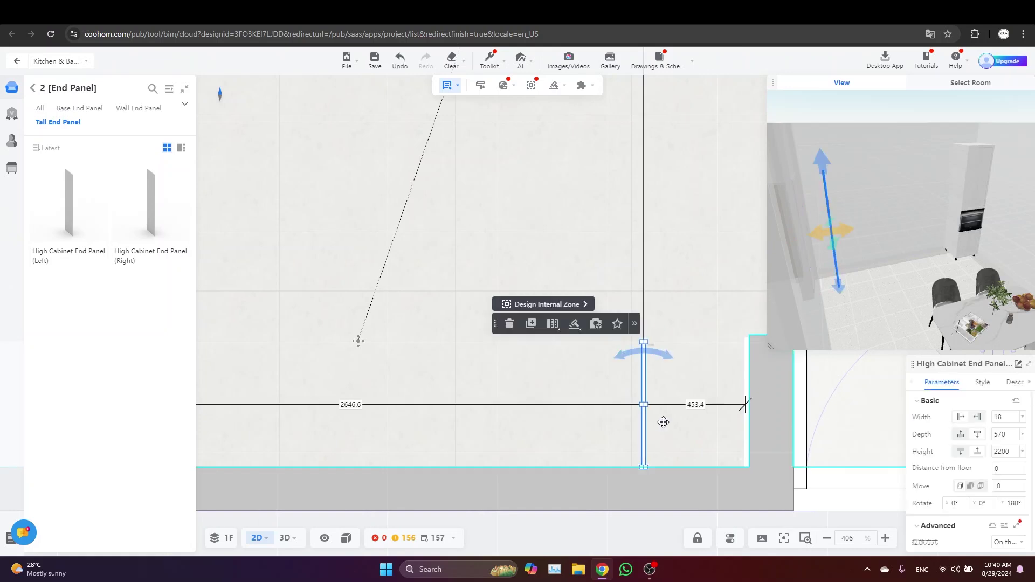
{"action": "left_click", "coordinate": [697, 404]}
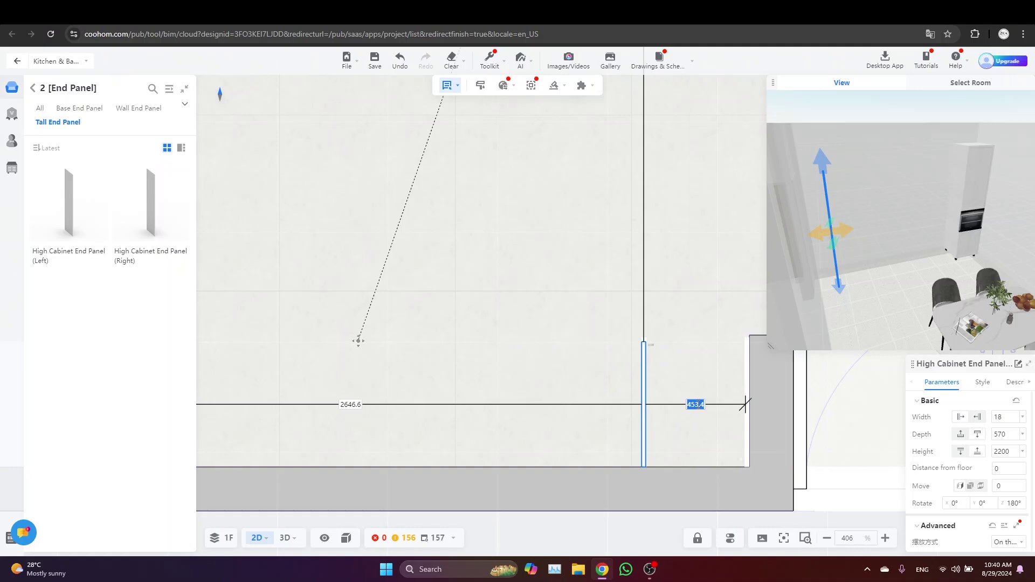
{"action": "type", "text": "680"}
{"action": "key", "text": "Return"}
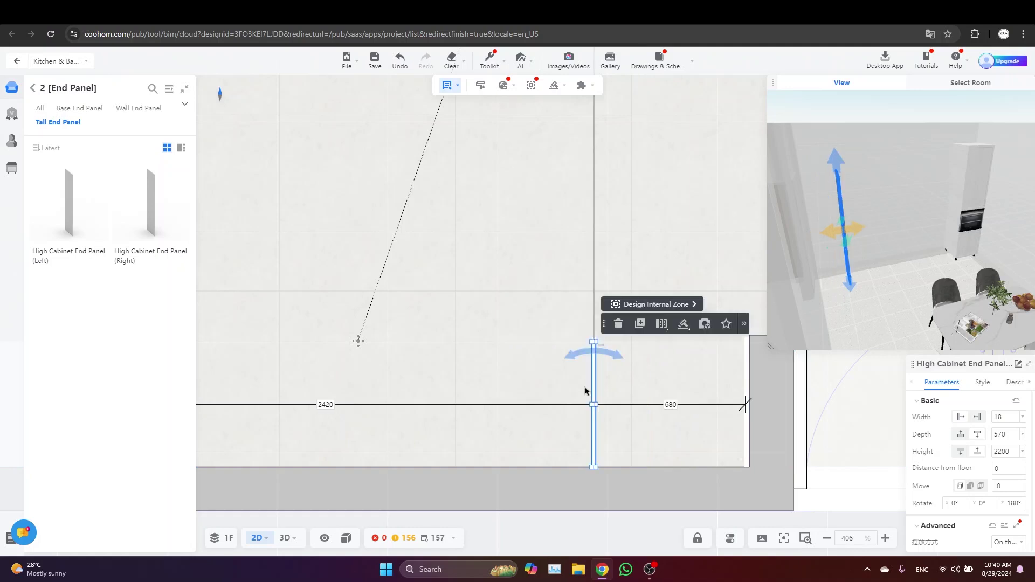
Set the height of both tall end panels to 1800 mm
{"action": "left_click_drag", "start_coordinate": [1002, 452], "coordinate": [995, 459]}
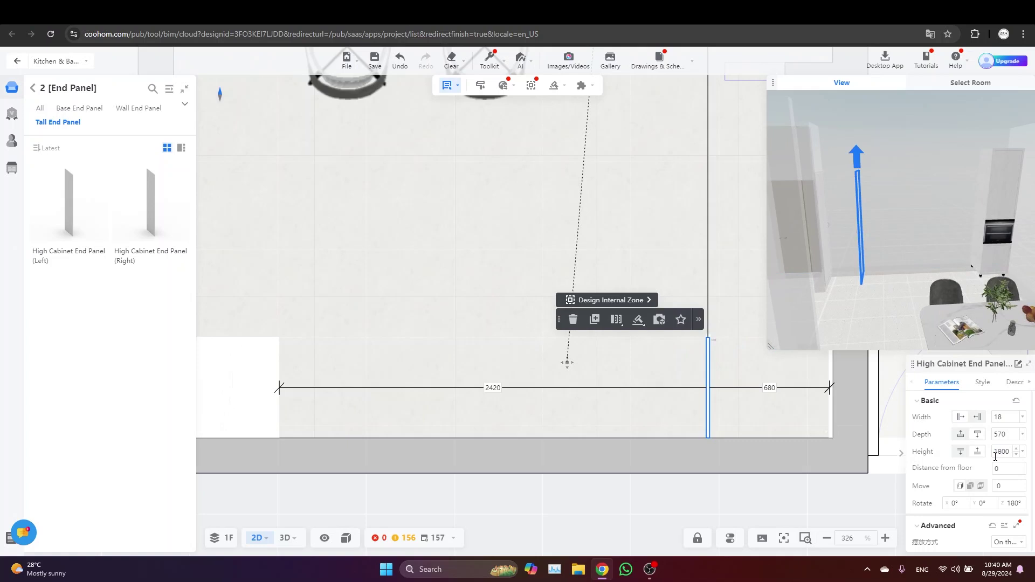
{"action": "type", "text": "18"}
{"action": "key", "text": "Return"}
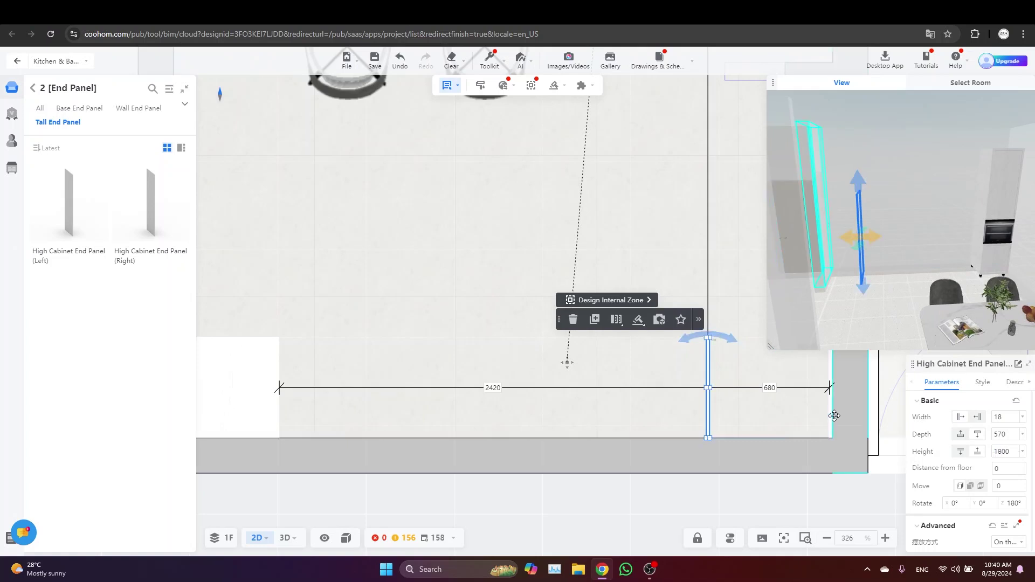
{"action": "left_click", "coordinate": [831, 417]}
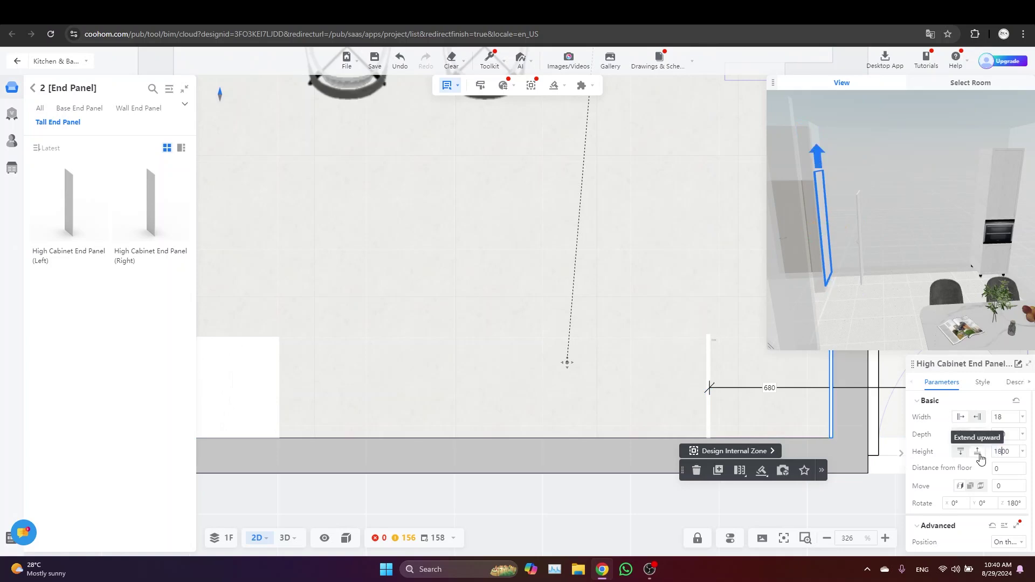
{"action": "type", "text": "1800"}
{"action": "key", "text": "Return"}
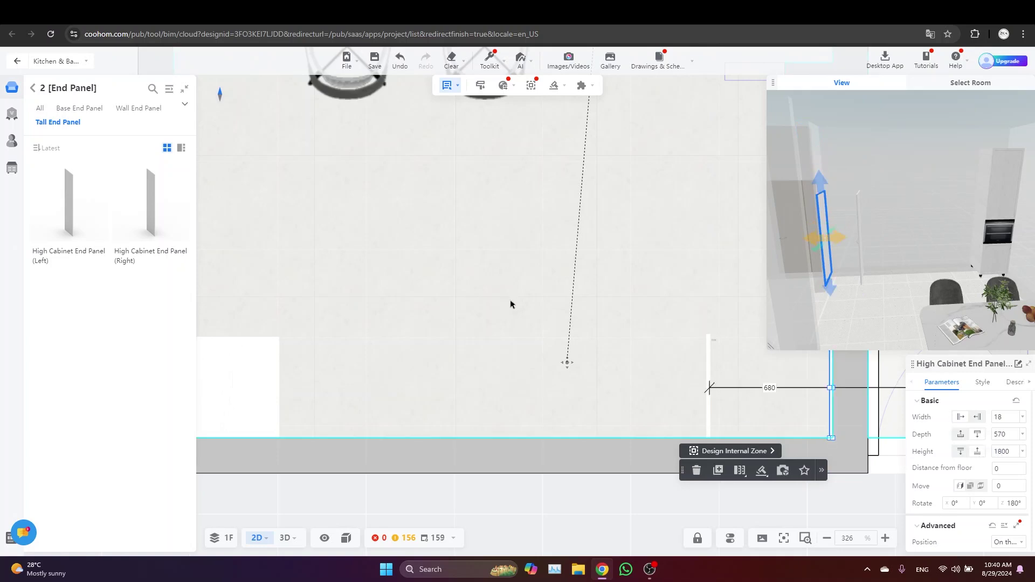
Place a Hinged Door Base Cabinet with inset basket drawer on the lower wall, flush against the tall appliance cabinet
{"action": "scroll", "coordinate": [596, 402], "scroll_direction": "down", "scroll_amount": 1}
{"action": "left_click_drag", "start_coordinate": [564, 406], "coordinate": [614, 418]}
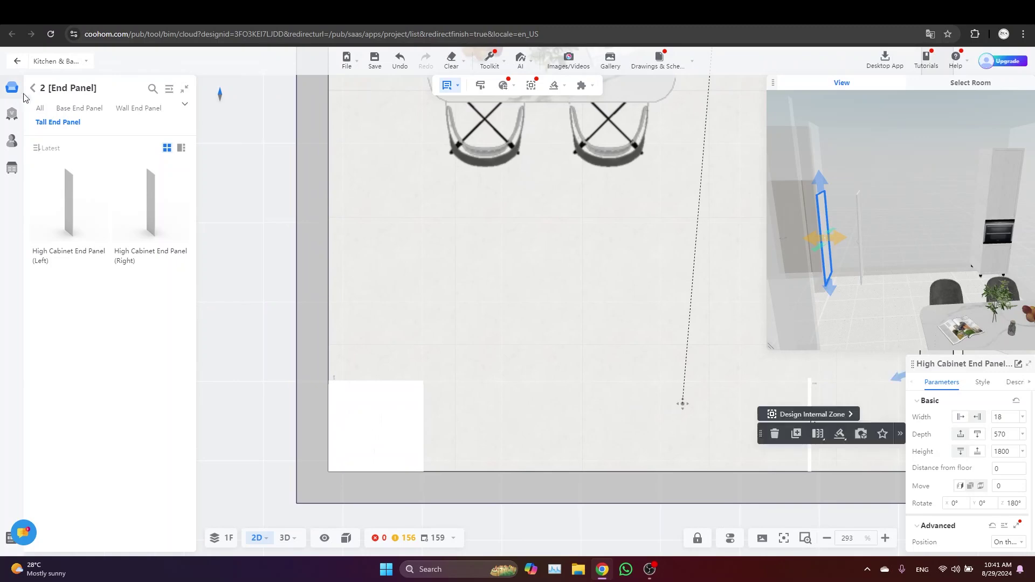
{"action": "left_click", "coordinate": [33, 88]}
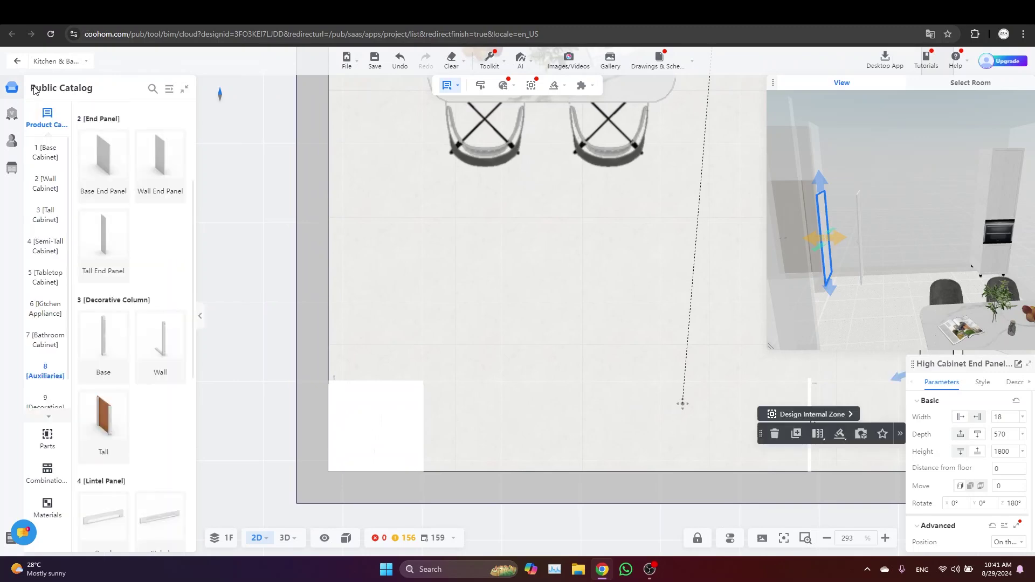
{"action": "left_click", "coordinate": [45, 154]}
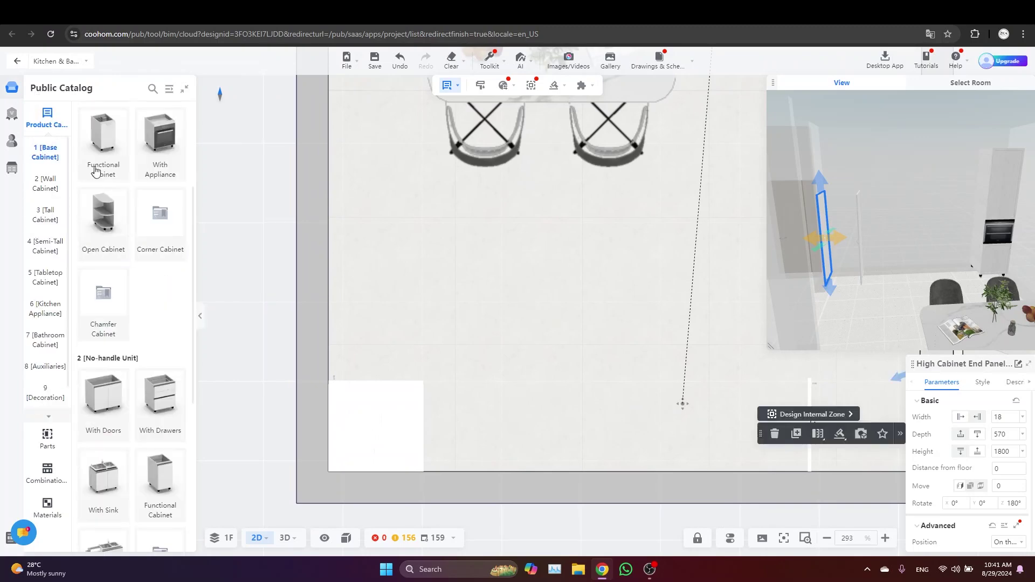
{"action": "left_click", "coordinate": [100, 136]}
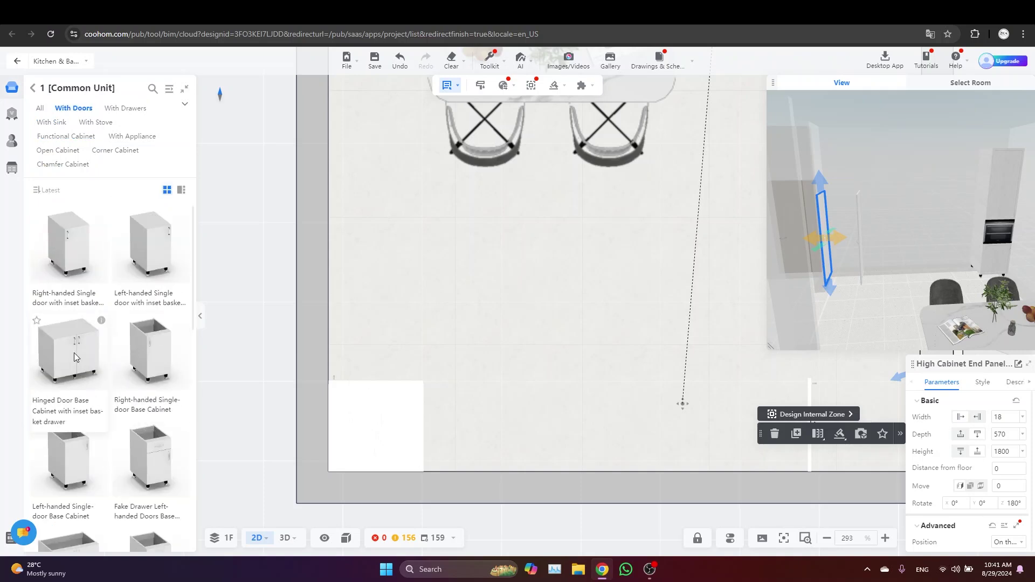
{"action": "left_click", "coordinate": [75, 357]}
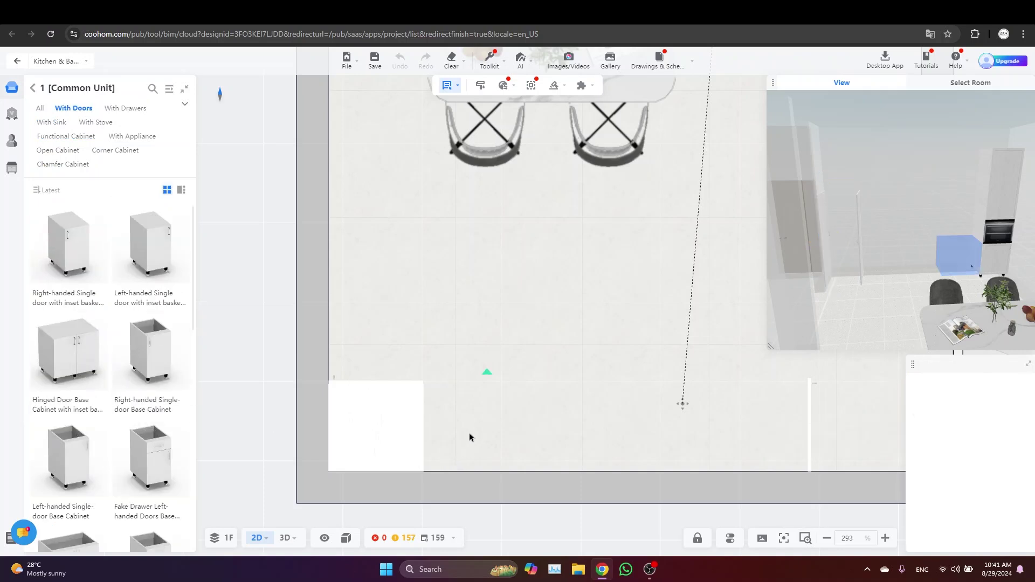
{"action": "left_click", "coordinate": [477, 439]}
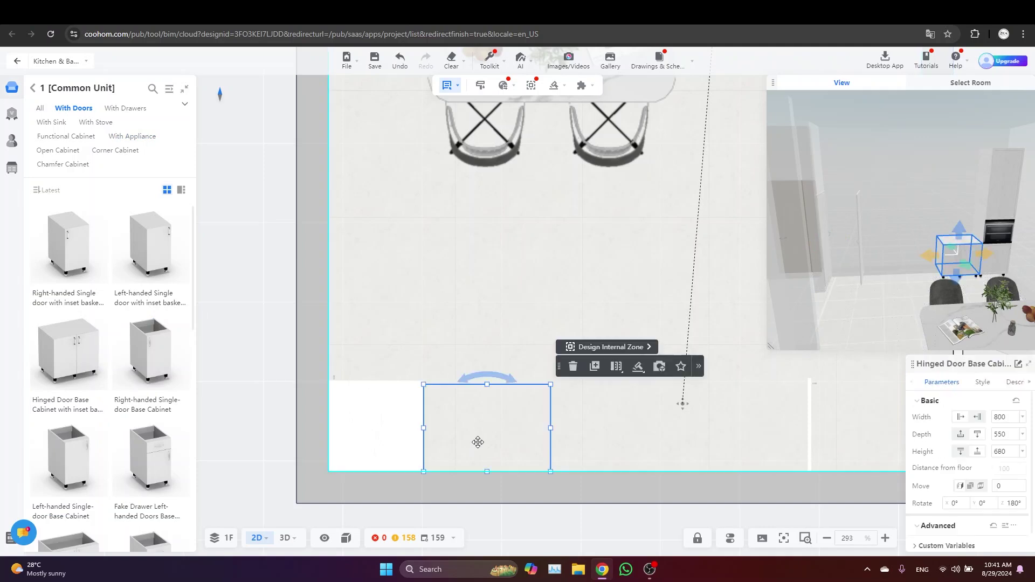
{"action": "right_click_drag", "start_coordinate": [505, 424], "coordinate": [471, 421]}
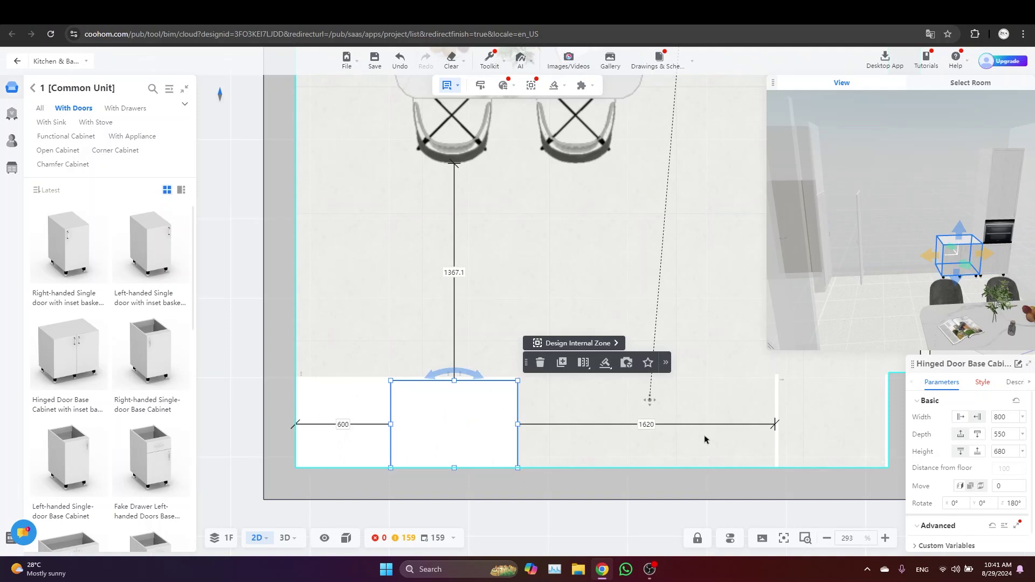
Place a Double-drawer Sink Base Cabinet on the lower wall, flush against the inner tall end panel
{"action": "left_click", "coordinate": [33, 88]}
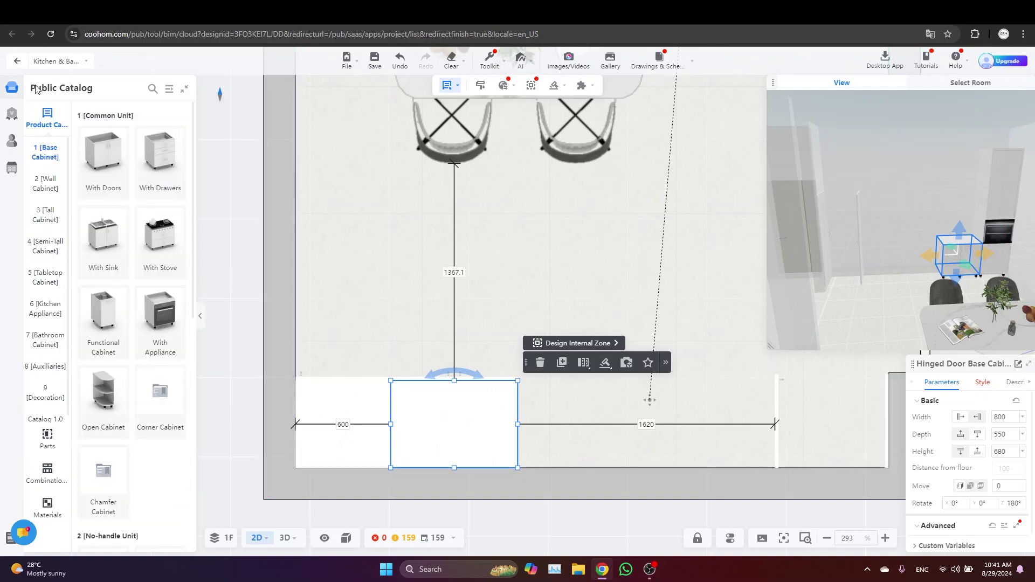
{"action": "left_click", "coordinate": [99, 235]}
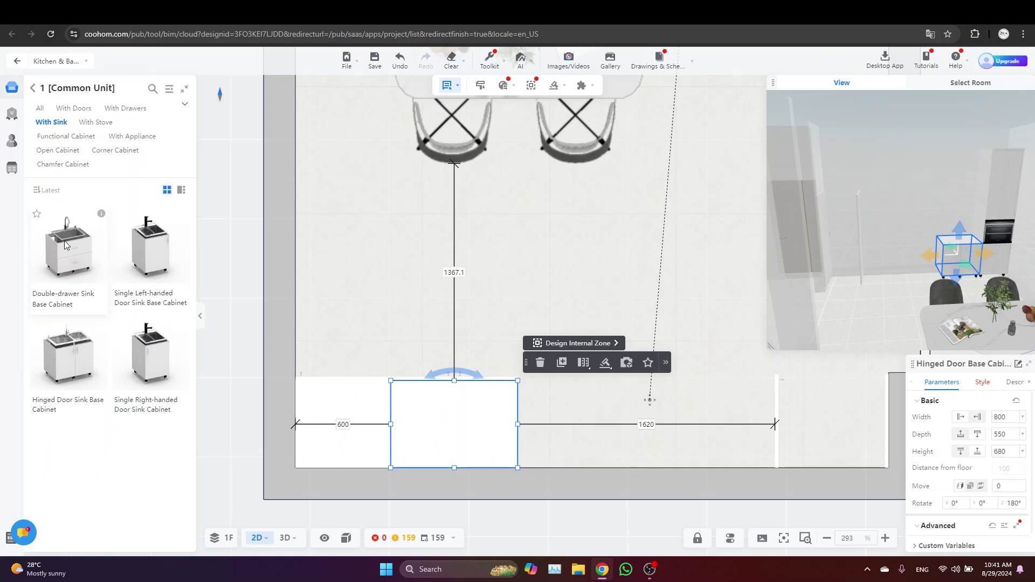
{"action": "left_click", "coordinate": [64, 240]}
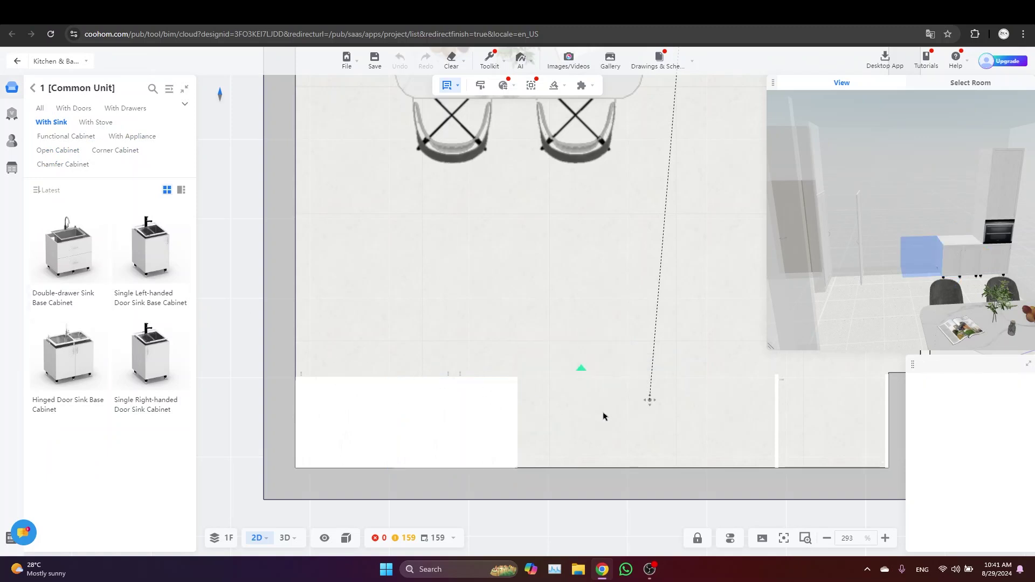
{"action": "left_click", "coordinate": [739, 435]}
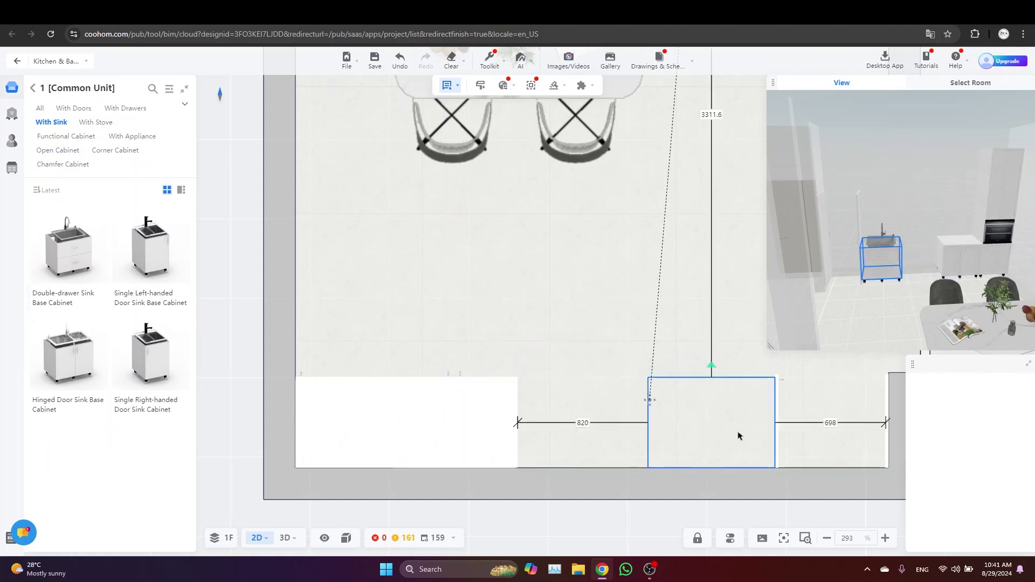
{"action": "left_click", "coordinate": [738, 436]}
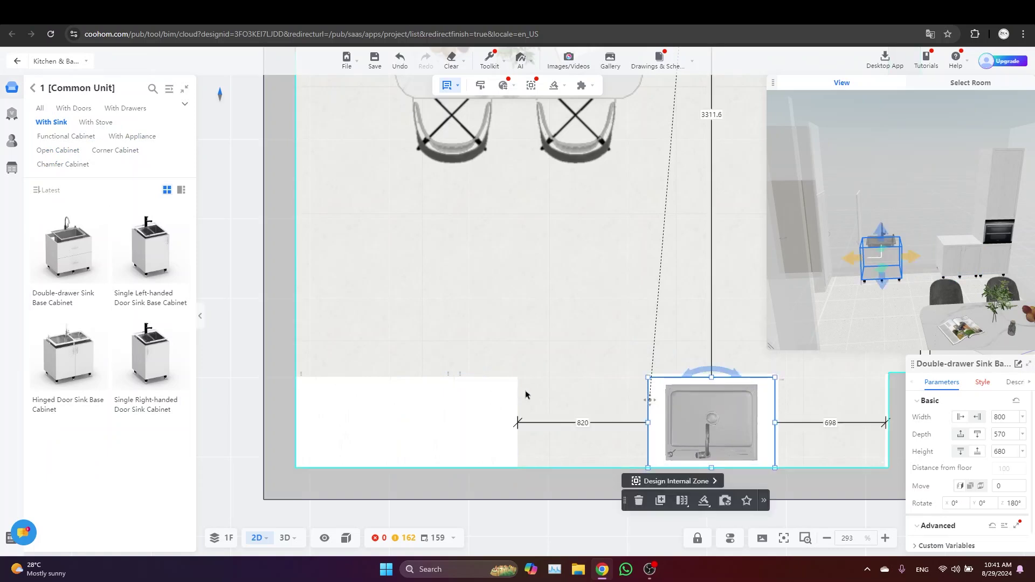
Fill the gap between the hinged door base cabinet and the sink cabinet with a Three Drawers Base Cabinet (S-S-L) 820 mm wide
{"action": "left_click", "coordinate": [33, 88]}
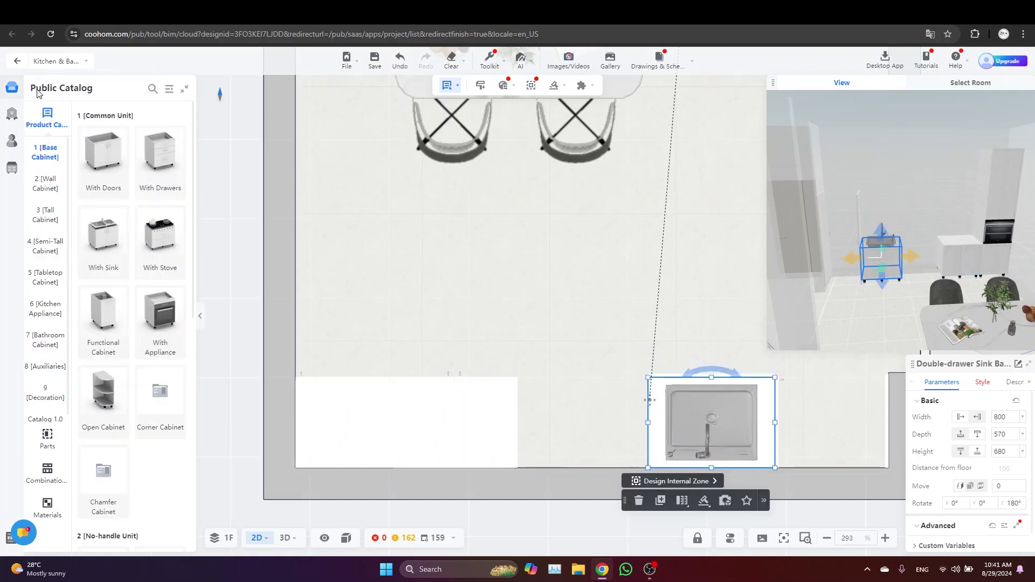
{"action": "left_click", "coordinate": [160, 159]}
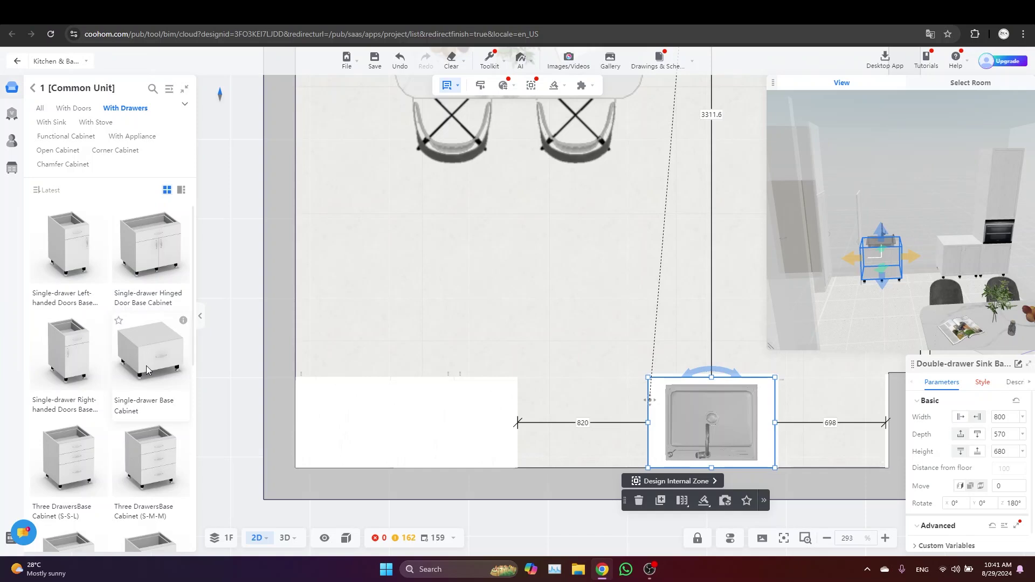
{"action": "scroll", "coordinate": [147, 370], "scroll_direction": "down", "scroll_amount": 2}
{"action": "left_click", "coordinate": [78, 358]}
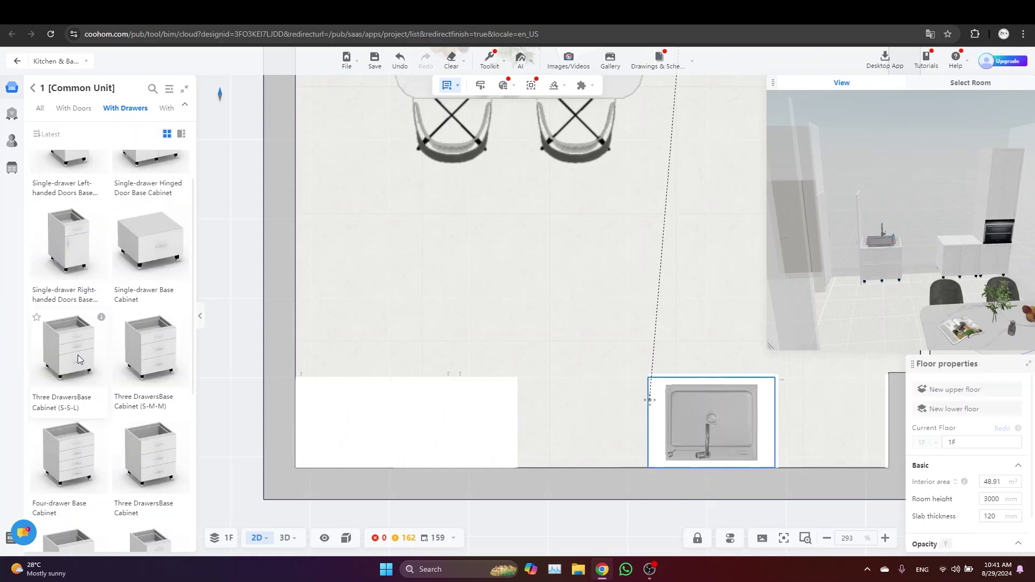
{"action": "left_click", "coordinate": [584, 426]}
{"action": "left_click", "coordinate": [583, 425]}
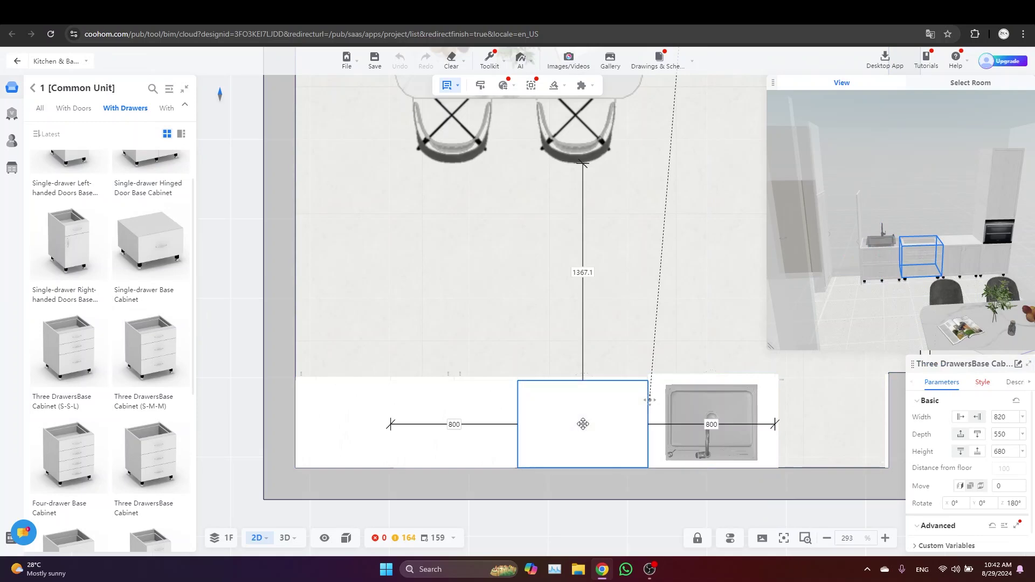
Examine the row of base cabinets between the end panels and the tall appliance cabinet in 3D, then return to the 2D plan
{"action": "left_click", "coordinate": [285, 538]}
{"action": "left_click_drag", "start_coordinate": [487, 424], "coordinate": [469, 443]}
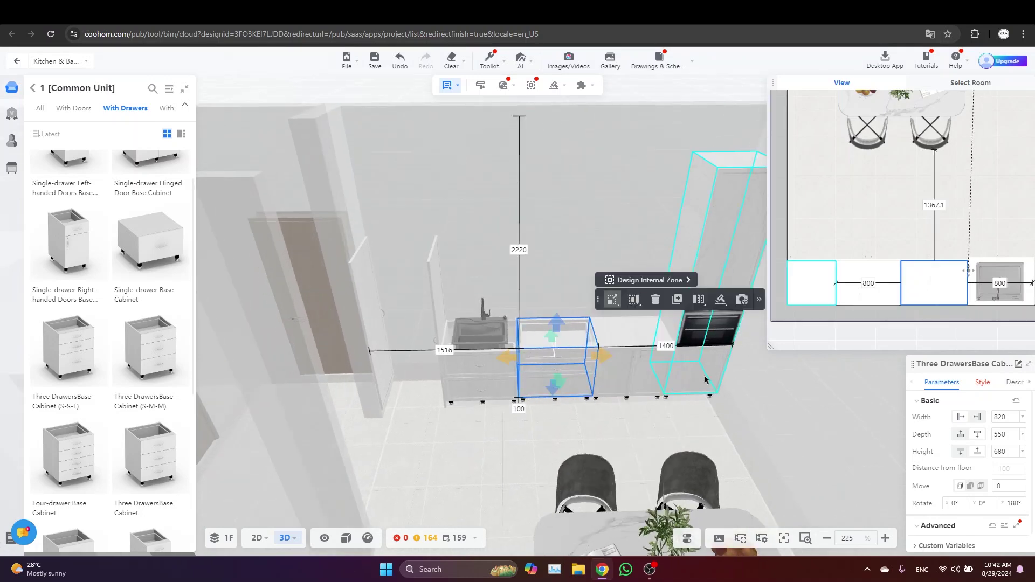
{"action": "scroll", "coordinate": [705, 380], "scroll_direction": "up", "scroll_amount": 2}
{"action": "right_click_drag", "start_coordinate": [702, 380], "coordinate": [592, 385]}
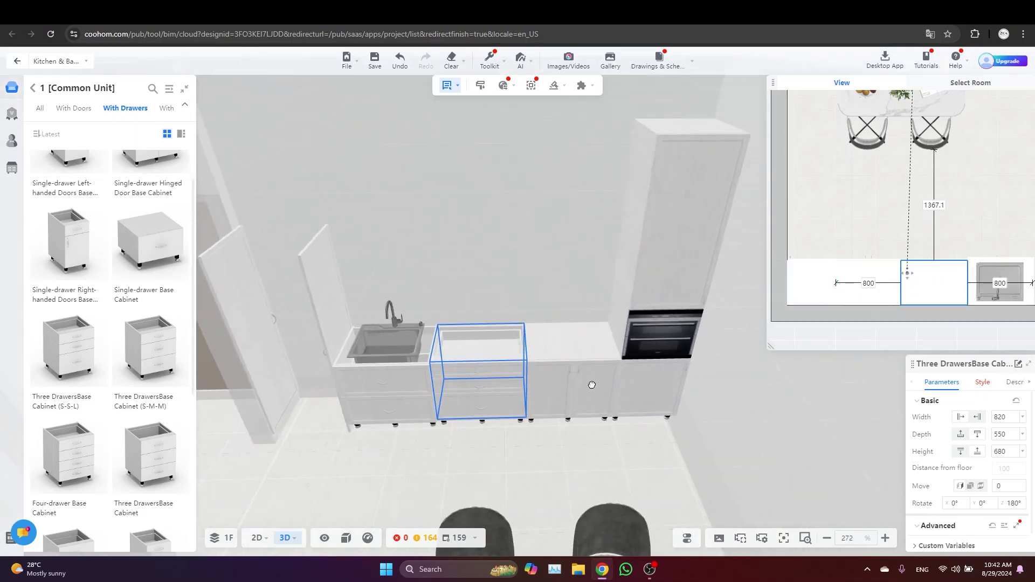
{"action": "right_click_drag", "start_coordinate": [462, 400], "coordinate": [492, 400]}
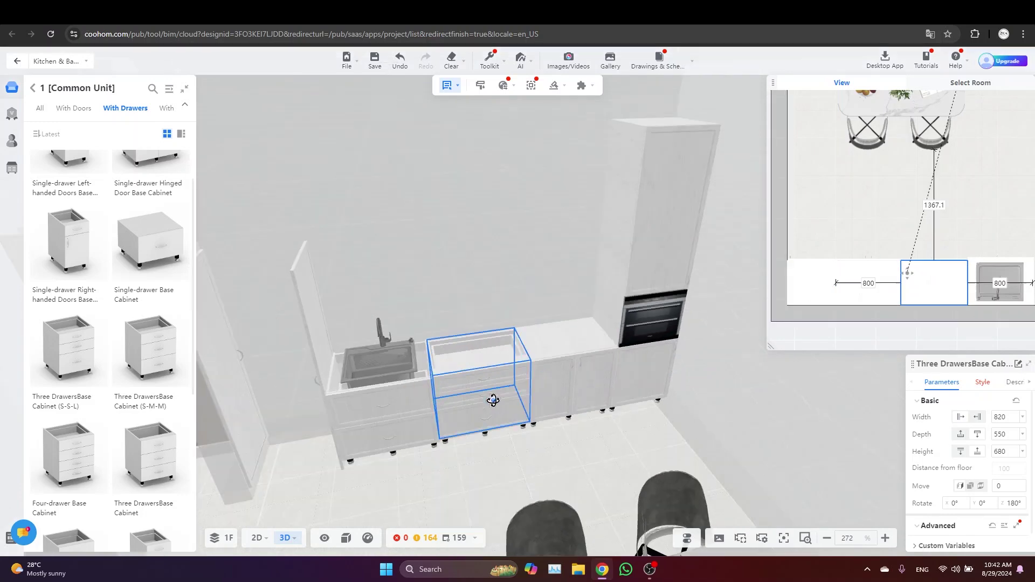
{"action": "left_click_drag", "start_coordinate": [493, 400], "coordinate": [479, 405]}
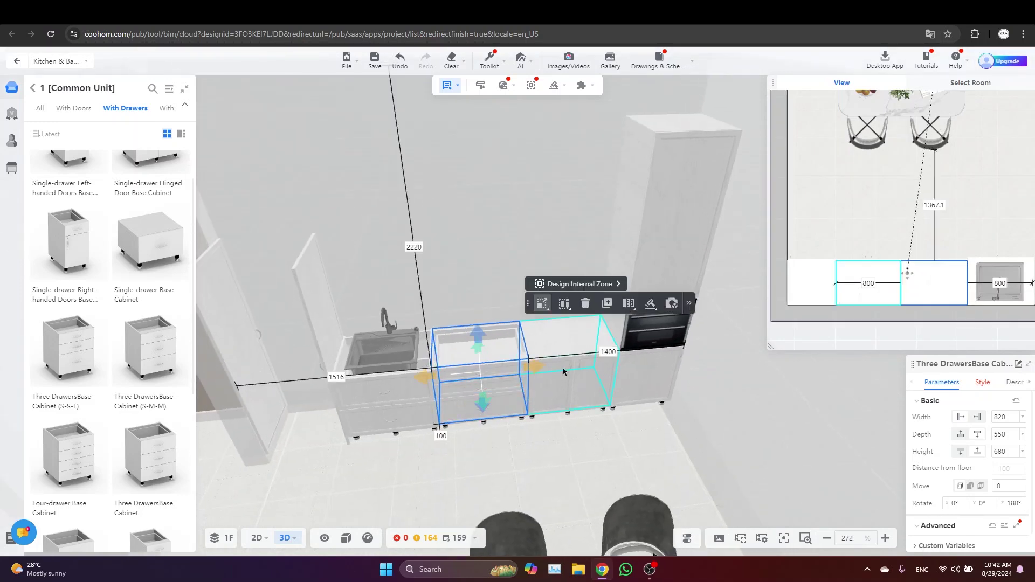
{"action": "left_click_drag", "start_coordinate": [562, 371], "coordinate": [650, 332]}
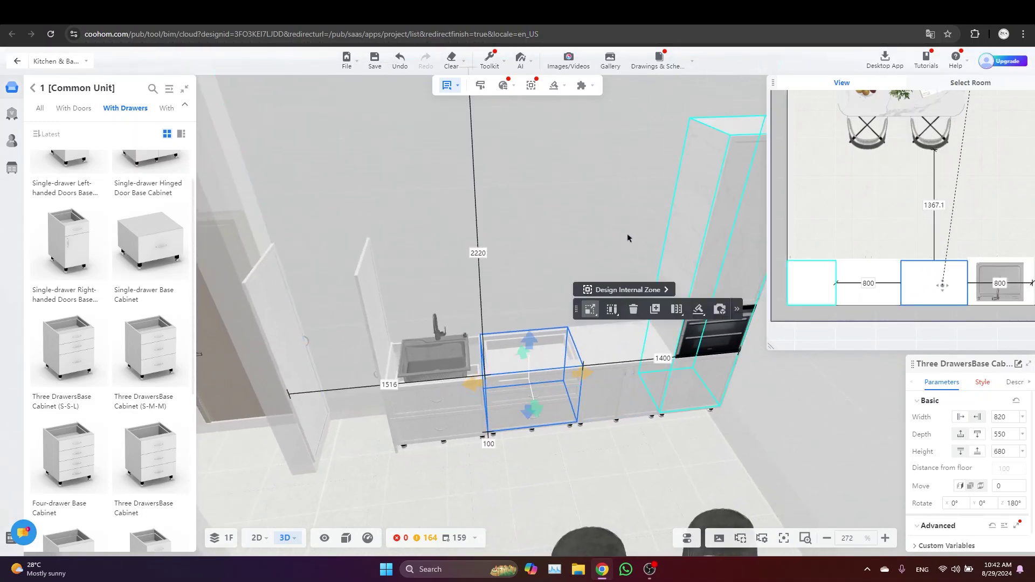
{"action": "left_click", "coordinate": [257, 538]}
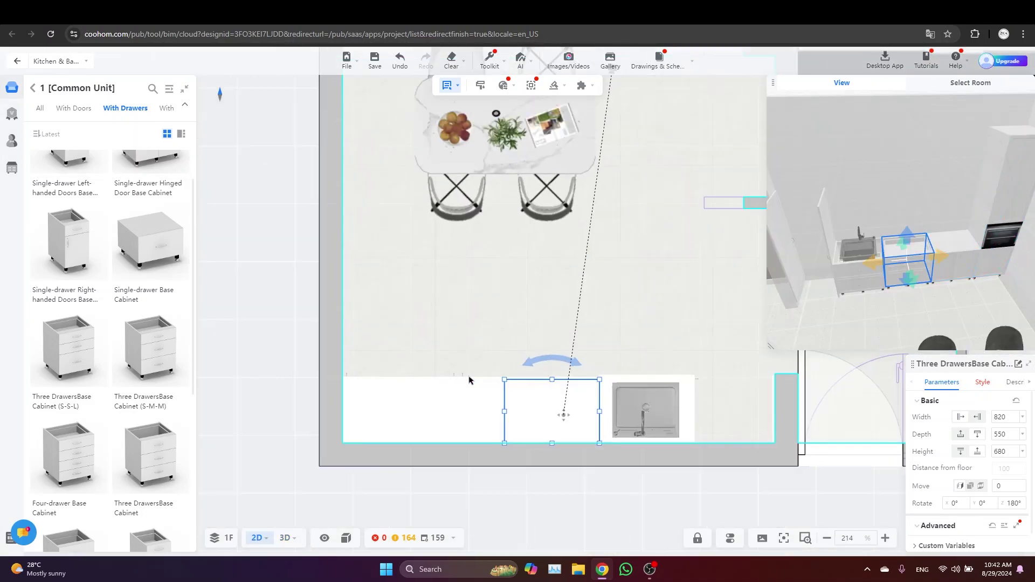
Place a Hinged Door Wall Cabinet on the lower wall beside the tall appliance cabinet, directly above the hinged door base cabinet
{"action": "left_click", "coordinate": [33, 88]}
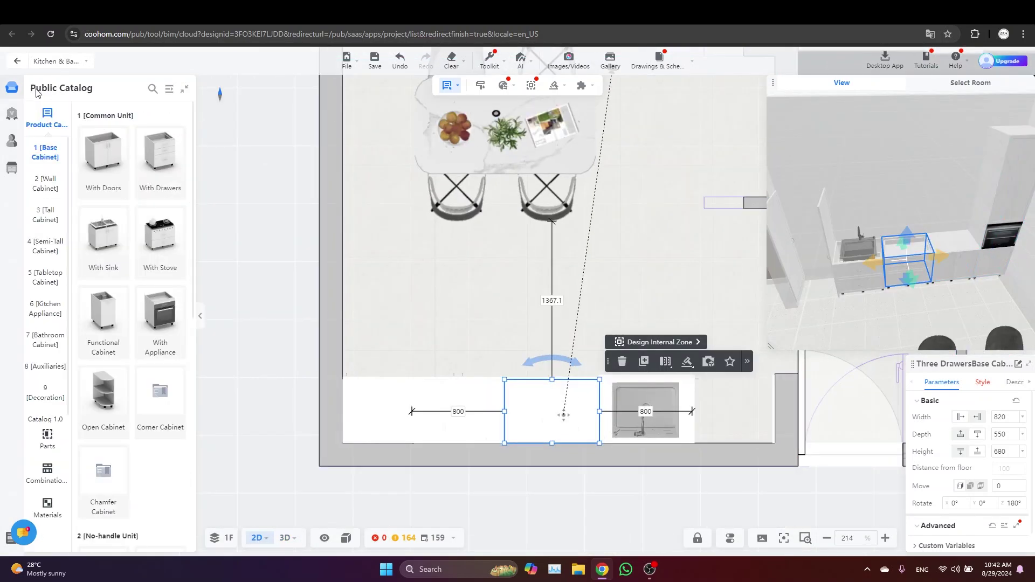
{"action": "left_click", "coordinate": [51, 193]}
{"action": "mouse_move", "coordinate": [103, 164]}
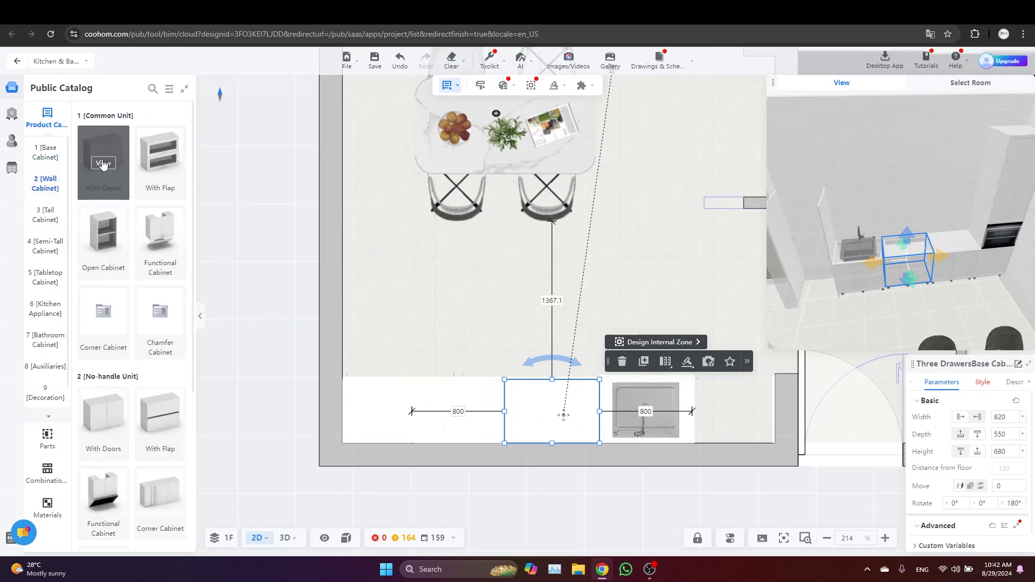
{"action": "left_click", "coordinate": [106, 141]}
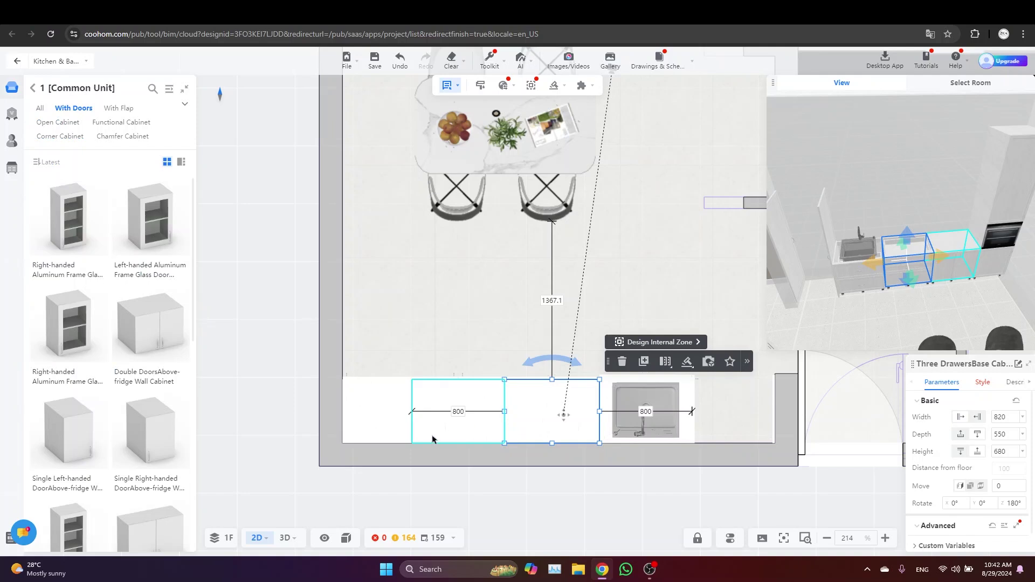
{"action": "scroll", "coordinate": [141, 395], "scroll_direction": "down", "scroll_amount": 3}
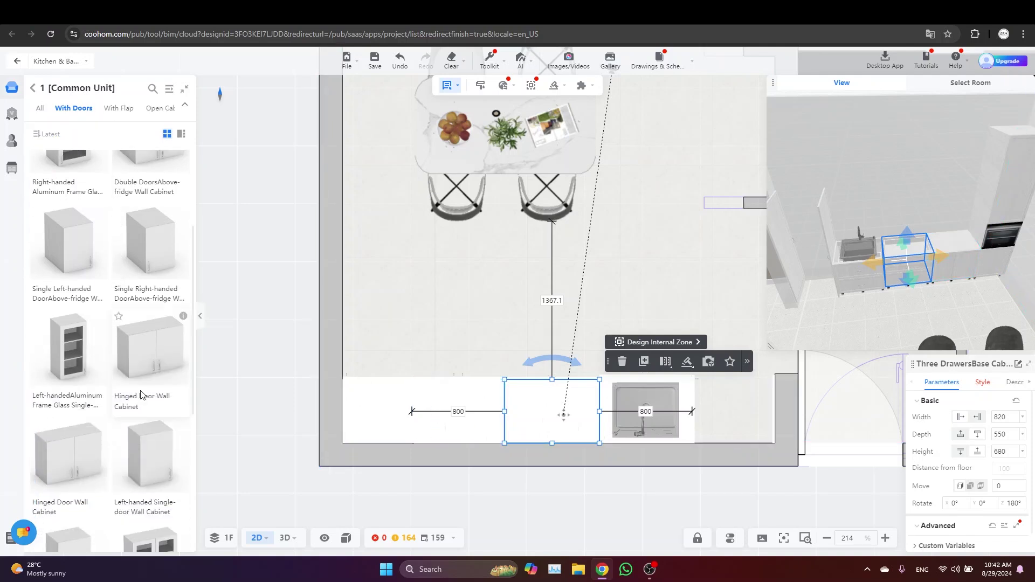
{"action": "key", "text": "Delete"}
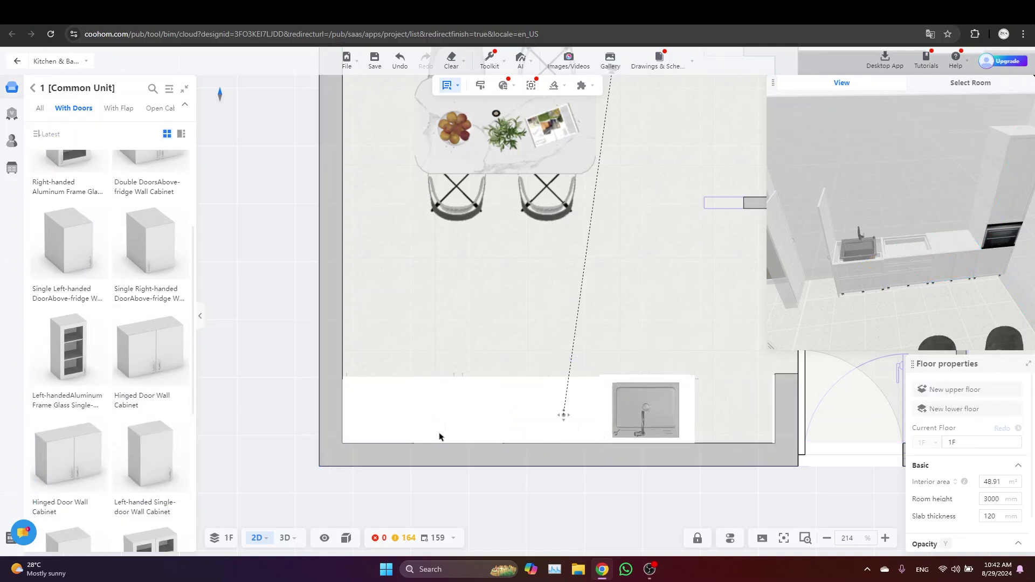
{"action": "left_click", "coordinate": [456, 439]}
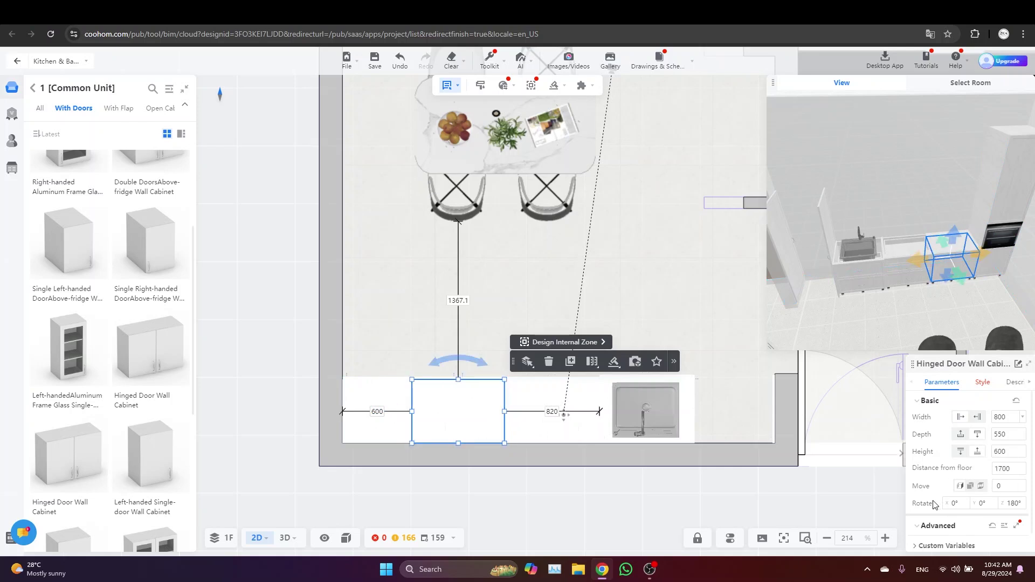
Set the depth of the hinged door wall cabinet to 300 mm
{"action": "left_click_drag", "start_coordinate": [920, 299], "coordinate": [897, 207]}
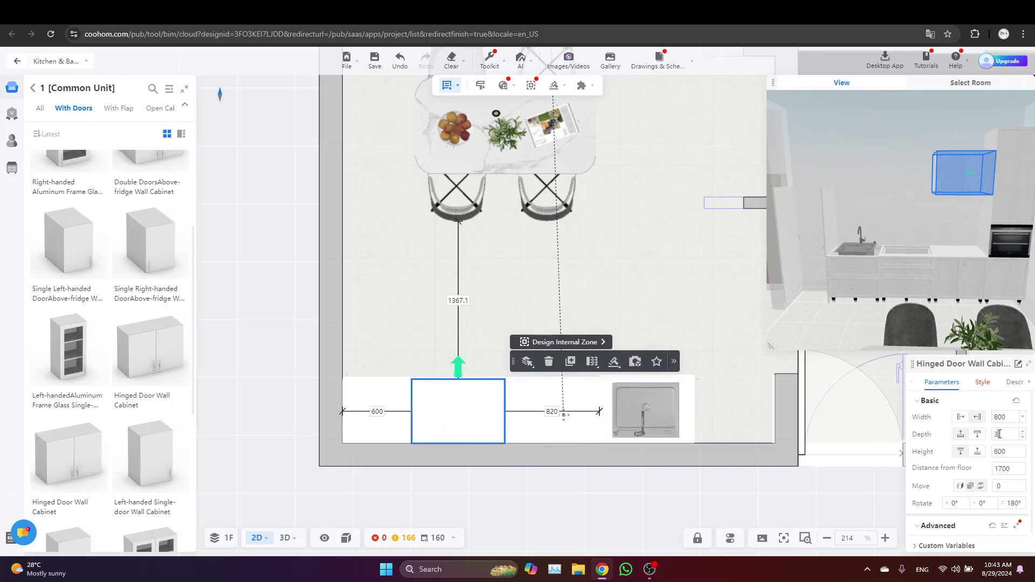
{"action": "key", "text": "Return"}
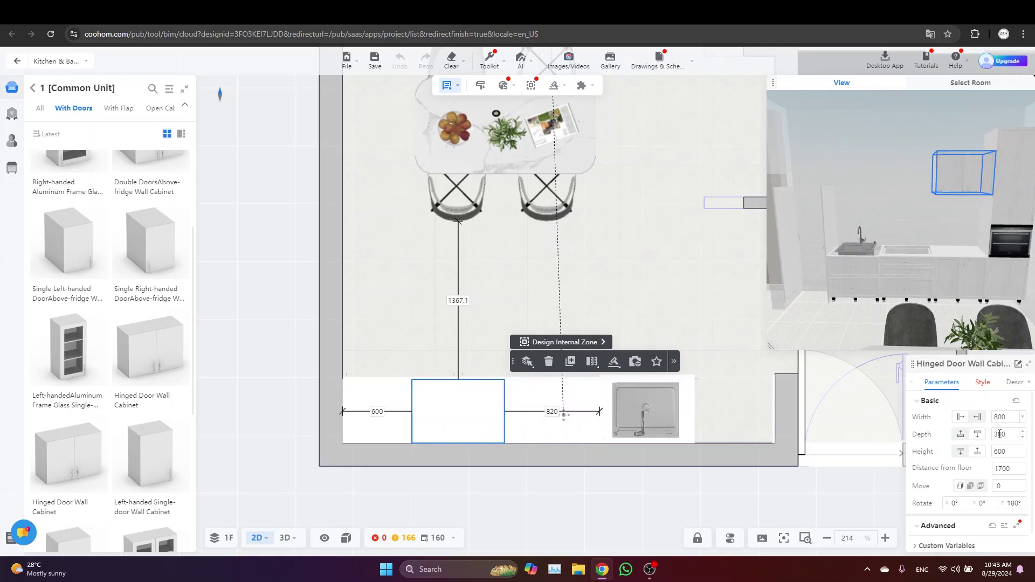
{"action": "key", "text": "Return"}
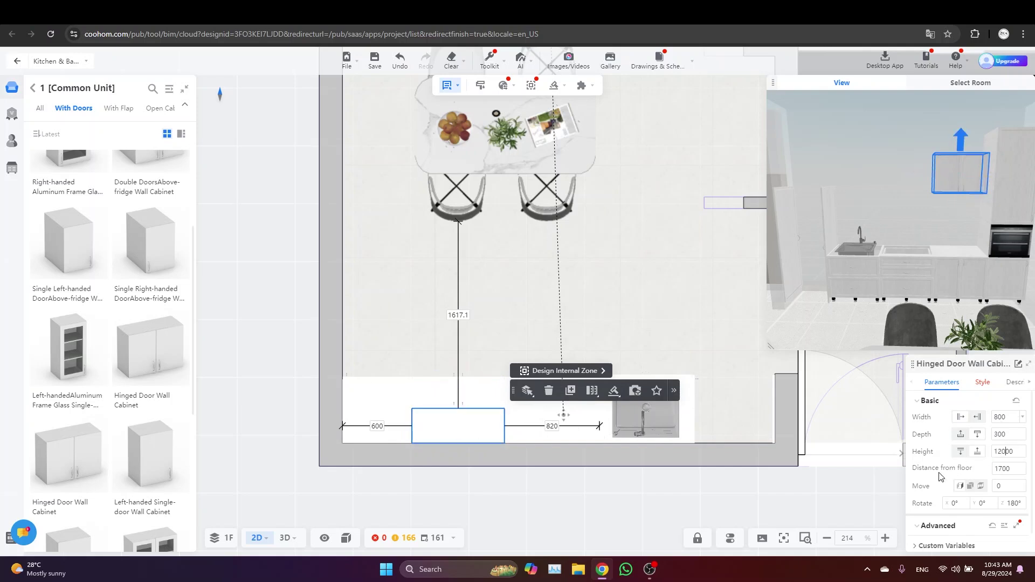
Set the height of the hinged door wall cabinet to 900 mm and check it in the 3D preview
{"action": "key", "text": "Return"}
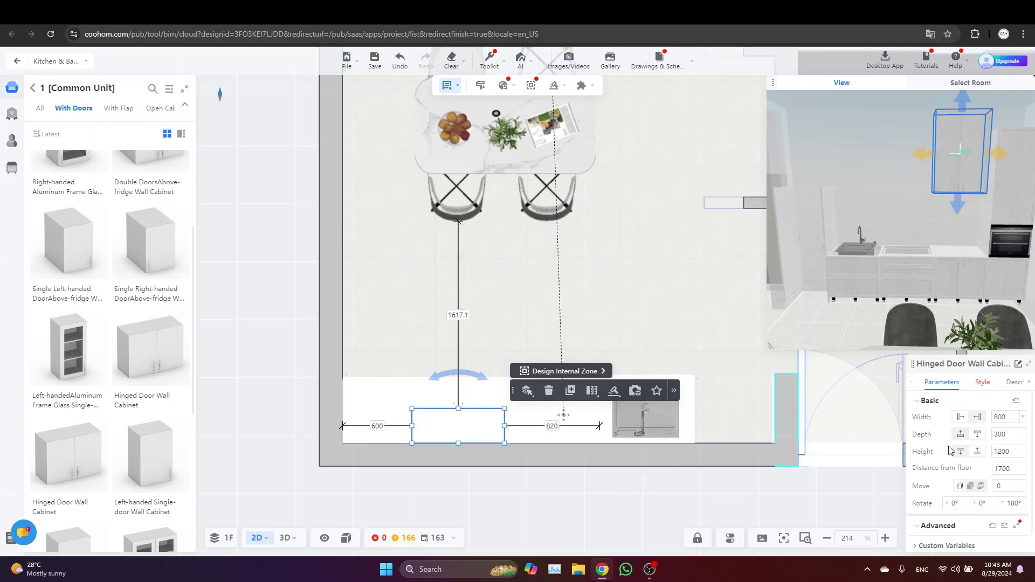
{"action": "left_click", "coordinate": [1013, 452]}
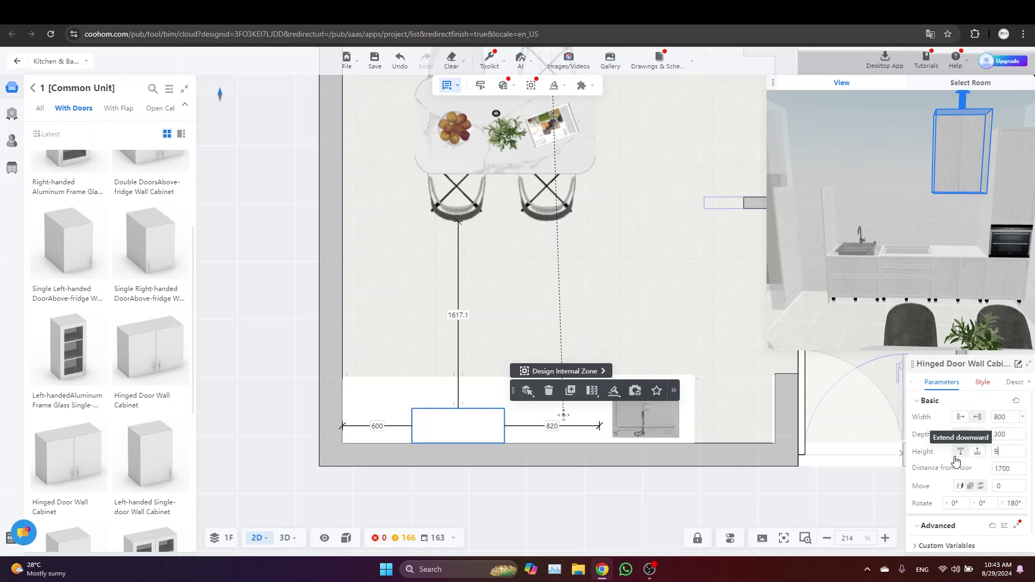
{"action": "type", "text": "90"}
{"action": "key", "text": "Return"}
{"action": "left_click", "coordinate": [1006, 451]}
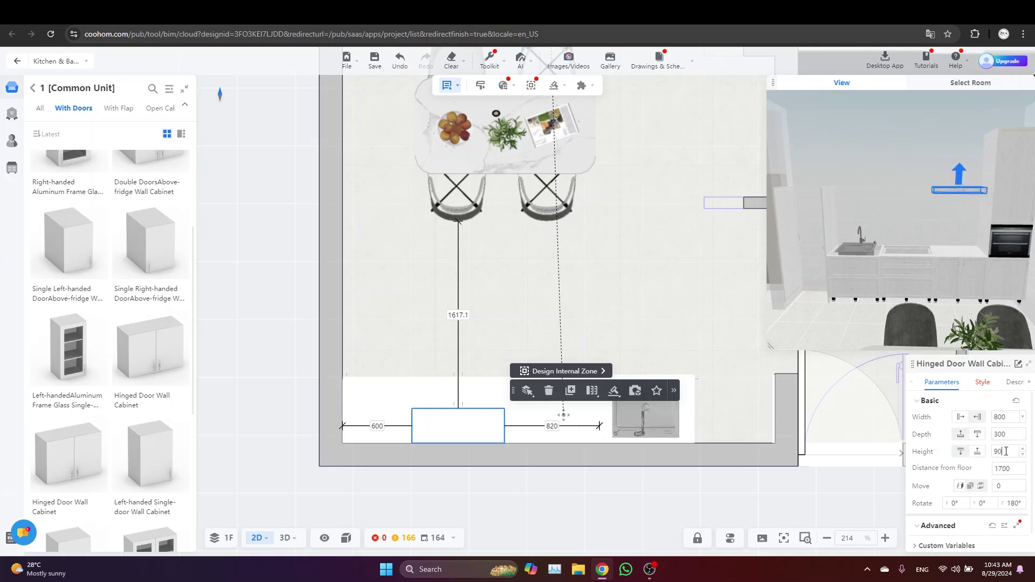
{"action": "type", "text": "0"}
{"action": "key", "text": "Return"}
{"action": "left_click_drag", "start_coordinate": [864, 135], "coordinate": [909, 176]}
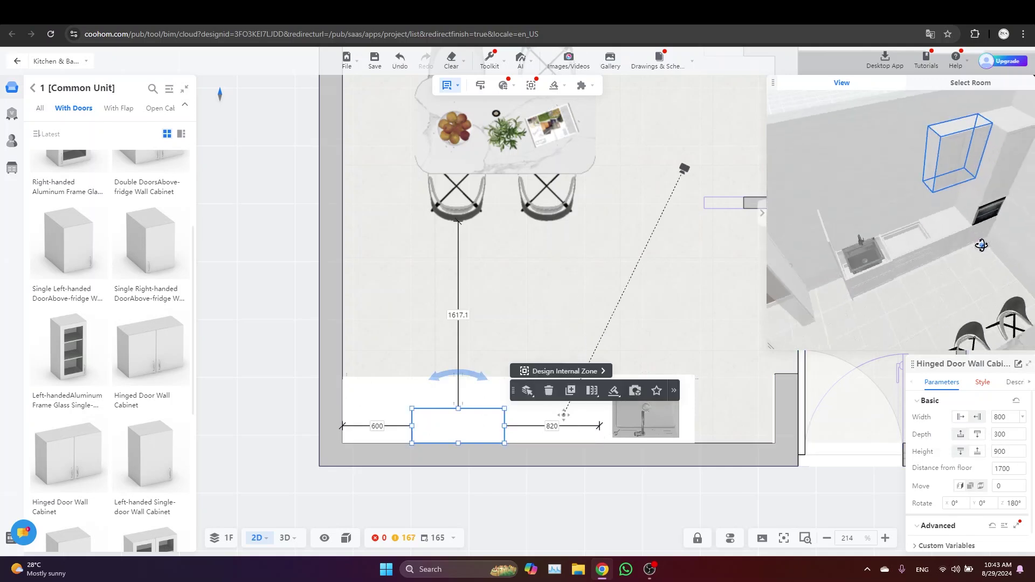
Duplicate the 800 mm hinged door wall cabinet and place the copy directly beside it, above the drawer base cabinet
{"action": "scroll", "coordinate": [909, 175], "scroll_direction": "up", "scroll_amount": 3}
{"action": "right_click_drag", "start_coordinate": [909, 176], "coordinate": [857, 302]}
{"action": "scroll", "coordinate": [857, 302], "scroll_direction": "down", "scroll_amount": 5}
{"action": "scroll", "coordinate": [959, 203], "scroll_direction": "down", "scroll_amount": 2}
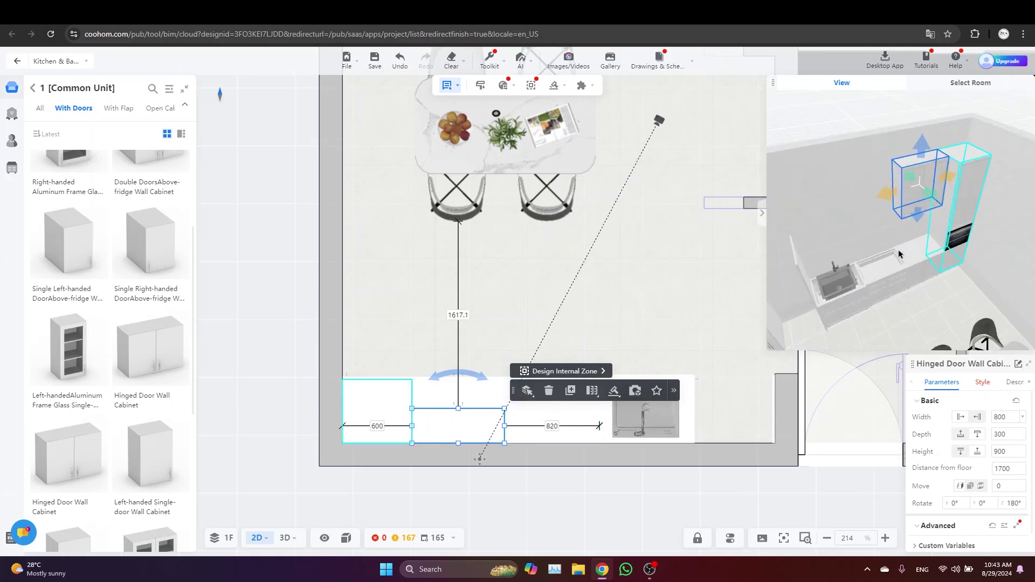
{"action": "left_click_drag", "start_coordinate": [883, 264], "coordinate": [749, 229]}
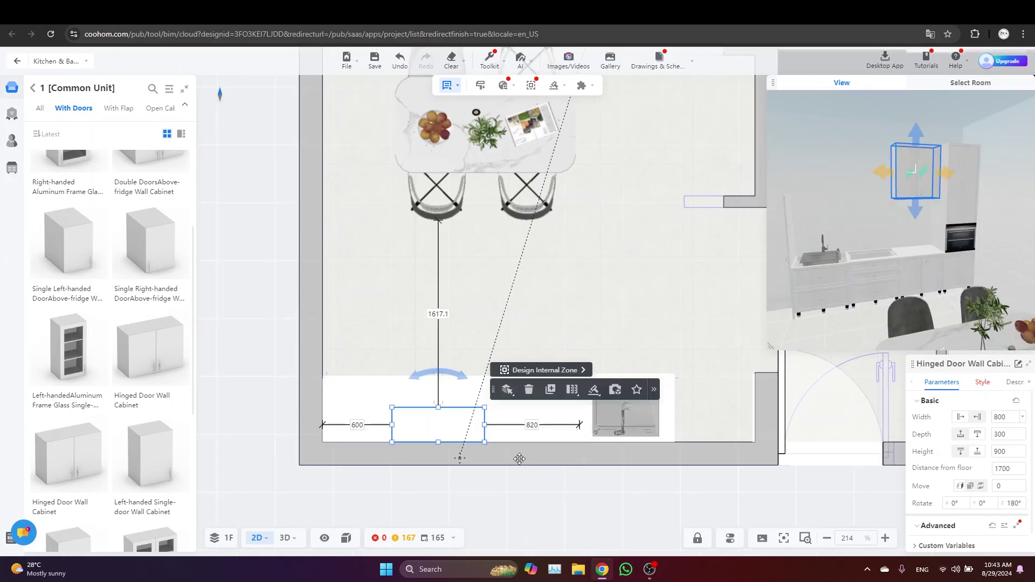
{"action": "left_click", "coordinate": [551, 391]}
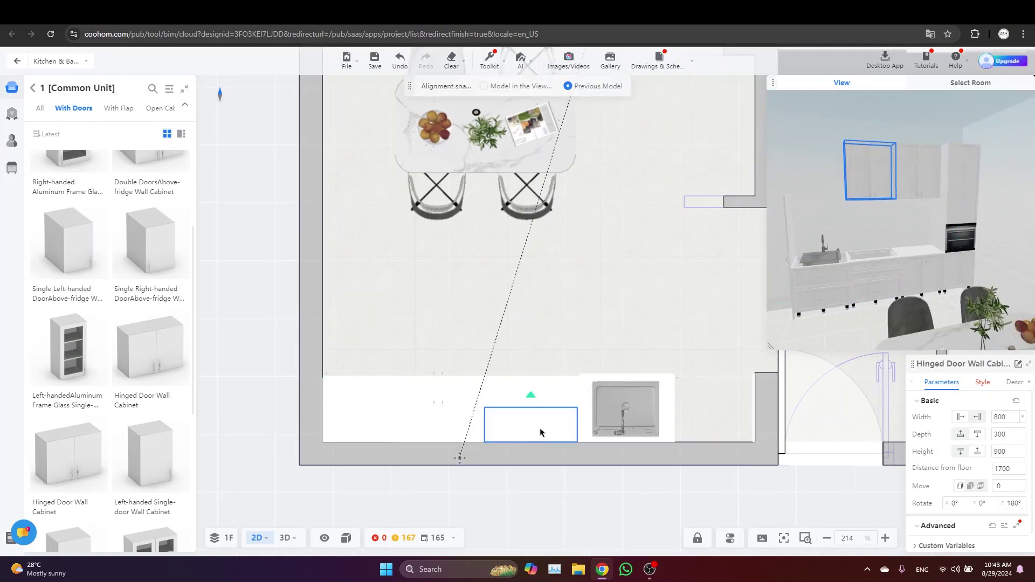
{"action": "left_click", "coordinate": [541, 431]}
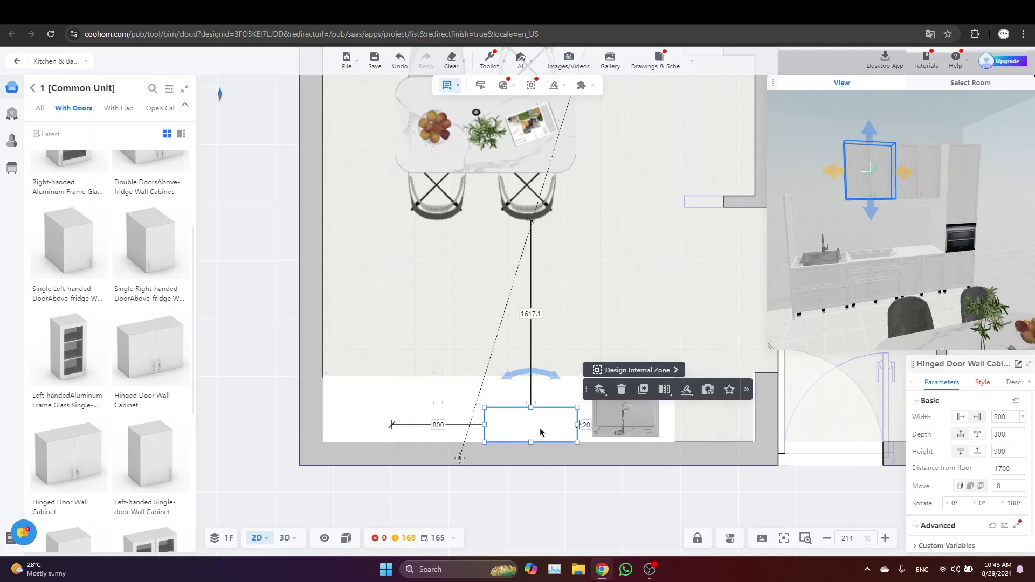
Duplicate the newest wall cabinet and place an 820 mm wide copy beside it, above the sink base cabinet
{"action": "left_click", "coordinate": [633, 398]}
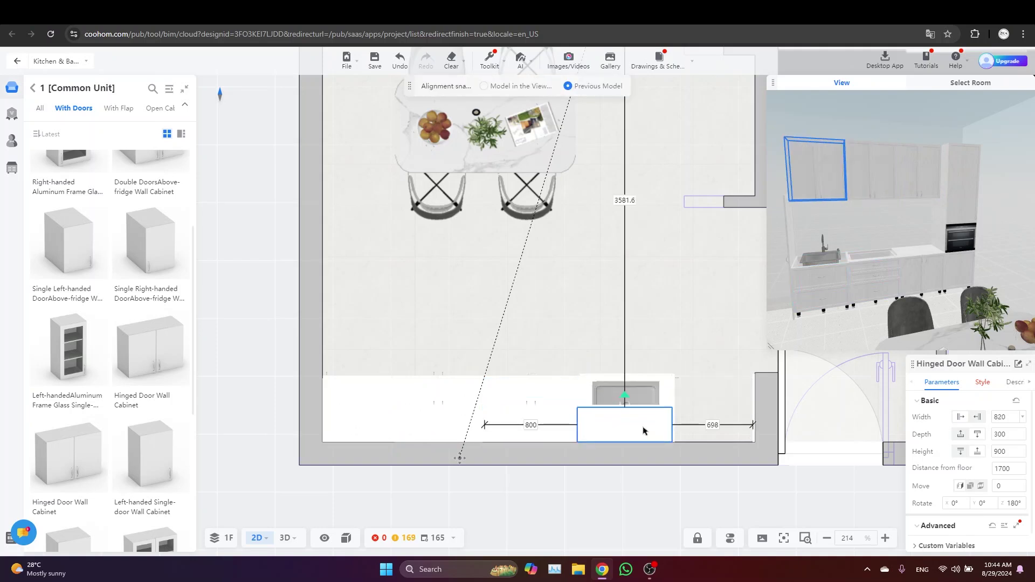
{"action": "left_click", "coordinate": [643, 431]}
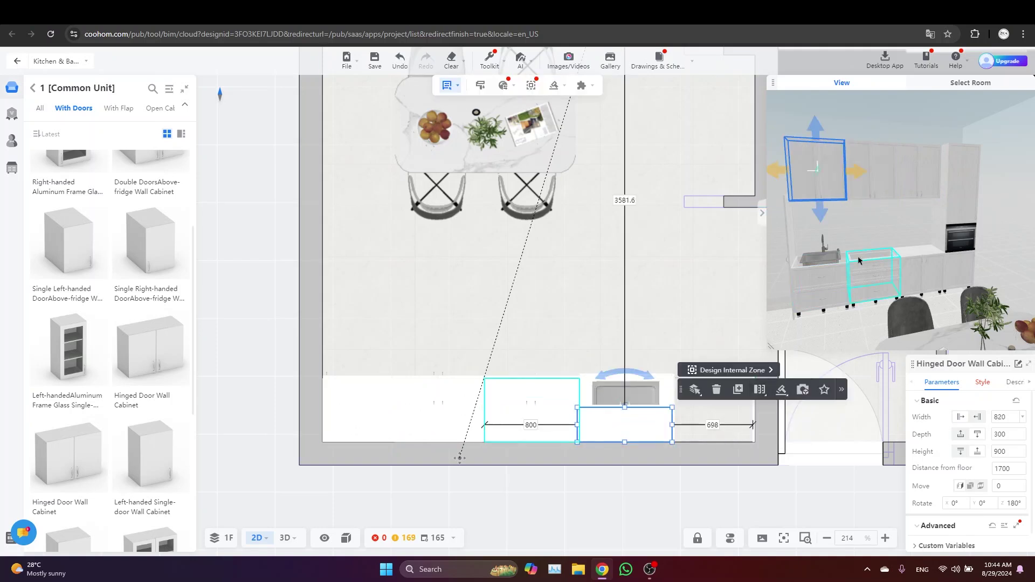
{"action": "right_click_drag", "start_coordinate": [873, 245], "coordinate": [928, 248]}
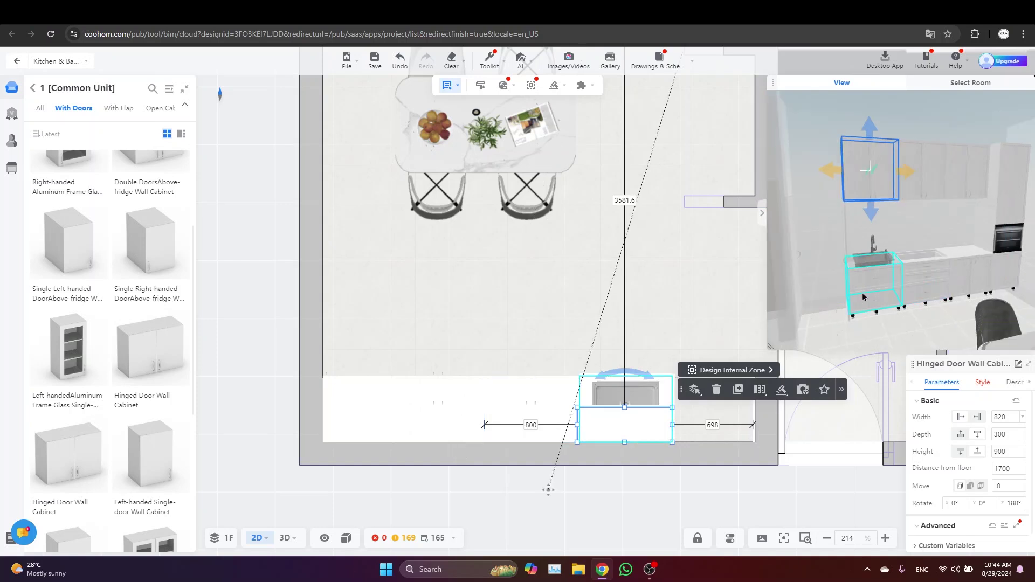
{"action": "left_click_drag", "start_coordinate": [854, 318], "coordinate": [825, 319]}
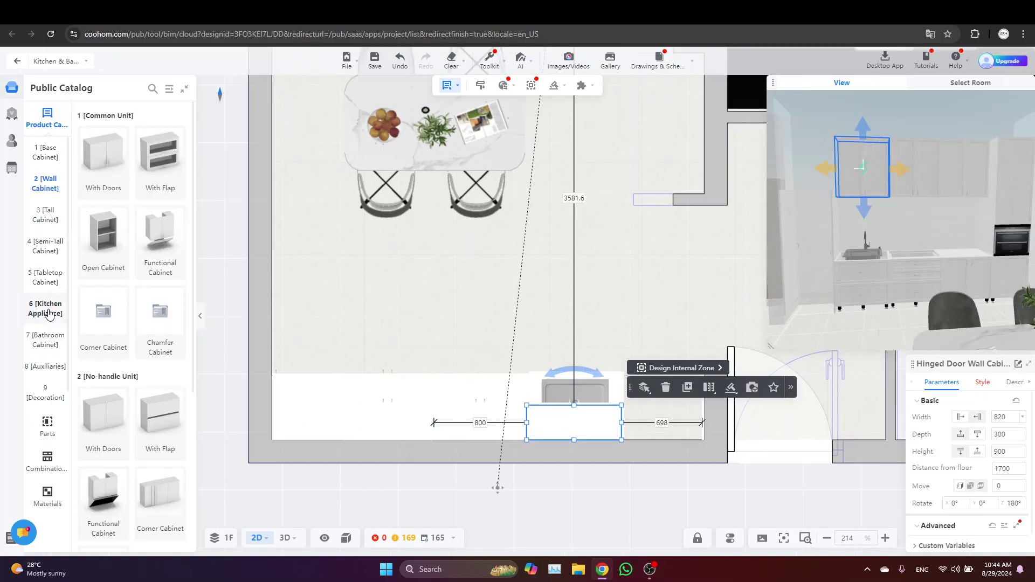
Place the top-freezer model Refrigerator-7 from the kitchen appliances against the lower wall, between the two end panels beside the sink
{"action": "left_click", "coordinate": [52, 314]}
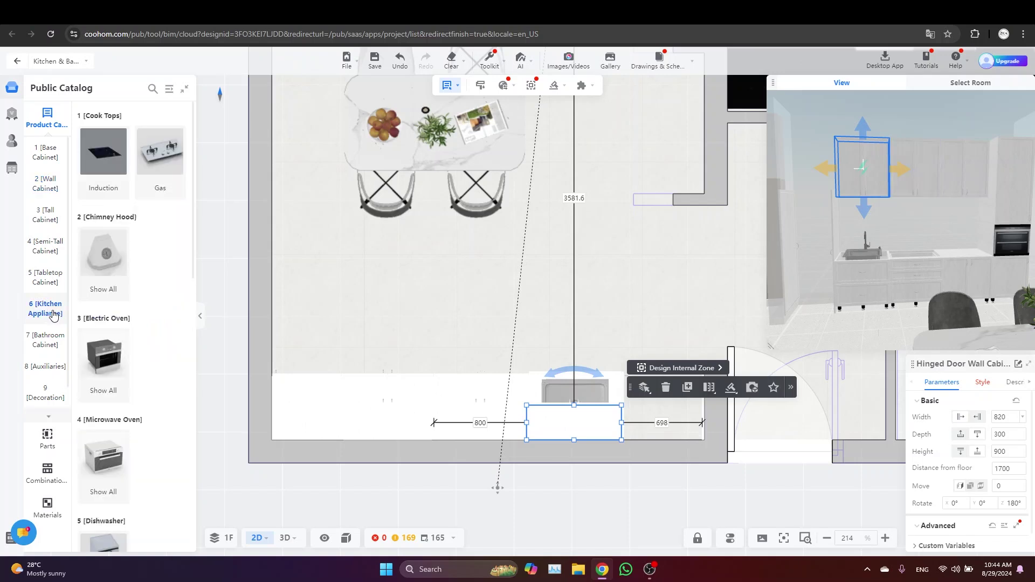
{"action": "scroll", "coordinate": [172, 314], "scroll_direction": "down", "scroll_amount": 9}
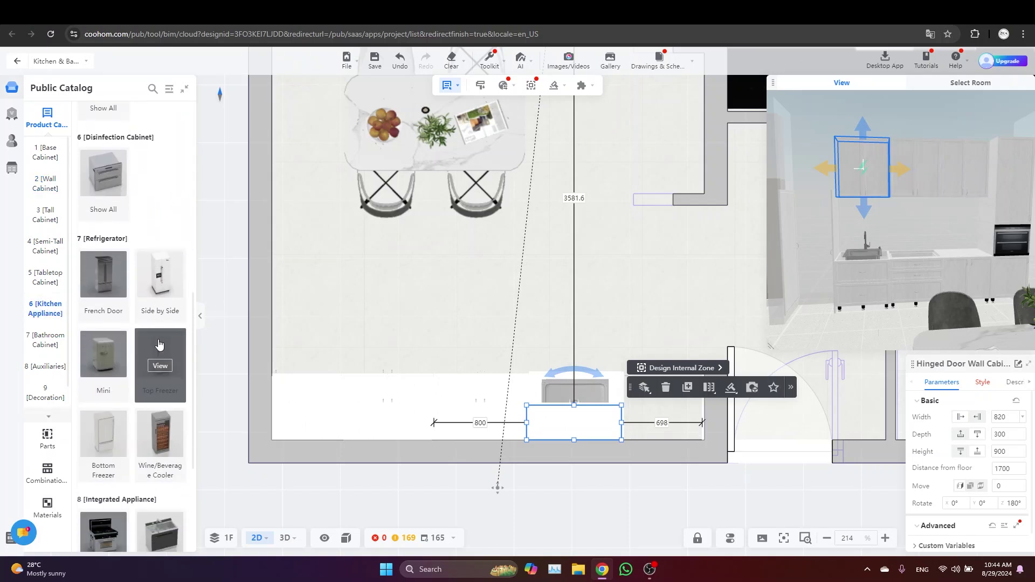
{"action": "left_click", "coordinate": [159, 345]}
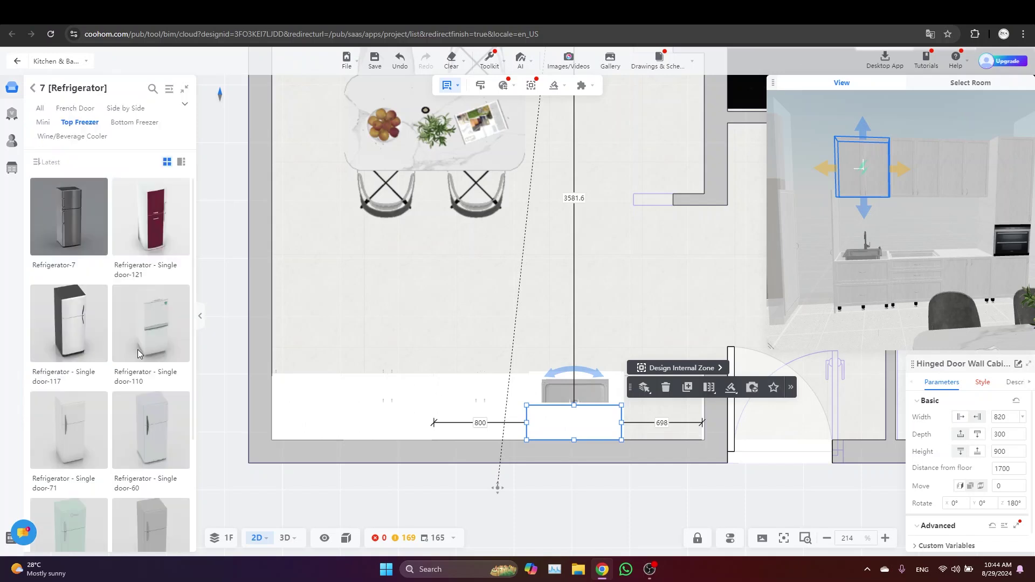
{"action": "left_click_drag", "start_coordinate": [69, 224], "coordinate": [677, 407]}
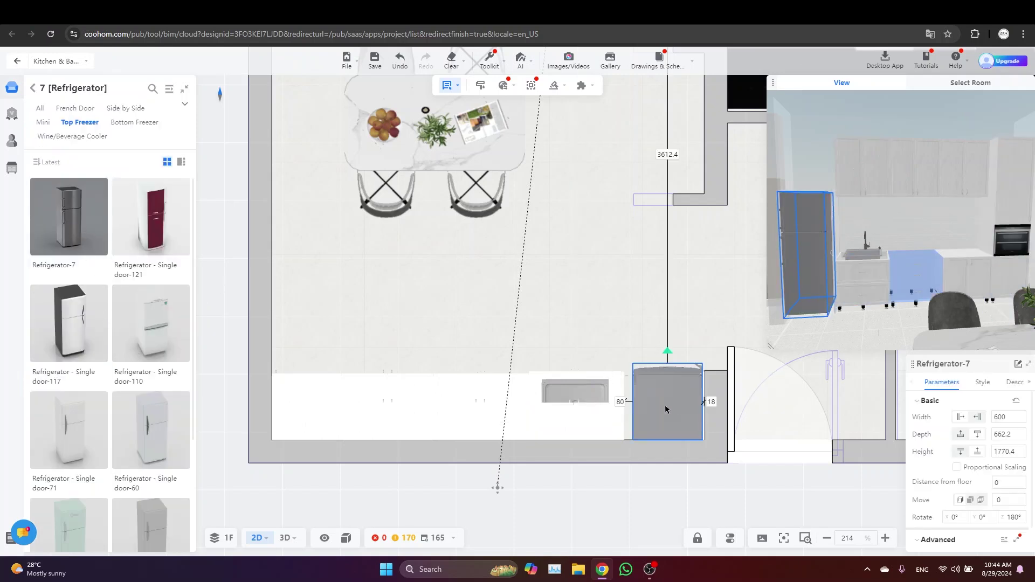
{"action": "left_click", "coordinate": [672, 411]}
Set the gap between the refrigerator and the sink side to 45 mm
{"action": "scroll", "coordinate": [683, 417], "scroll_direction": "up", "scroll_amount": 2}
{"action": "scroll", "coordinate": [683, 417], "scroll_direction": "up", "scroll_amount": 5}
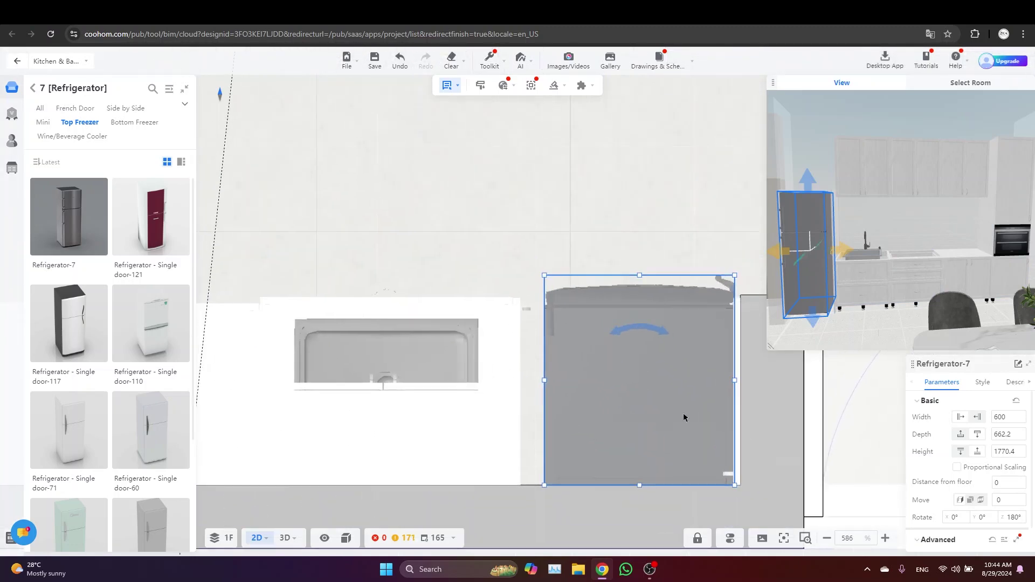
{"action": "middle_click_drag", "start_coordinate": [658, 419], "coordinate": [602, 424]}
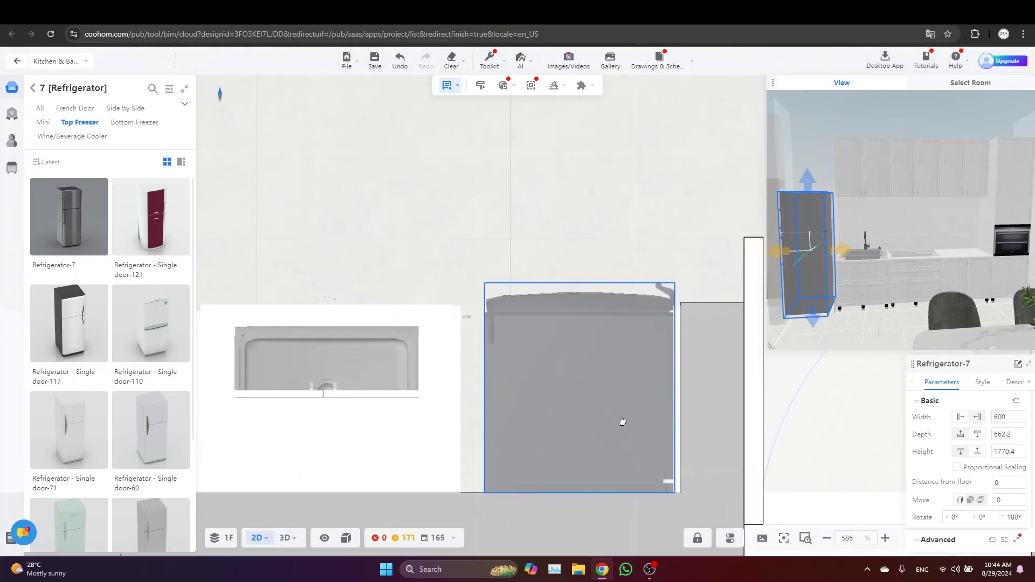
{"action": "left_click", "coordinate": [471, 388]}
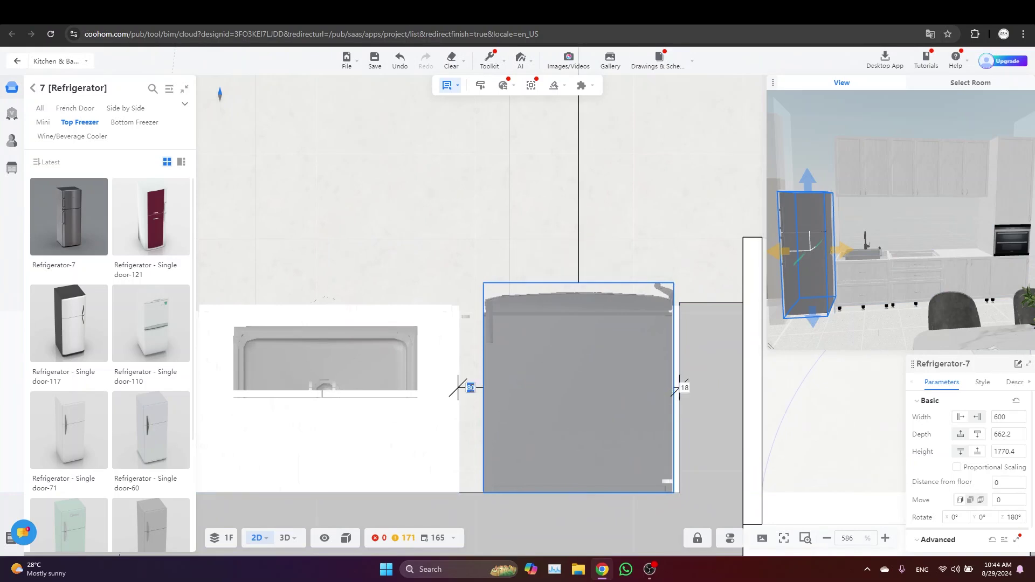
{"action": "type", "text": "45"}
{"action": "key", "text": "Return"}
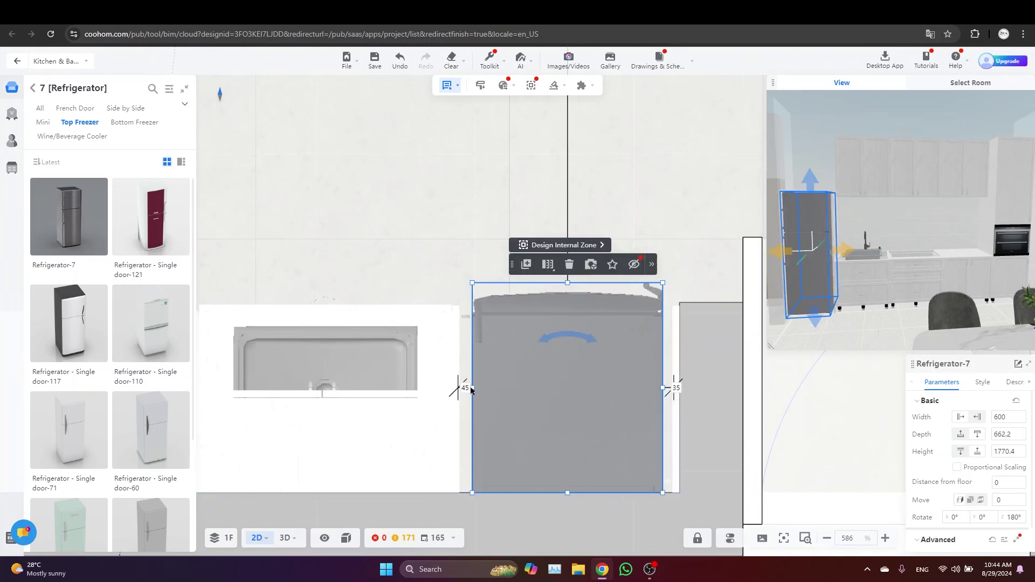
Duplicate the wall cabinet above the sink and place the copy on the lower wall, on the refrigerator's far side
{"action": "middle_click_drag", "start_coordinate": [481, 376], "coordinate": [542, 373]}
{"action": "scroll", "coordinate": [862, 221], "scroll_direction": "up", "scroll_amount": 3}
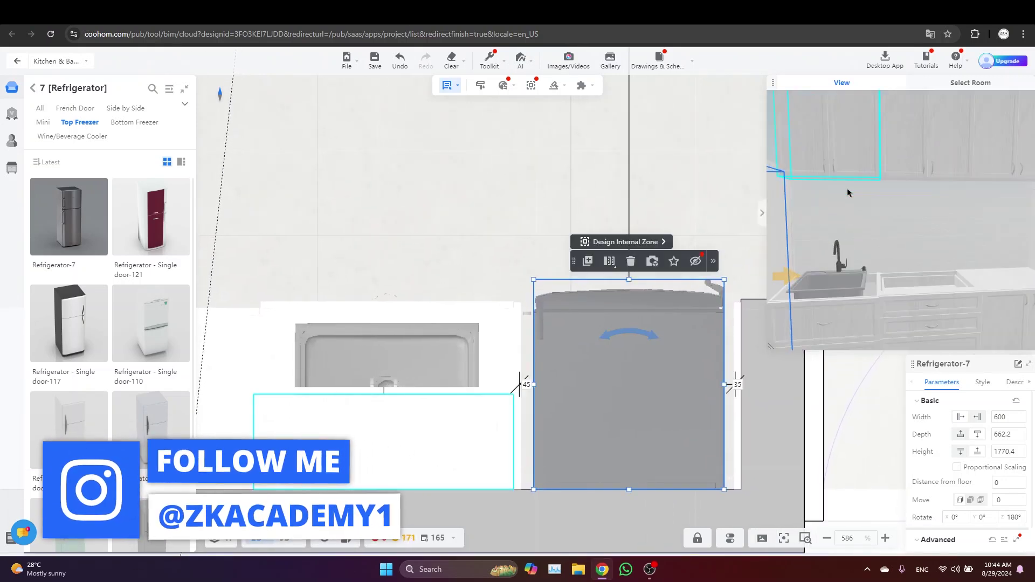
{"action": "left_click_drag", "start_coordinate": [809, 243], "coordinate": [1004, 252]}
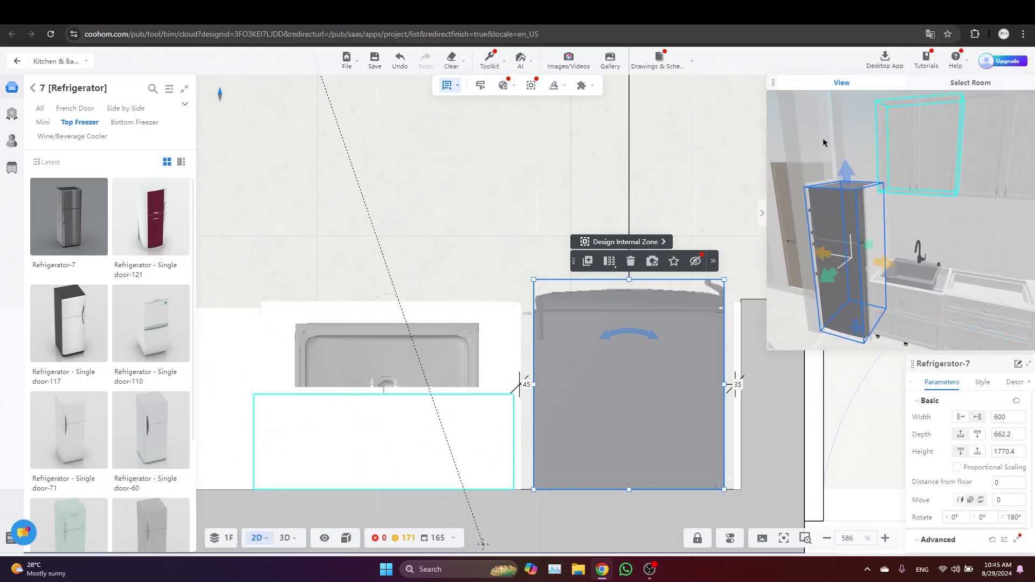
{"action": "left_click", "coordinate": [828, 181]}
{"action": "scroll", "coordinate": [587, 361], "scroll_direction": "down", "scroll_amount": 2}
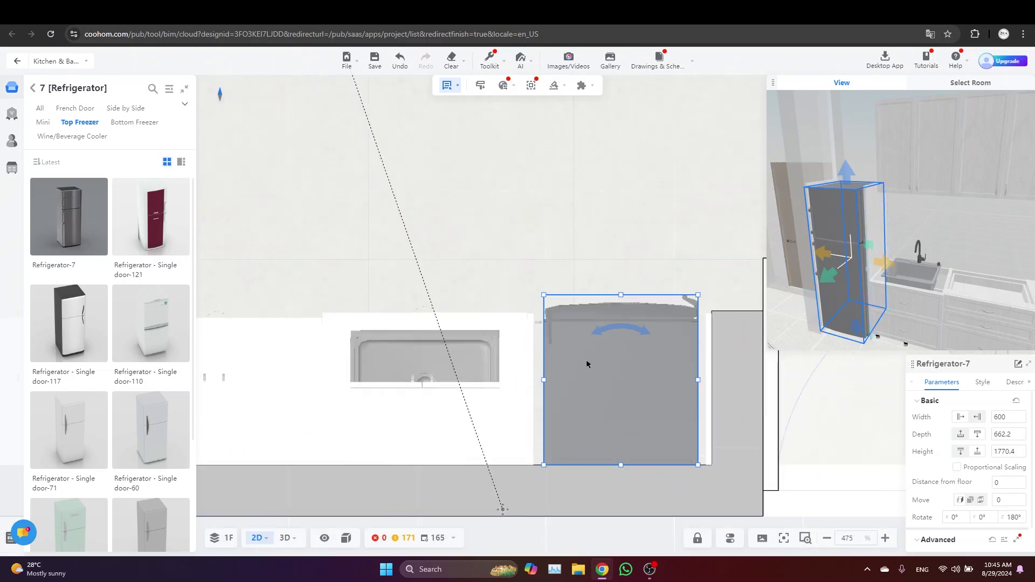
{"action": "left_click", "coordinate": [393, 420]}
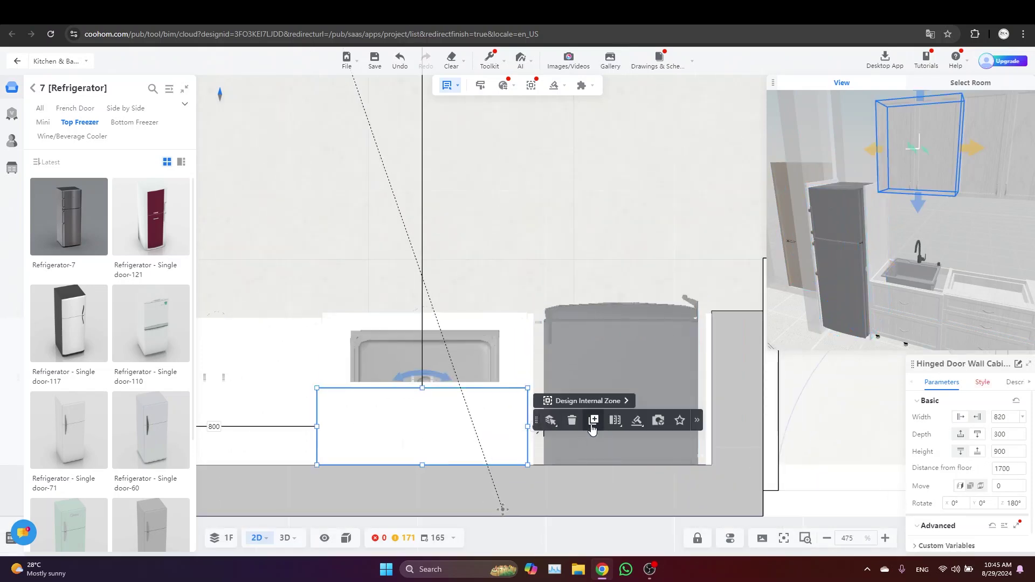
{"action": "left_click", "coordinate": [592, 425]}
{"action": "scroll", "coordinate": [717, 462], "scroll_direction": "down", "scroll_amount": 2}
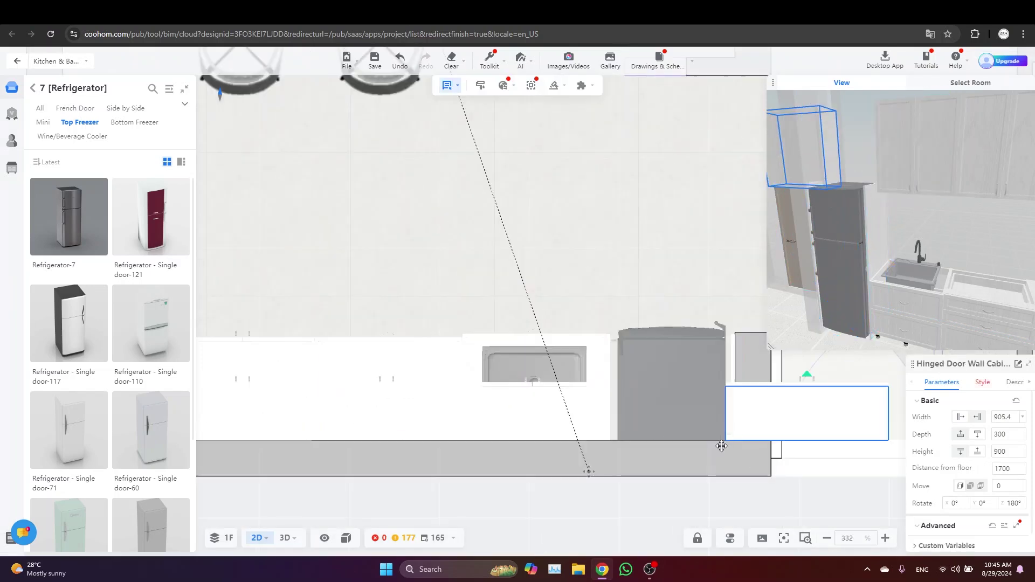
{"action": "left_click", "coordinate": [699, 442]}
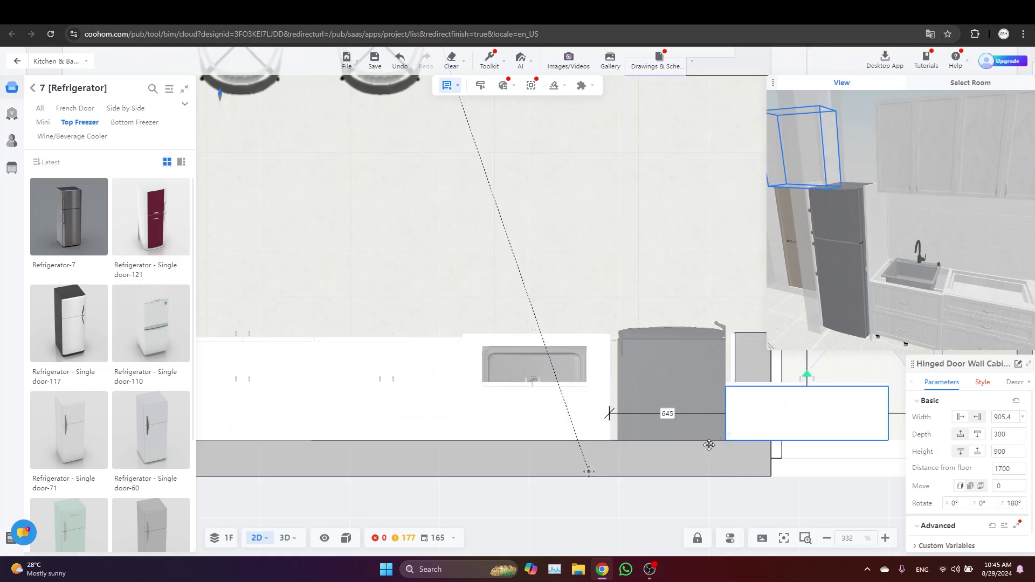
{"action": "left_click", "coordinate": [742, 418]}
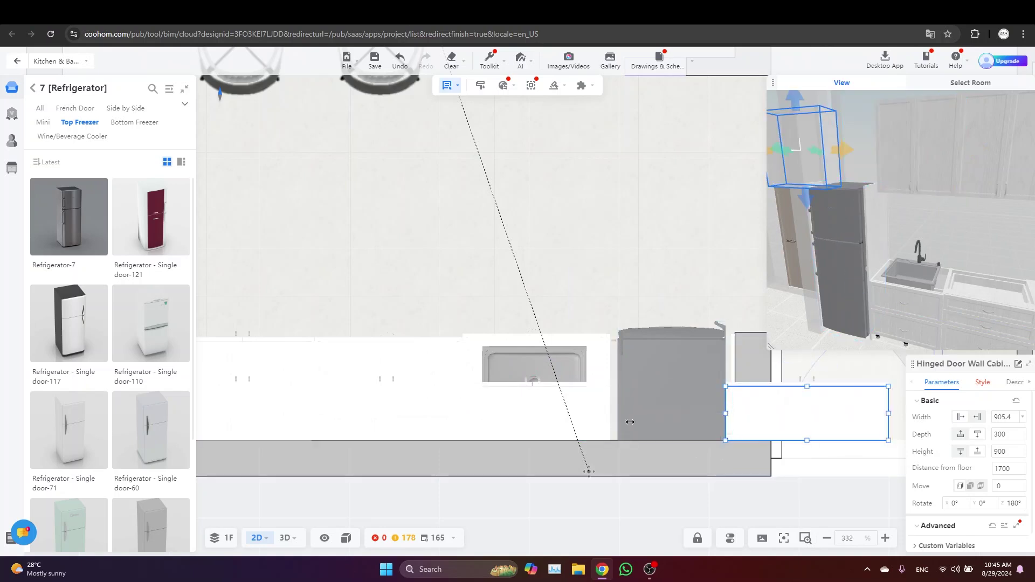
Resize the copied wall cabinet over the refrigerator to 716 mm wide and 599.8 mm deep, matching the end panels
{"action": "left_click_drag", "start_coordinate": [630, 421], "coordinate": [606, 414]}
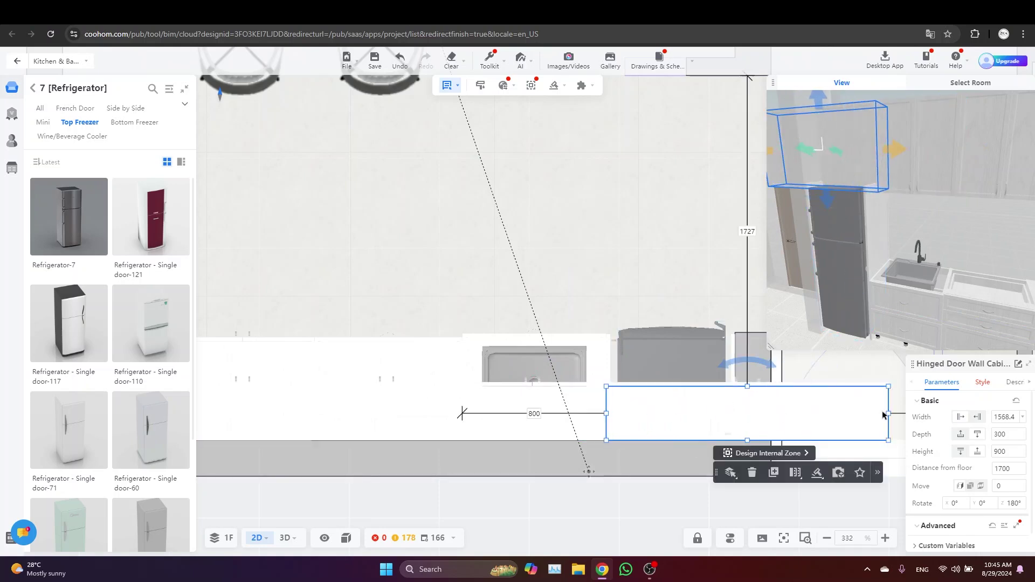
{"action": "left_click_drag", "start_coordinate": [888, 413], "coordinate": [736, 337]}
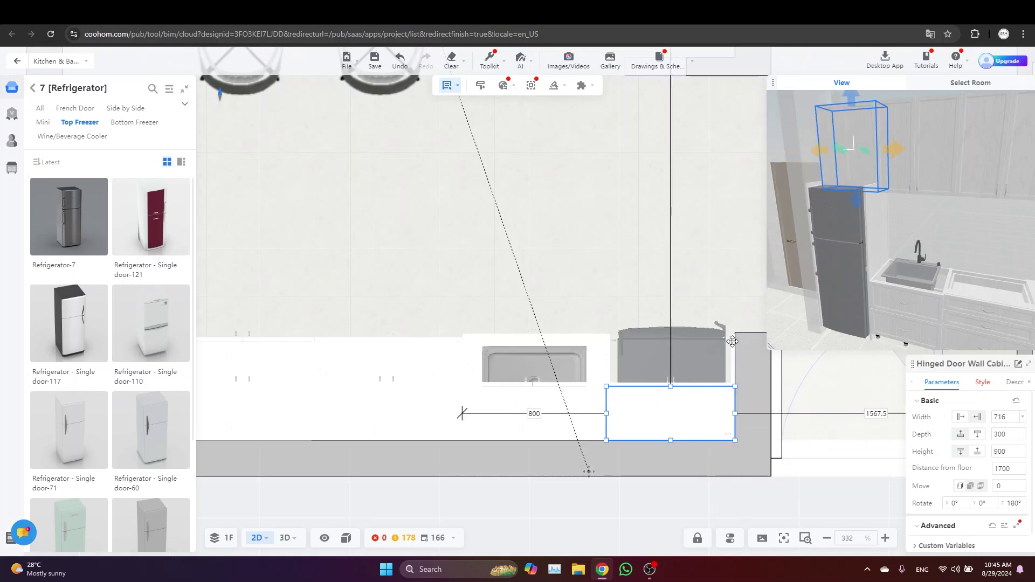
{"action": "left_click_drag", "start_coordinate": [671, 386], "coordinate": [717, 331]}
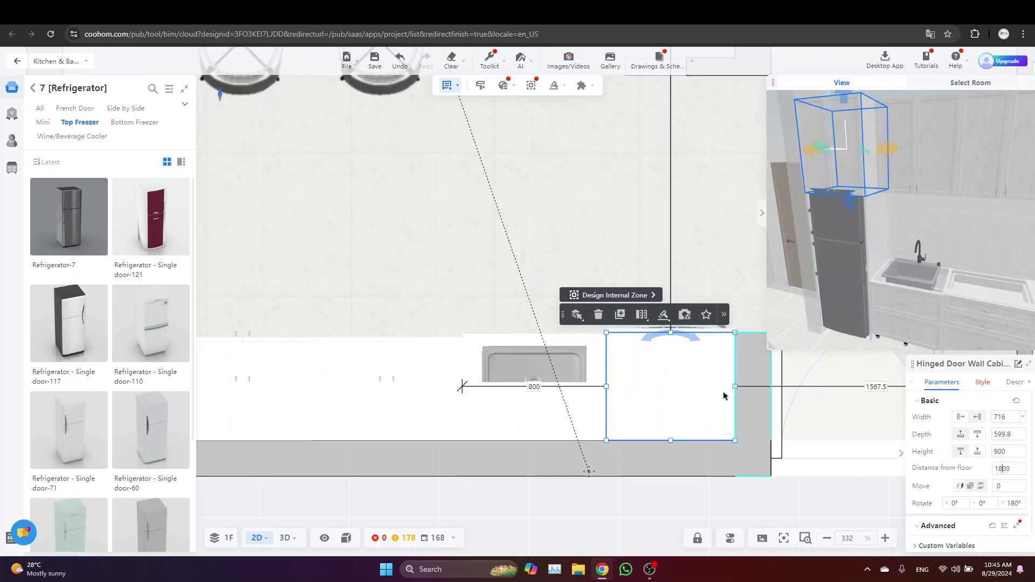
Set the above-refrigerator cabinet's distance from the floor to 1800 mm and its height to 800 mm
{"action": "left_click", "coordinate": [704, 441]}
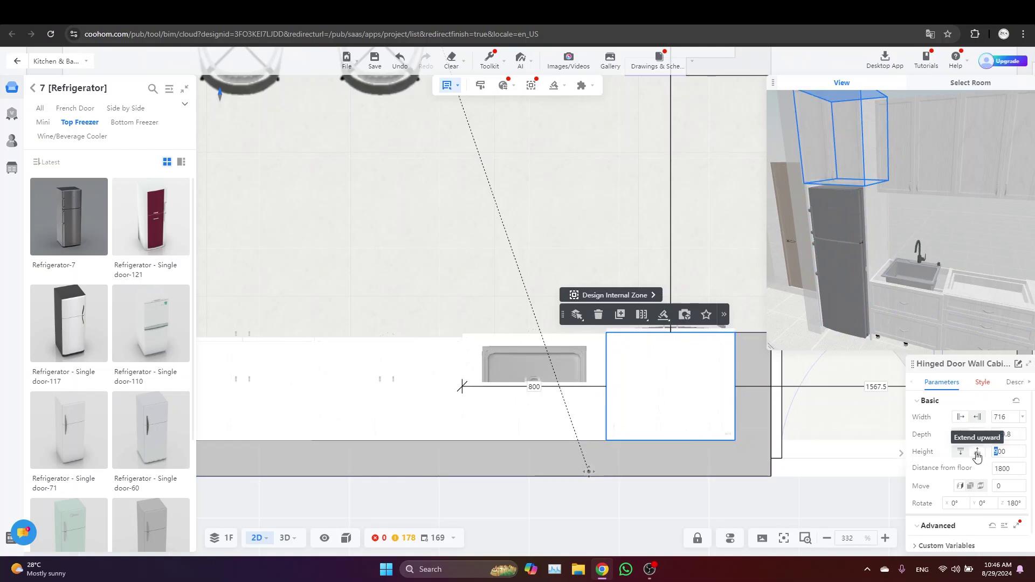
{"action": "scroll", "coordinate": [580, 409], "scroll_direction": "down", "scroll_amount": 3}
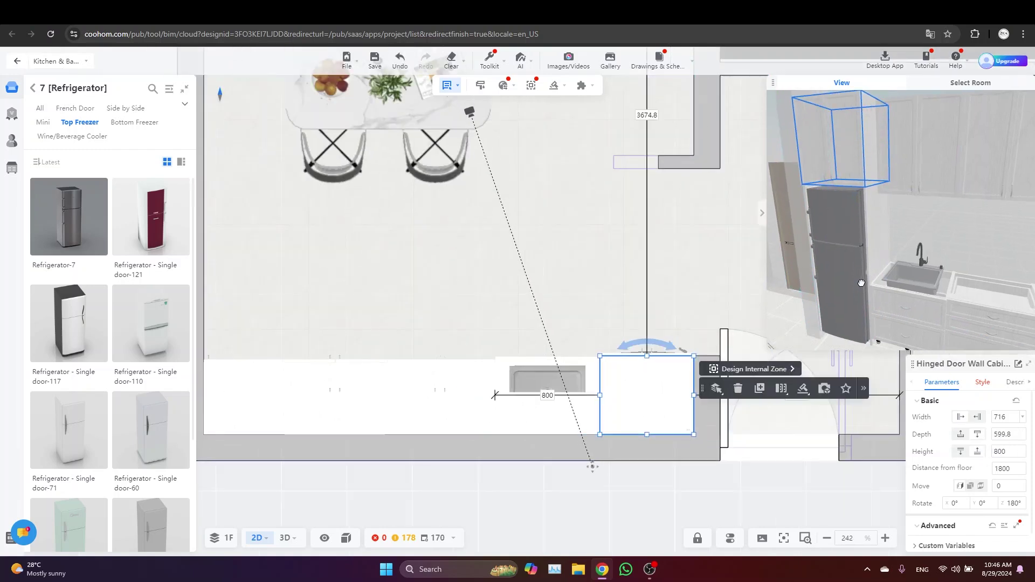
{"action": "left_click_drag", "start_coordinate": [852, 238], "coordinate": [921, 285]}
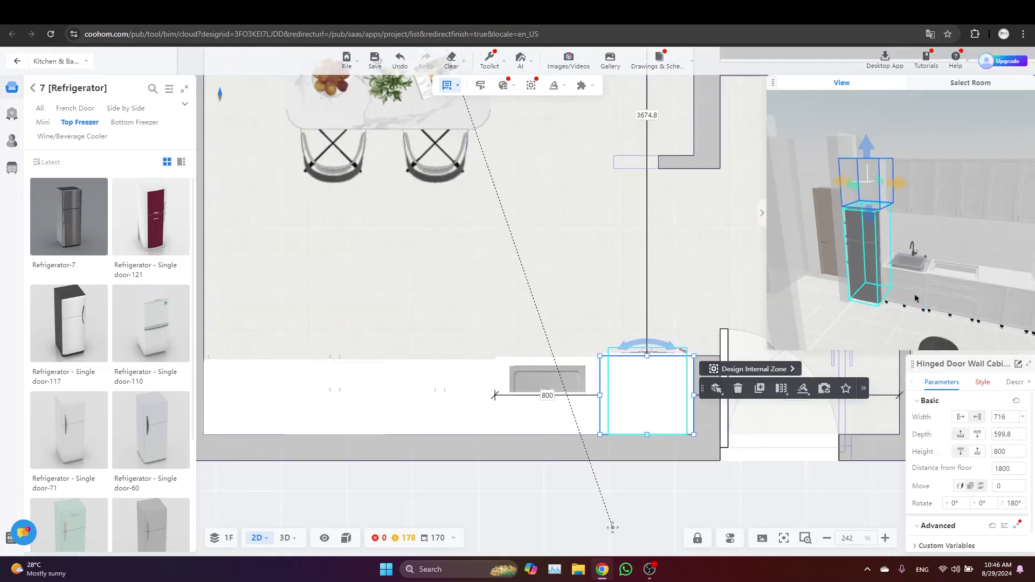
Switch to the 3D view and select the sink, drawer and door base cabinets between the refrigerator and the oven cabinet
{"action": "left_click_drag", "start_coordinate": [768, 349], "coordinate": [909, 221]}
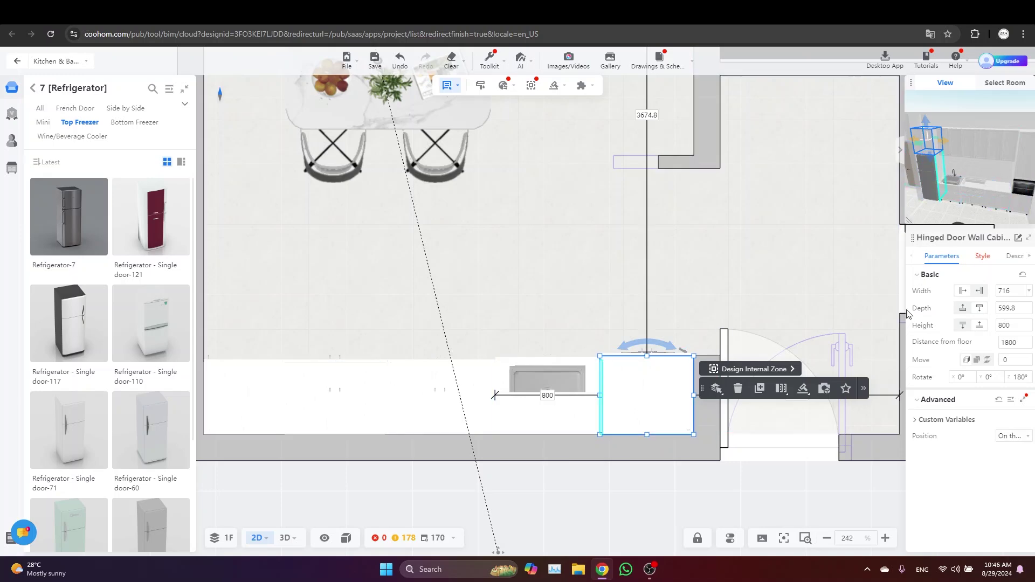
{"action": "left_click", "coordinate": [288, 538]}
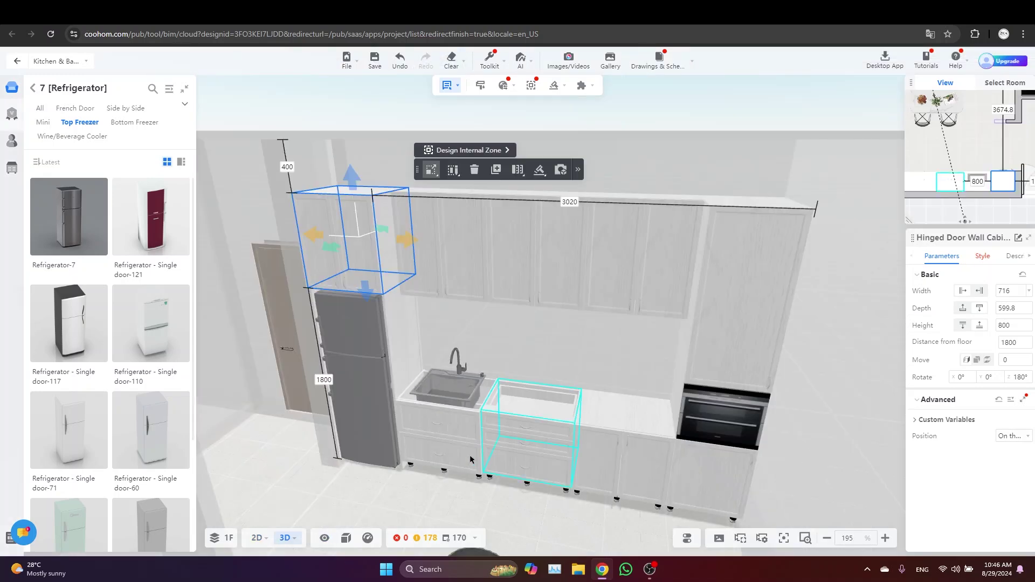
{"action": "left_click", "coordinate": [458, 413]}
{"action": "left_click_drag", "start_coordinate": [469, 402], "coordinate": [572, 410]}
{"action": "right_click_drag", "start_coordinate": [582, 453], "coordinate": [606, 446]}
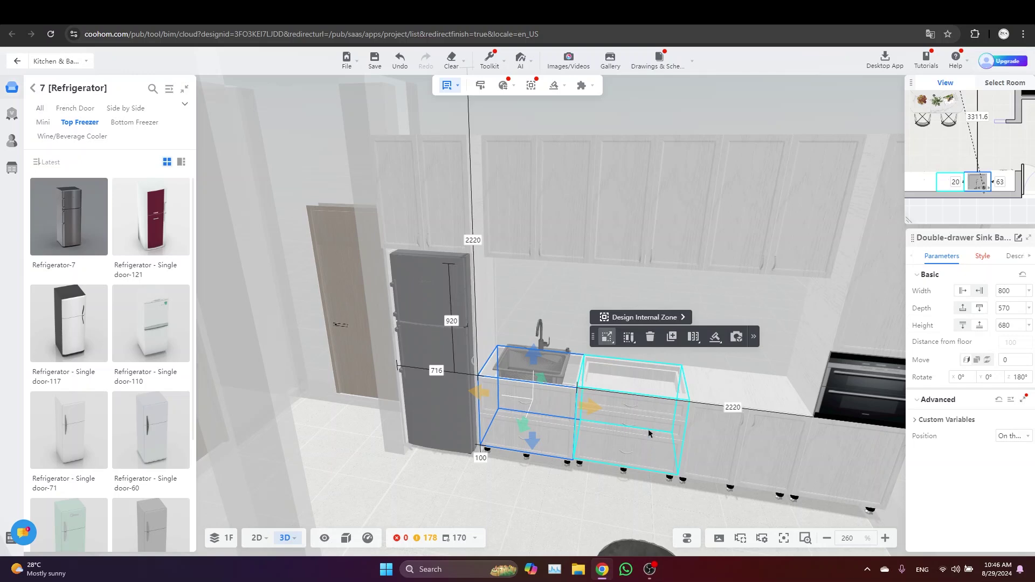
{"action": "left_click", "coordinate": [737, 453], "text": "ctrl"}
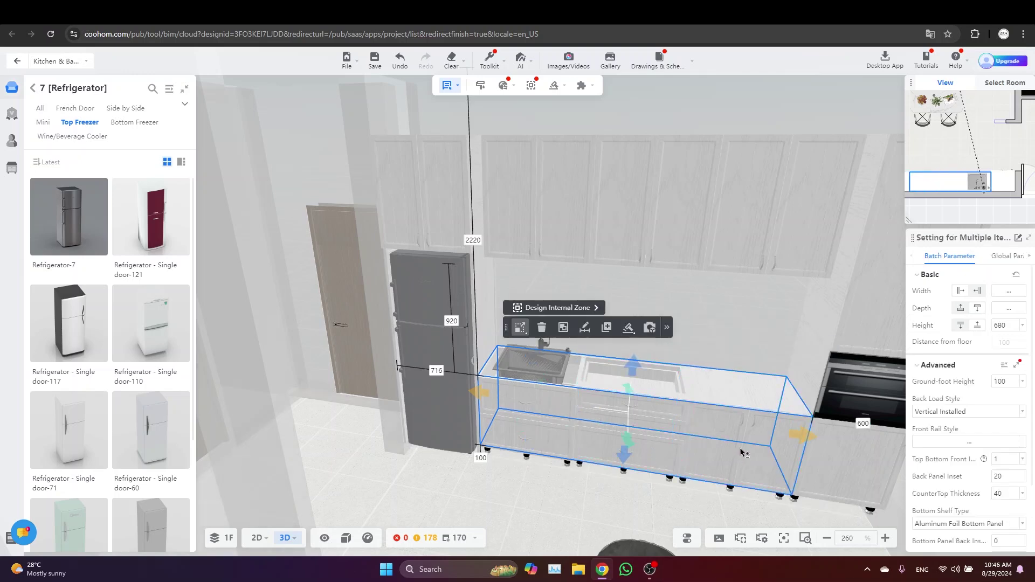
{"action": "middle_click_drag", "start_coordinate": [732, 443], "coordinate": [716, 442]}
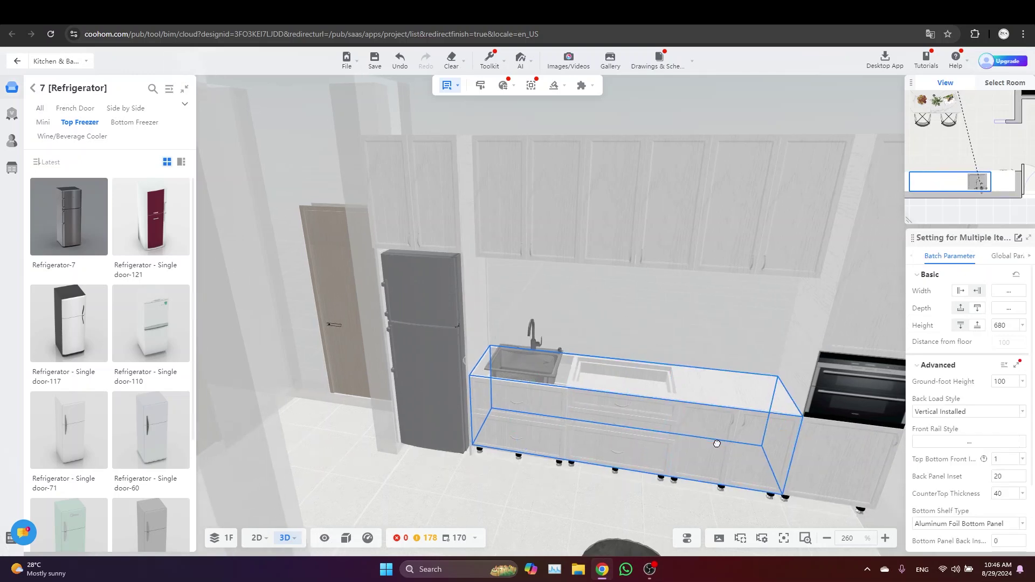
Start a countertop over the selected base cabinets and choose the public Countertop11 profile for its front edge
{"action": "left_click", "coordinate": [553, 86]}
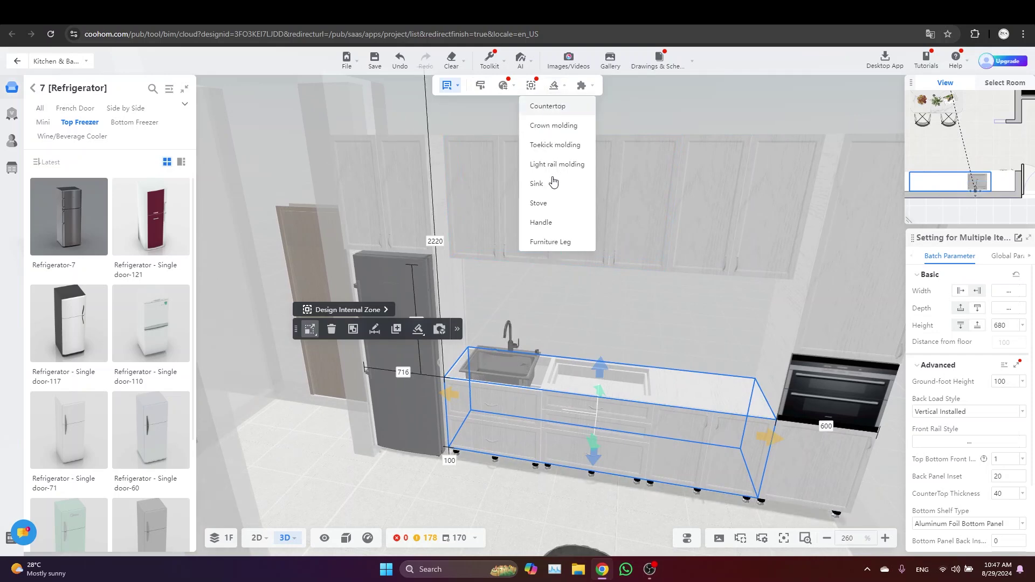
{"action": "scroll", "coordinate": [736, 475], "scroll_direction": "up", "scroll_amount": 2}
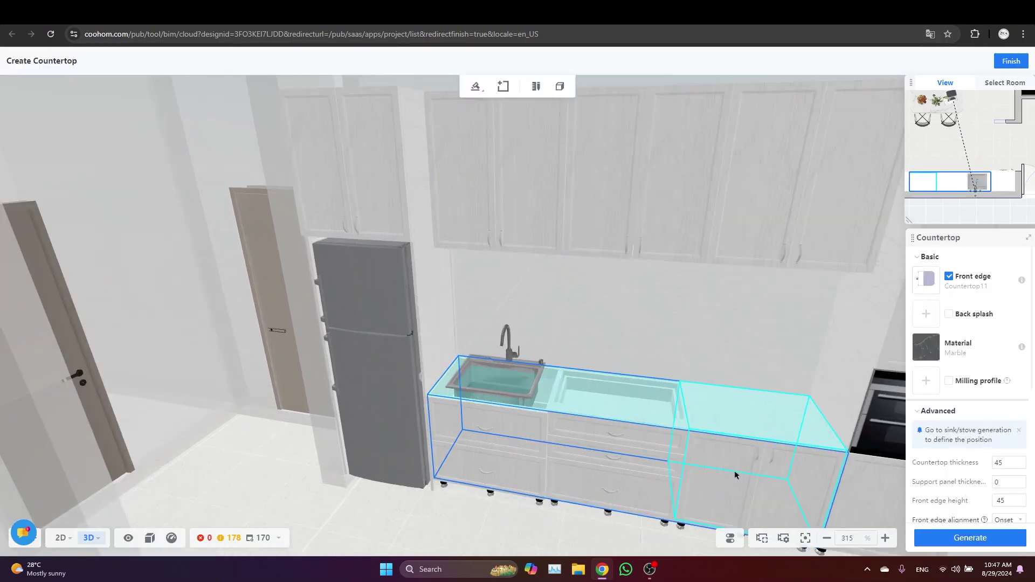
{"action": "mouse_move", "coordinate": [675, 462]}
{"action": "left_mouse_down"}
{"action": "mouse_move", "coordinate": [640, 450]}
{"action": "mouse_move", "coordinate": [690, 453]}
{"action": "left_mouse_up"}
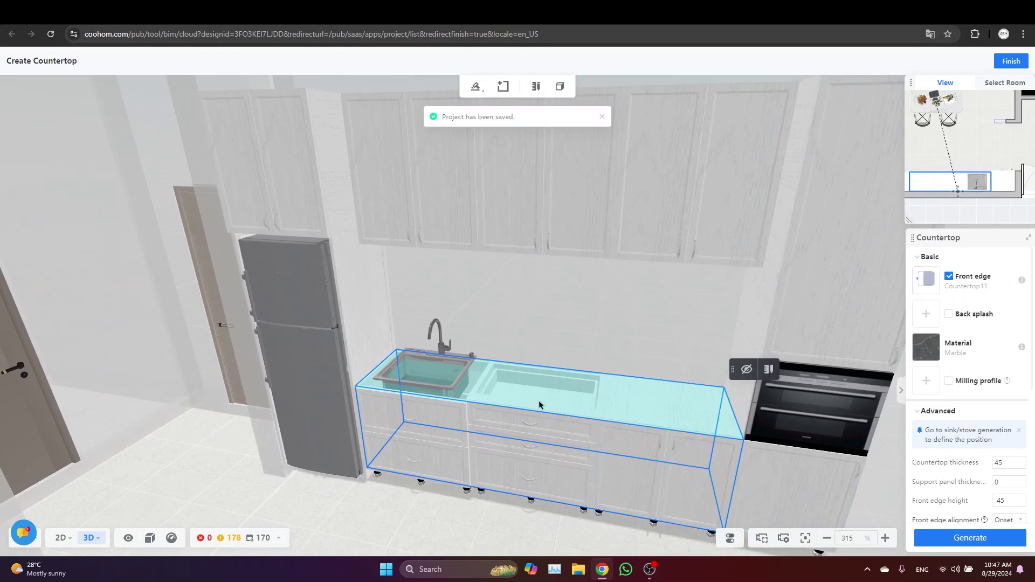
{"action": "left_click_drag", "start_coordinate": [504, 523], "coordinate": [587, 509]}
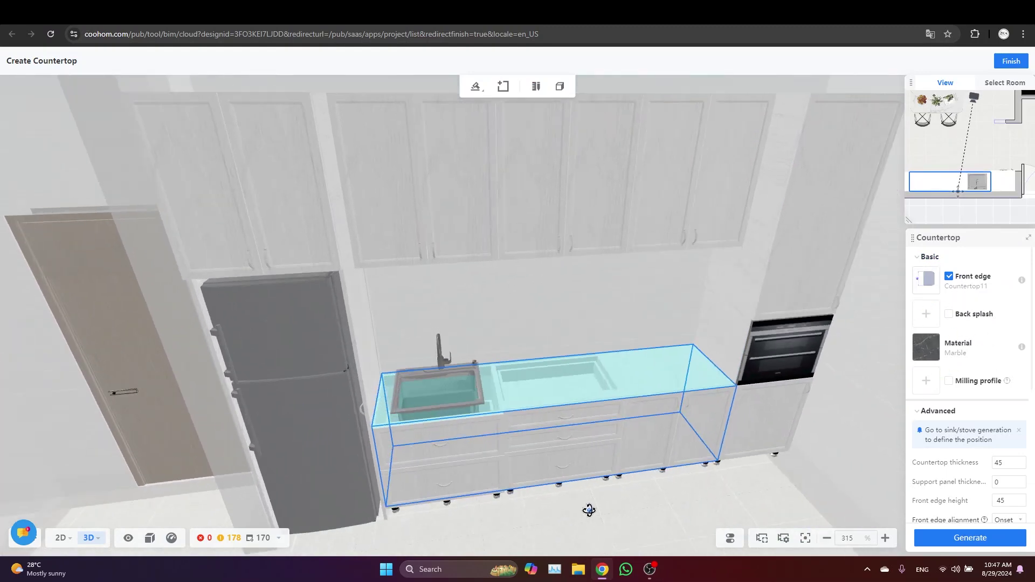
{"action": "left_click", "coordinate": [924, 287]}
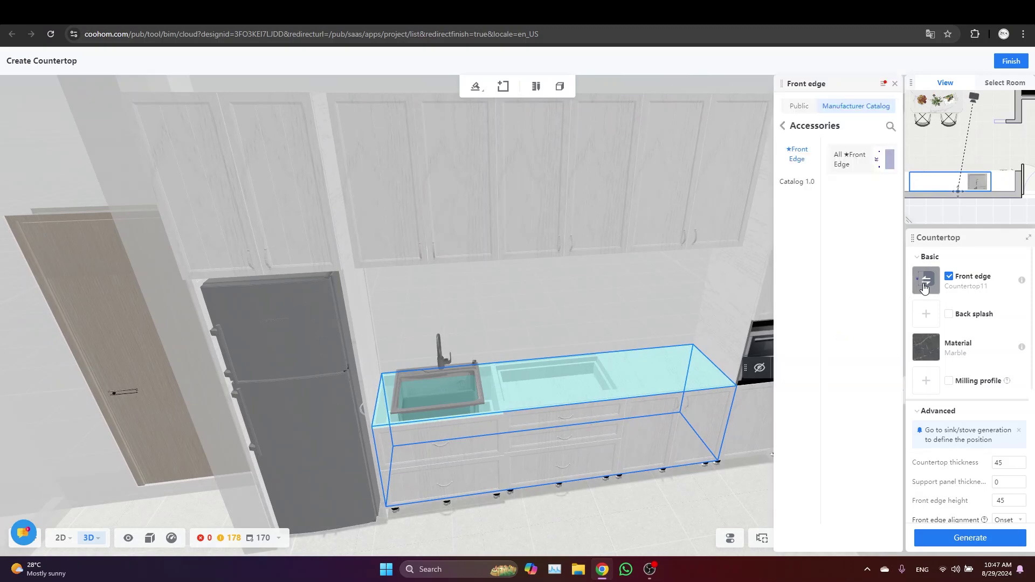
{"action": "left_click", "coordinate": [798, 107]}
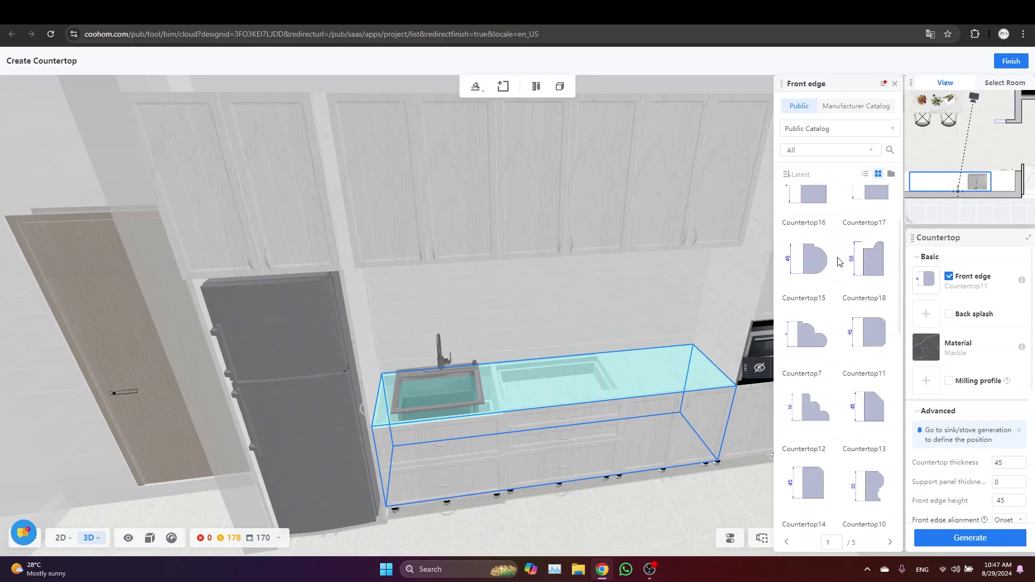
{"action": "scroll", "coordinate": [879, 308], "scroll_direction": "down", "scroll_amount": 1}
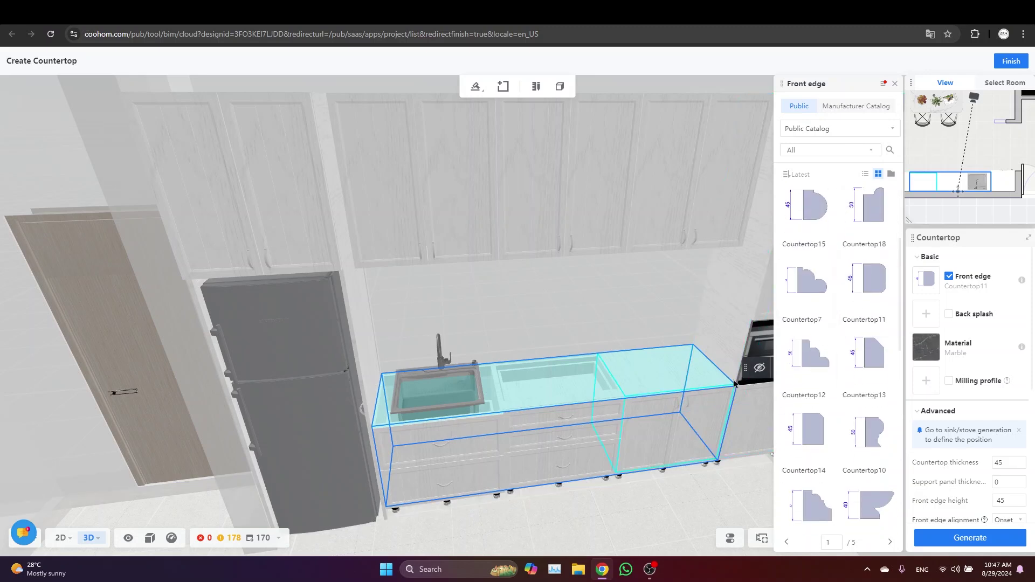
{"action": "left_click", "coordinate": [868, 283]}
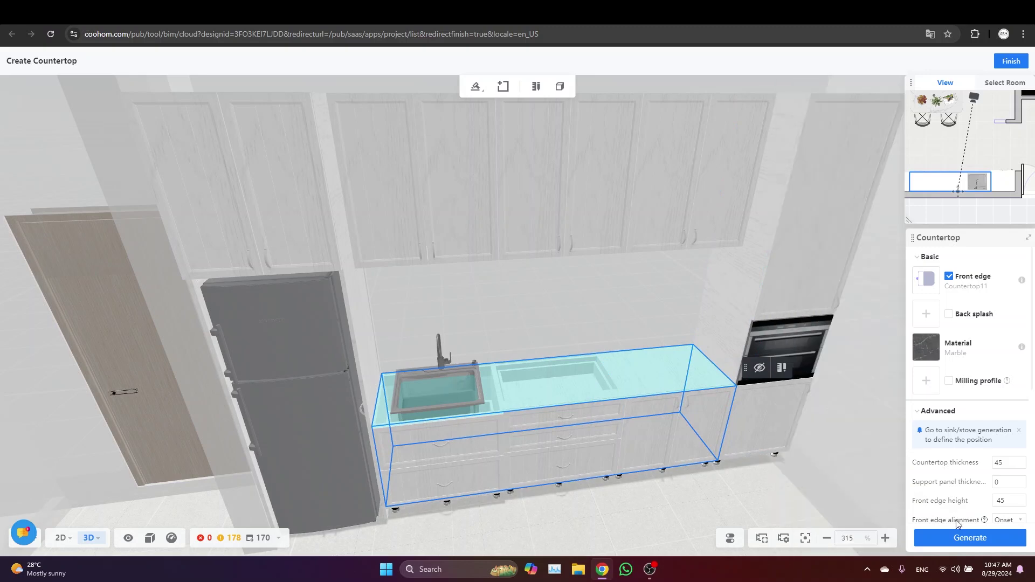
Enable the countertop's back splash and assign it the public Backsplash Type-70 profile
{"action": "left_click", "coordinate": [949, 315]}
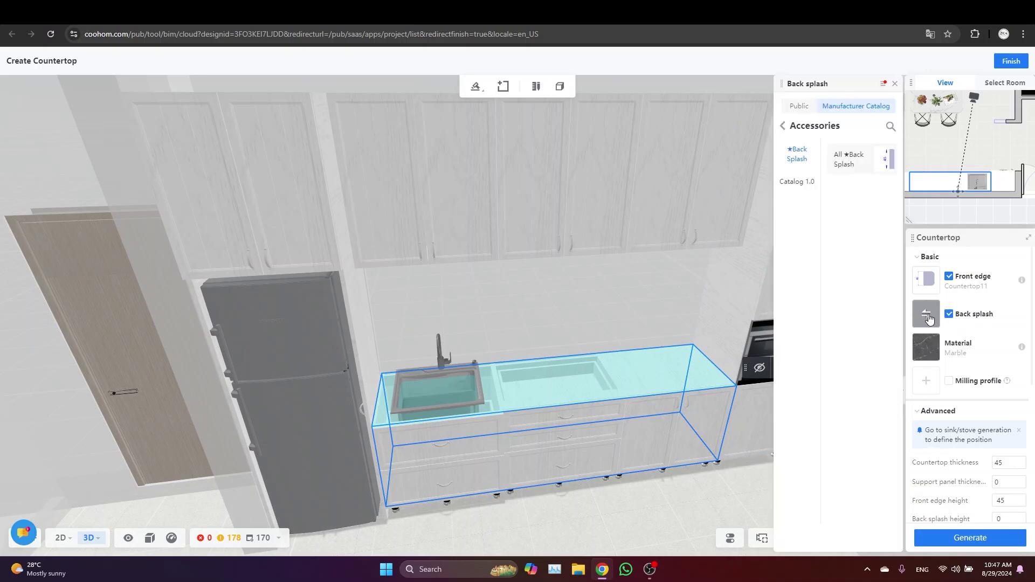
{"action": "left_click", "coordinate": [792, 106]}
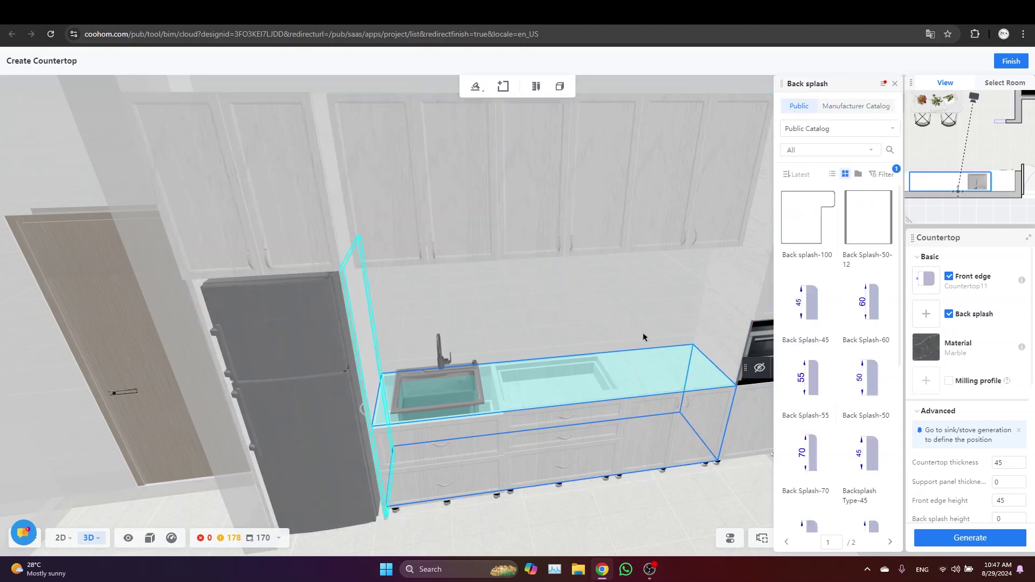
{"action": "scroll", "coordinate": [841, 361], "scroll_direction": "down", "scroll_amount": 5}
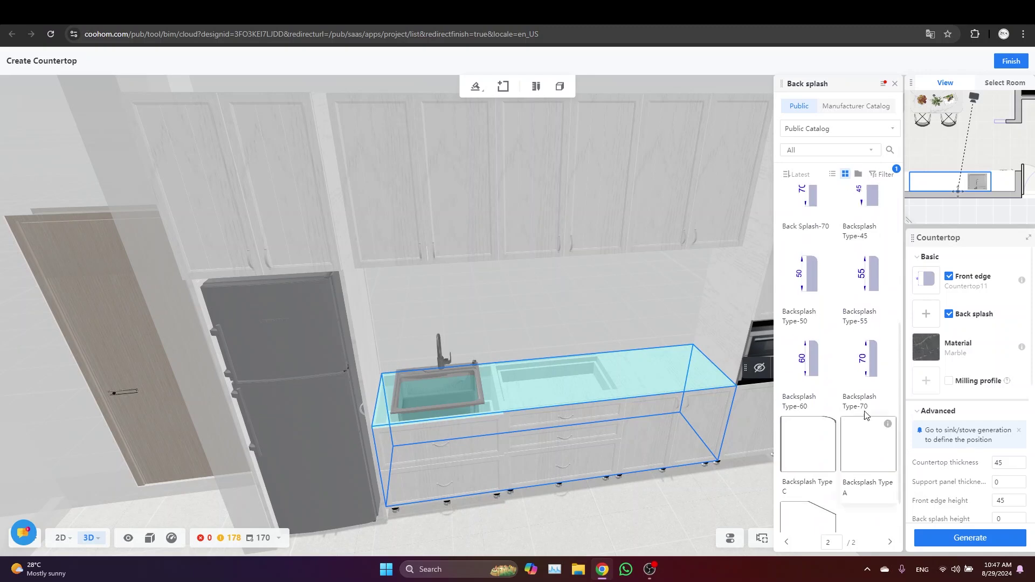
{"action": "left_click", "coordinate": [866, 367]}
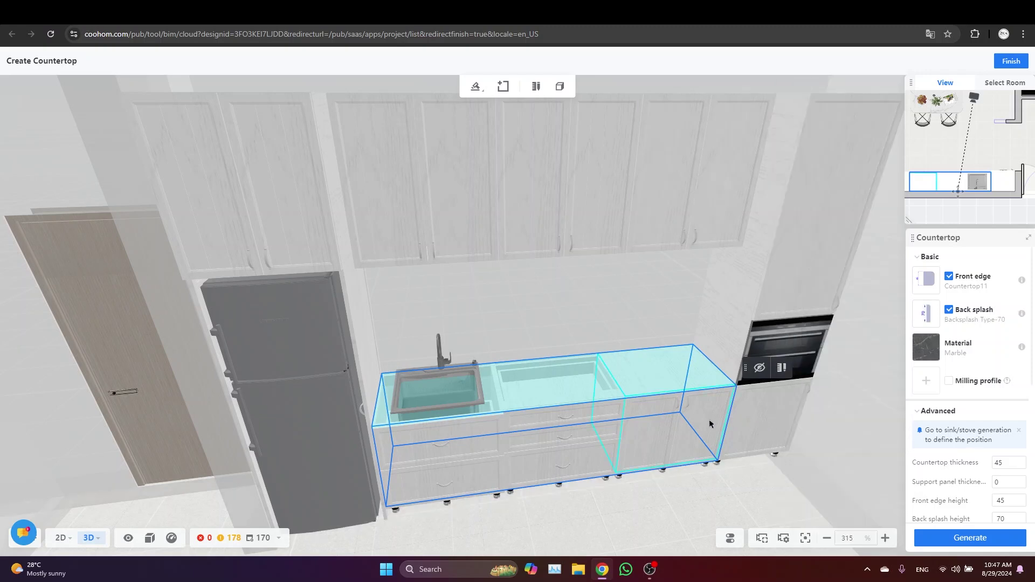
Search the public material catalog for "marble" and assign the dark veined Marble to the countertop
{"action": "scroll", "coordinate": [738, 395], "scroll_direction": "up", "scroll_amount": 3}
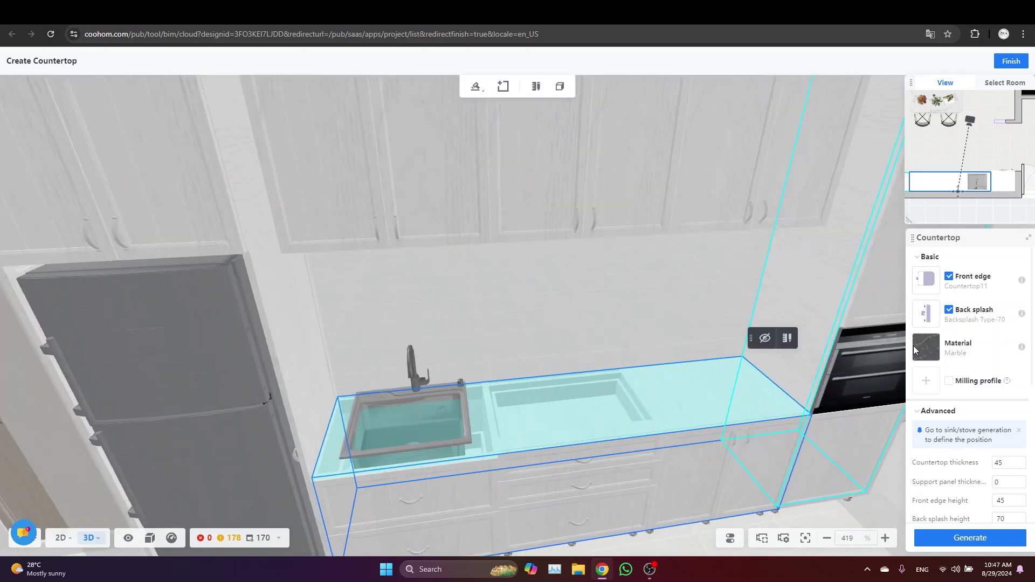
{"action": "left_click", "coordinate": [926, 348]}
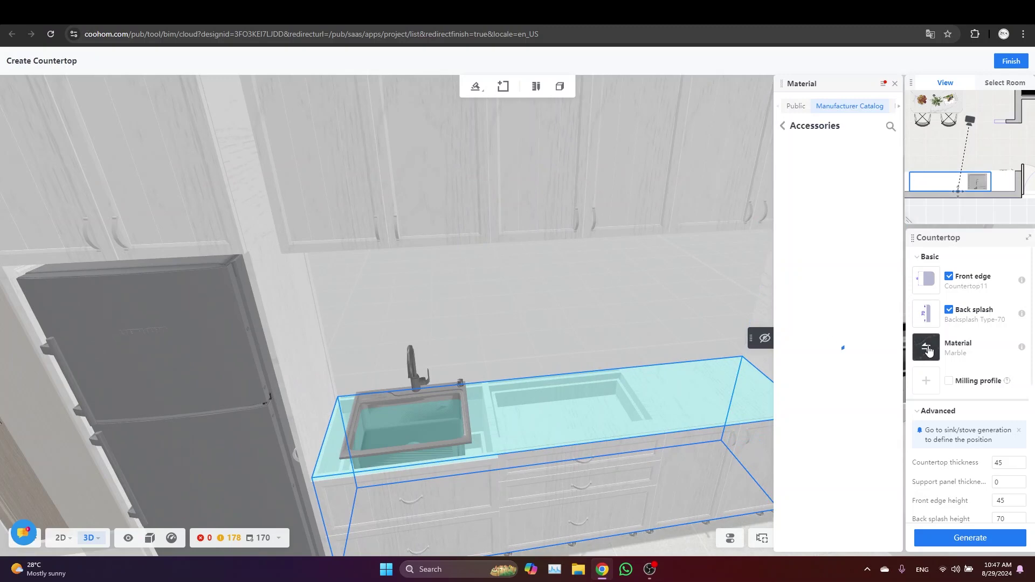
{"action": "left_click", "coordinate": [793, 106]}
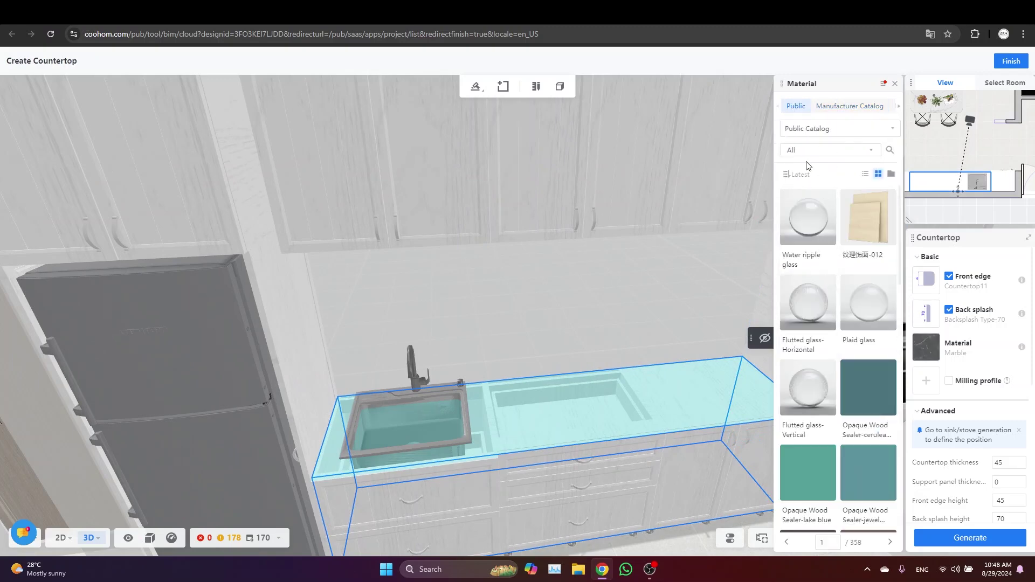
{"action": "left_click", "coordinate": [889, 151]}
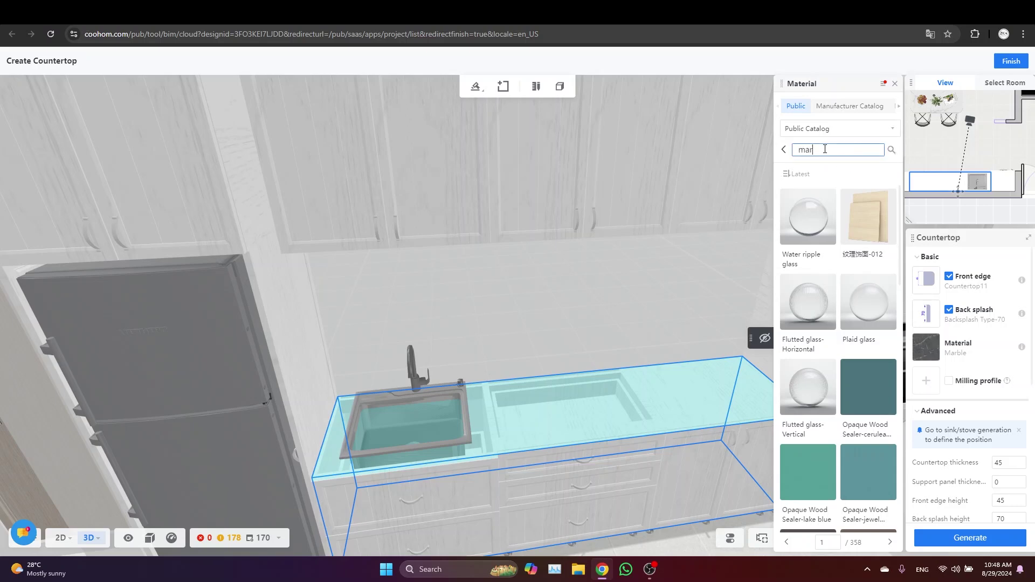
{"action": "key", "text": "Return"}
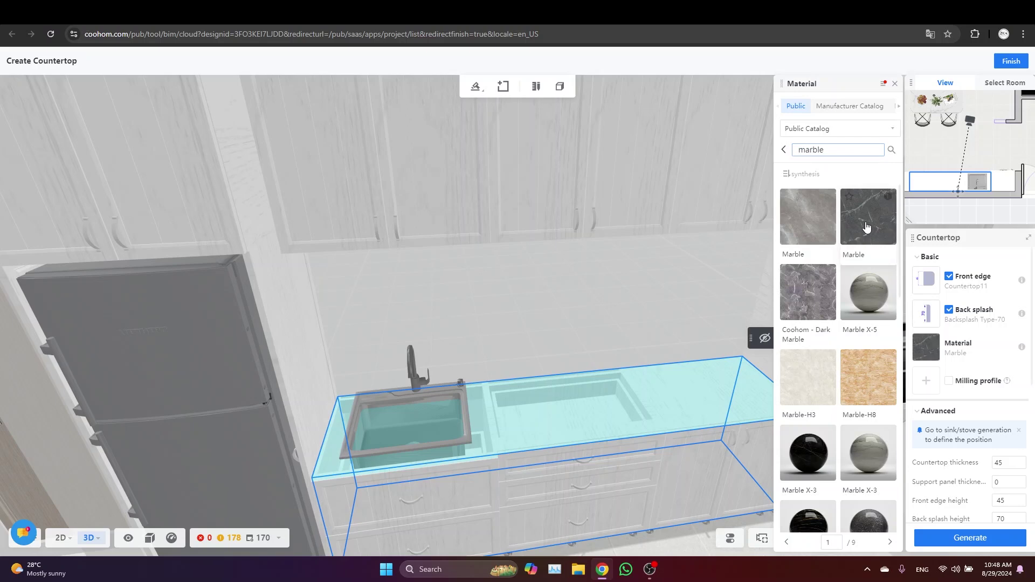
{"action": "left_click", "coordinate": [866, 226]}
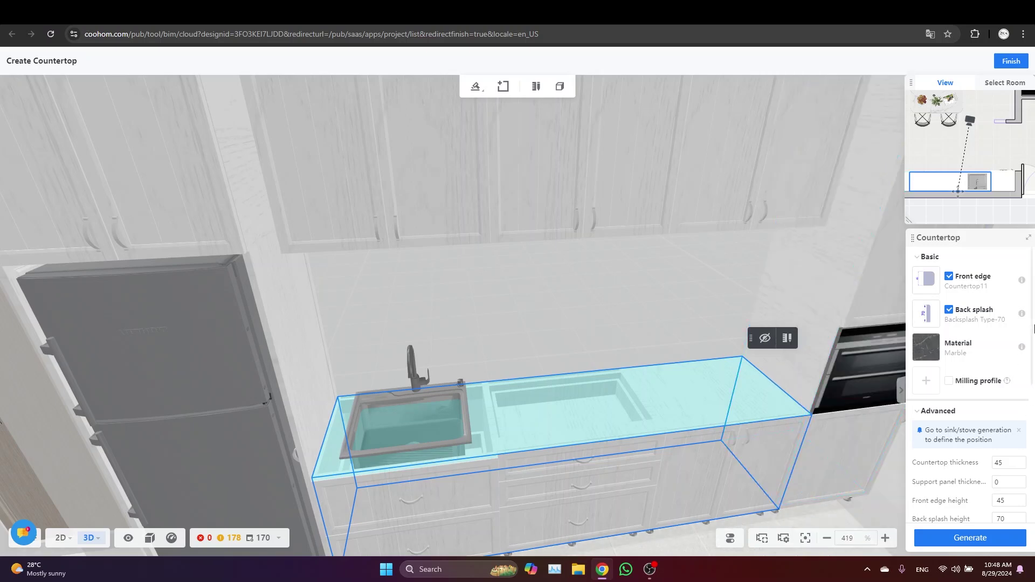
Review the countertop's advanced settings and generate it over the selected base cabinets
{"action": "scroll", "coordinate": [1034, 334], "scroll_direction": "down", "scroll_amount": 3}
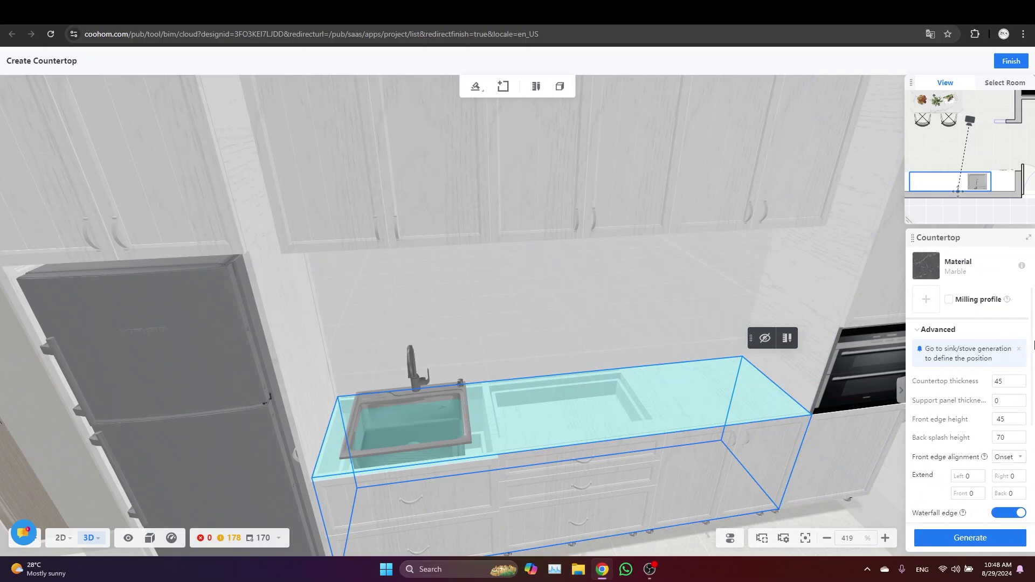
{"action": "left_click_drag", "start_coordinate": [1033, 317], "coordinate": [1033, 260]}
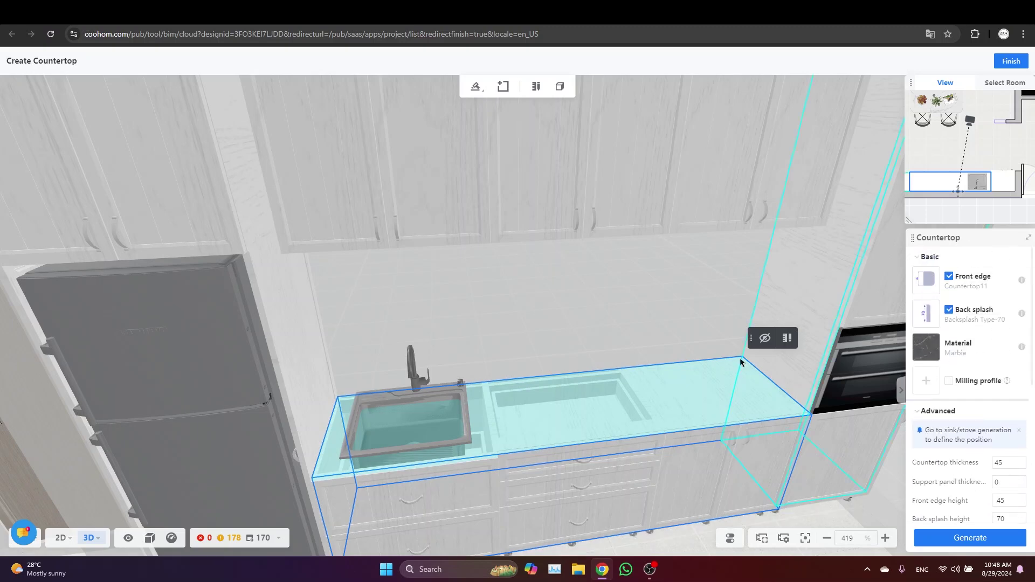
{"action": "left_click_drag", "start_coordinate": [765, 391], "coordinate": [774, 379]}
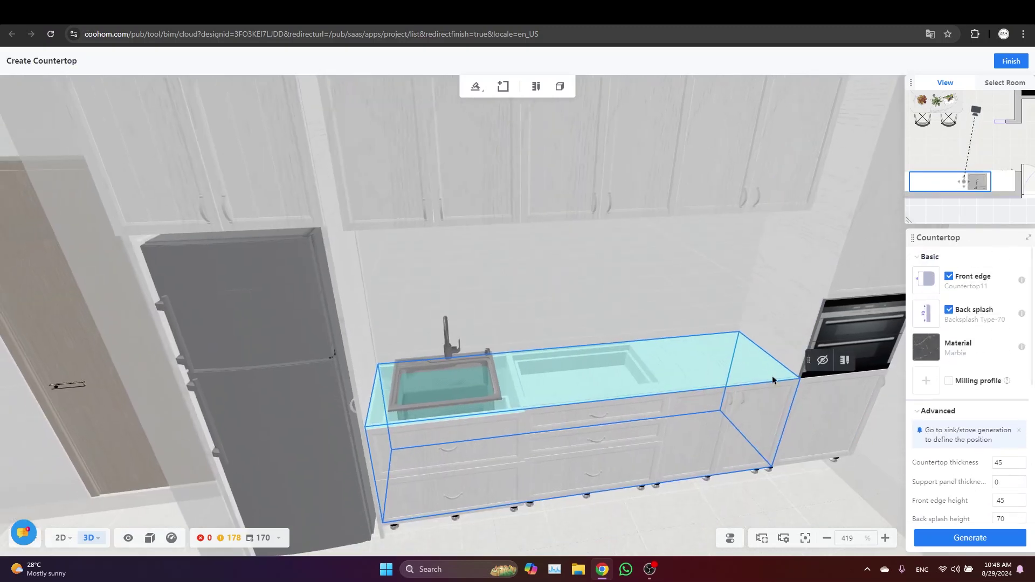
{"action": "left_click", "coordinate": [965, 539]}
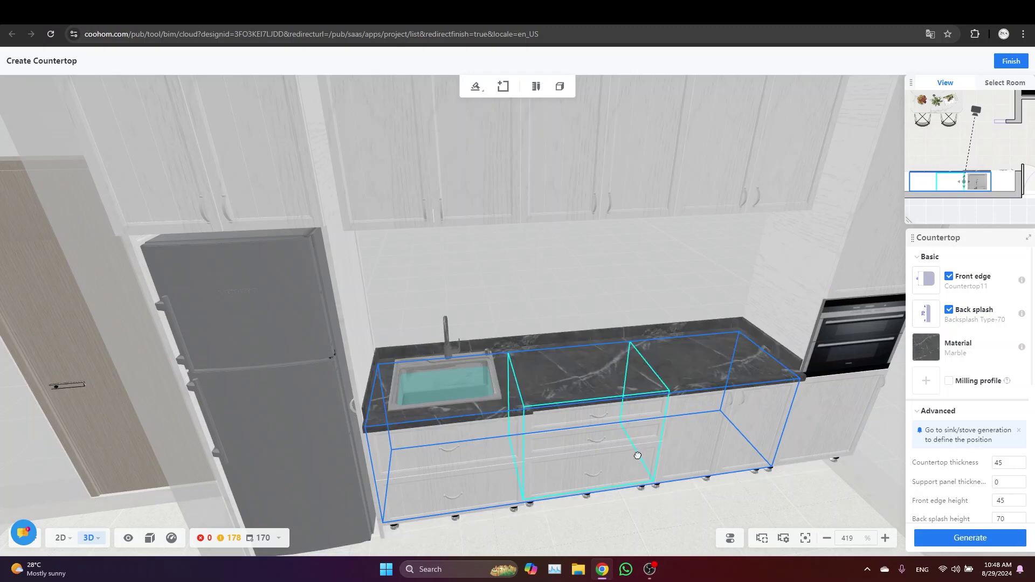
{"action": "left_click_drag", "start_coordinate": [638, 457], "coordinate": [645, 453]}
{"action": "left_click_drag", "start_coordinate": [652, 506], "coordinate": [693, 450]}
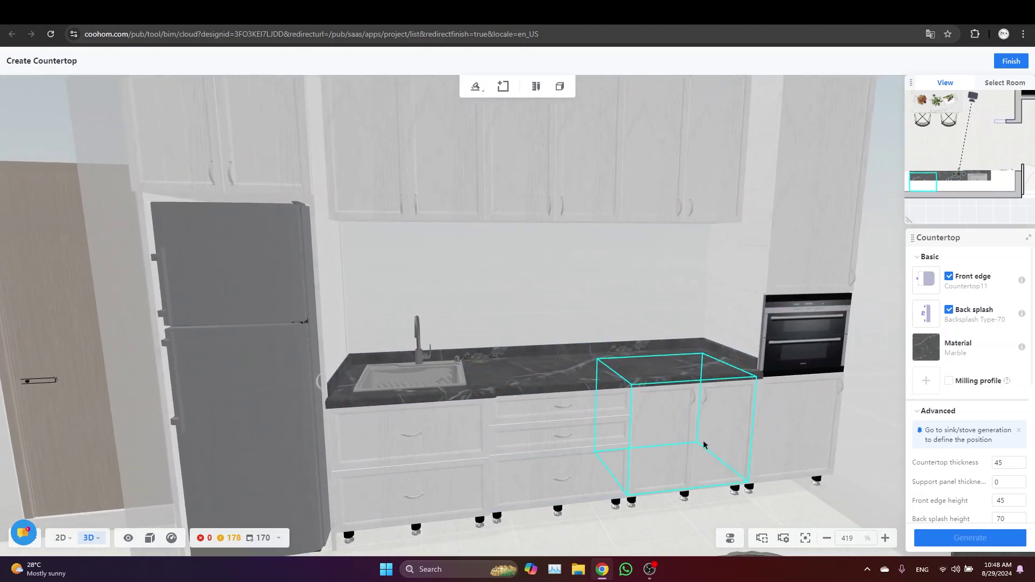
Start a stove for the hinged-door base cabinet beside the oven unit and choose the public catalog's Gas Range-10 as its style
{"action": "left_click", "coordinate": [693, 451]}
{"action": "left_click", "coordinate": [477, 90]}
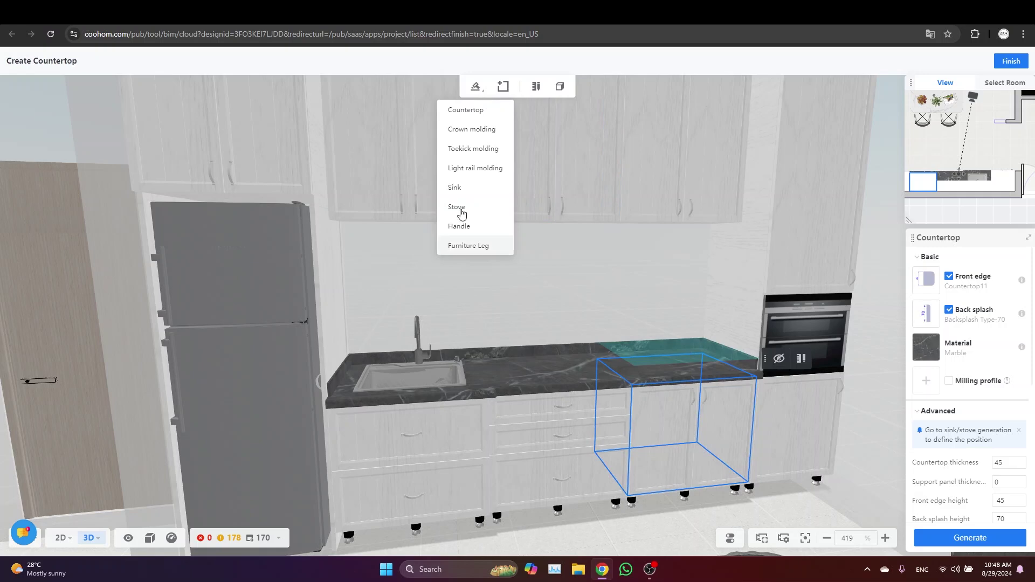
{"action": "left_click", "coordinate": [462, 207]}
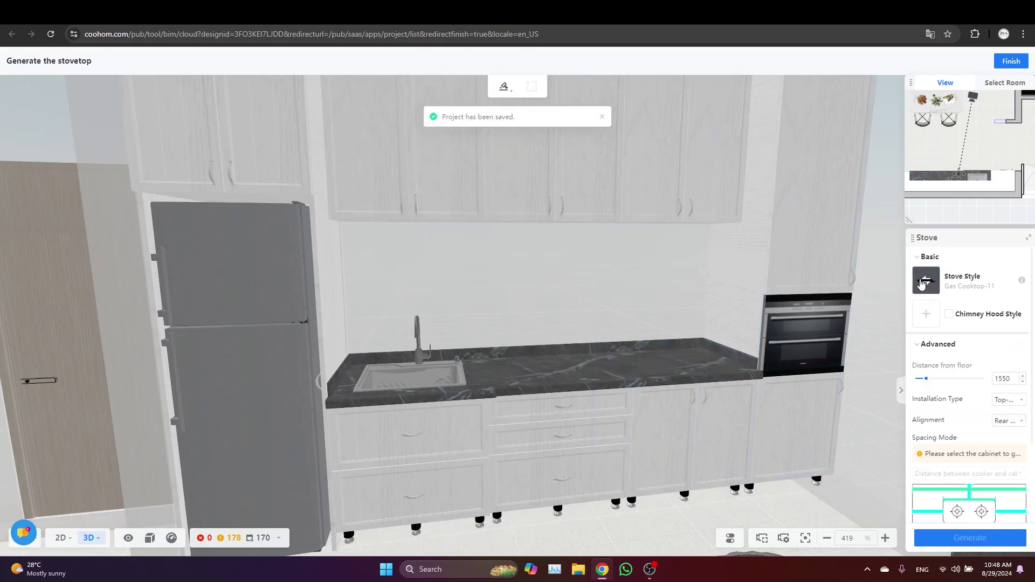
{"action": "left_click", "coordinate": [922, 284]}
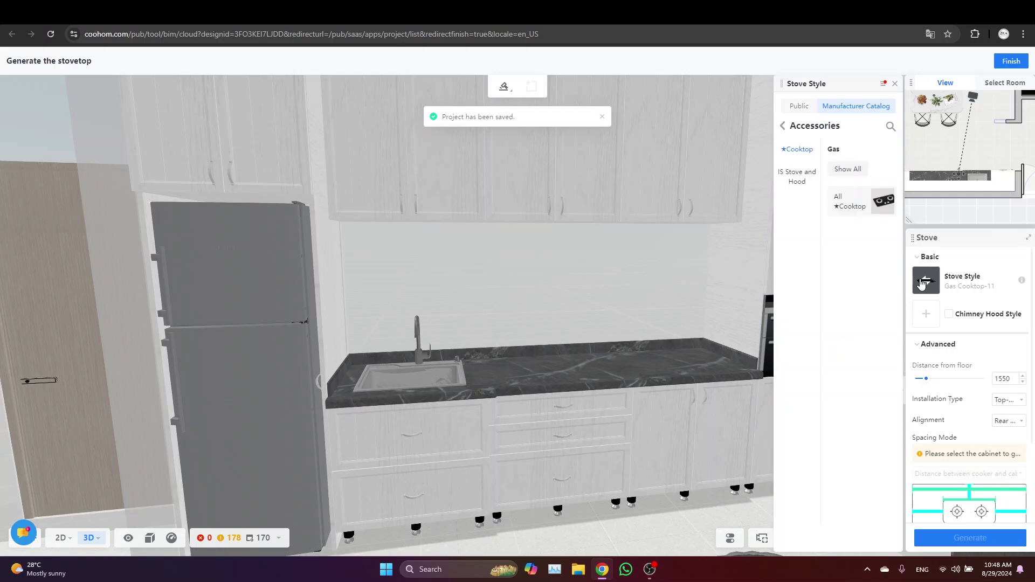
{"action": "left_click", "coordinate": [800, 108]}
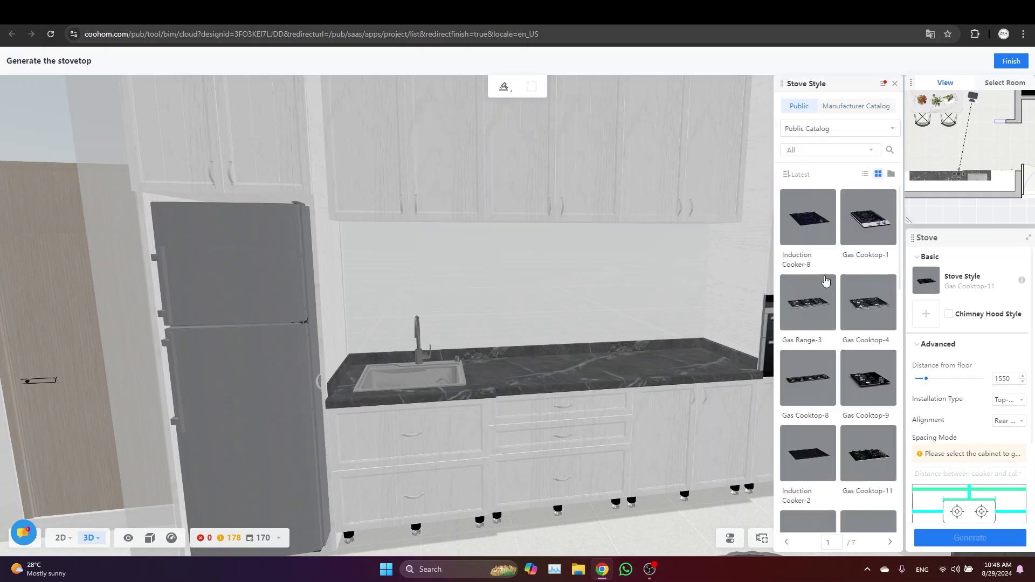
{"action": "scroll", "coordinate": [825, 281], "scroll_direction": "down", "scroll_amount": 4}
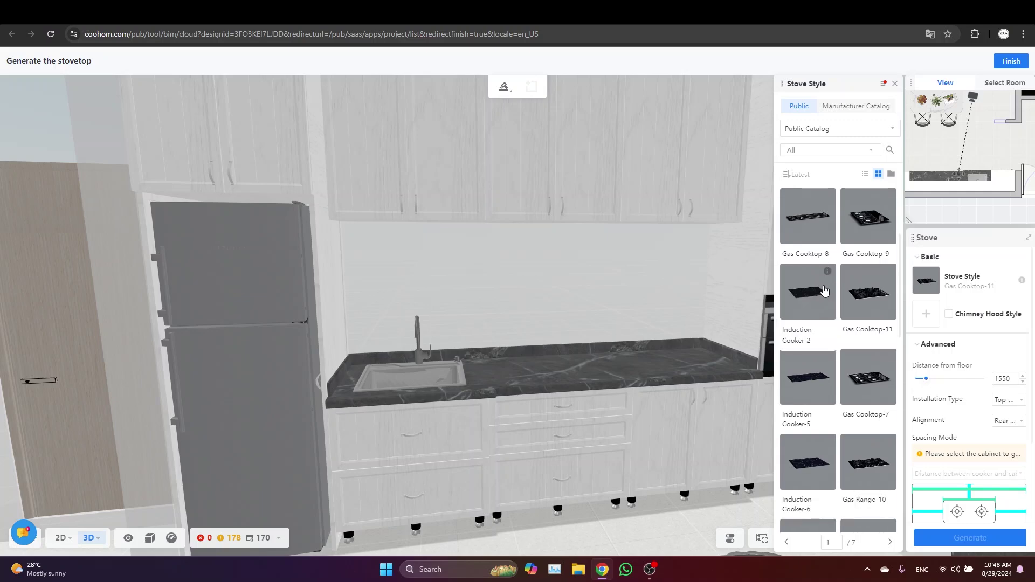
{"action": "scroll", "coordinate": [825, 290], "scroll_direction": "down", "scroll_amount": 2}
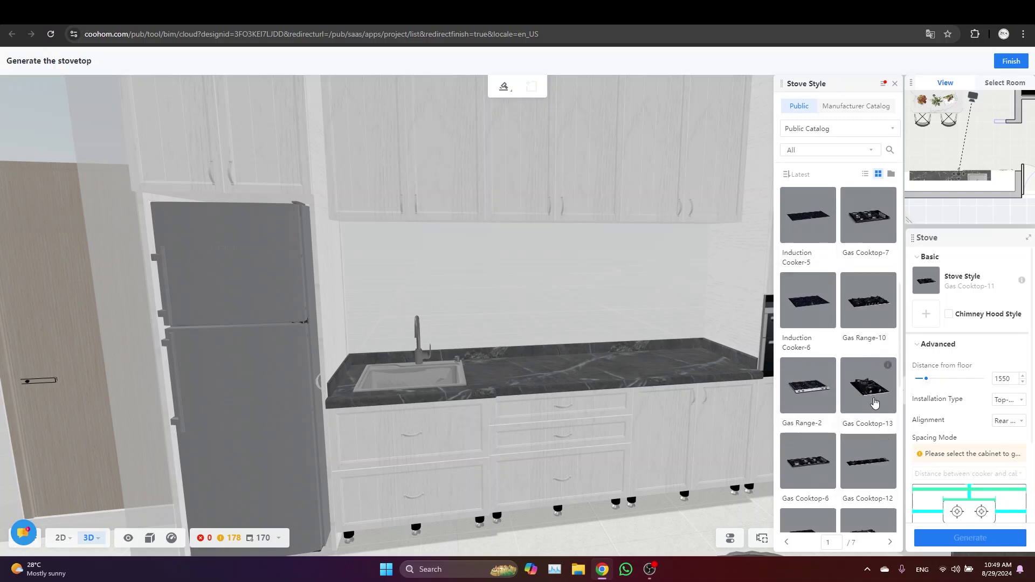
{"action": "scroll", "coordinate": [874, 425], "scroll_direction": "down", "scroll_amount": 3}
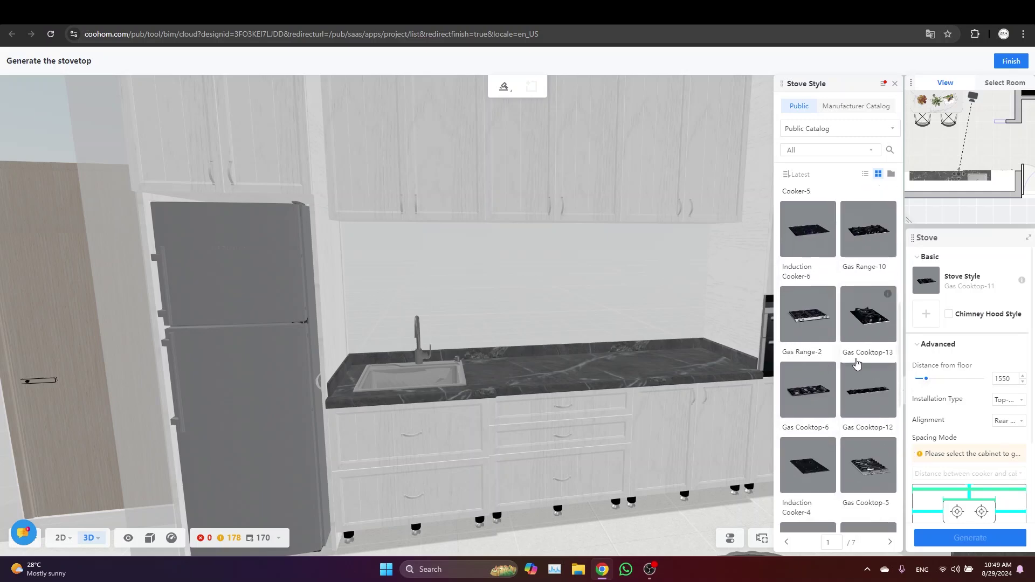
{"action": "scroll", "coordinate": [854, 413], "scroll_direction": "down", "scroll_amount": 3}
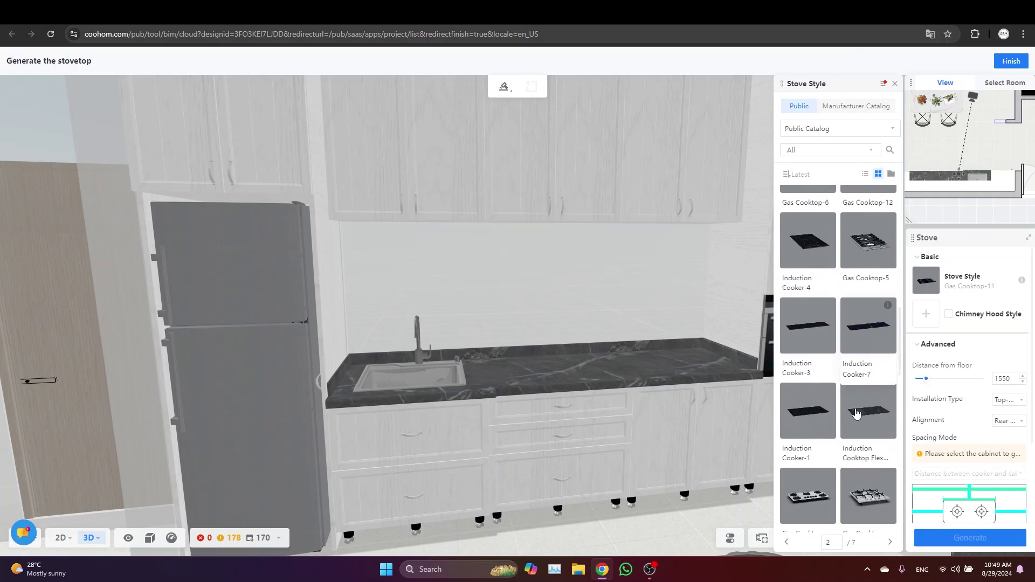
{"action": "scroll", "coordinate": [861, 413], "scroll_direction": "up", "scroll_amount": 3}
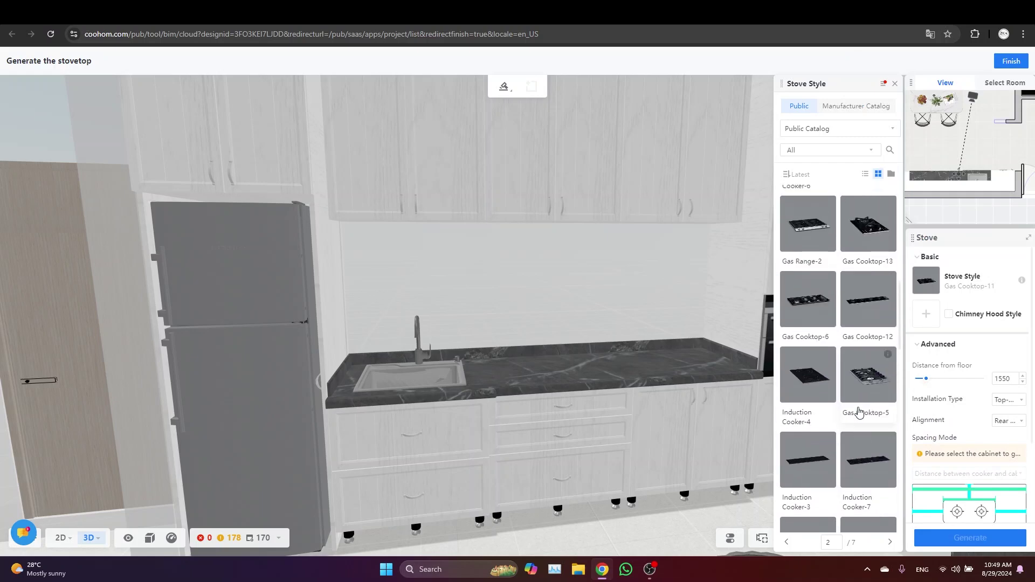
{"action": "scroll", "coordinate": [861, 435], "scroll_direction": "up", "scroll_amount": 3}
{"action": "left_click", "coordinate": [864, 303]}
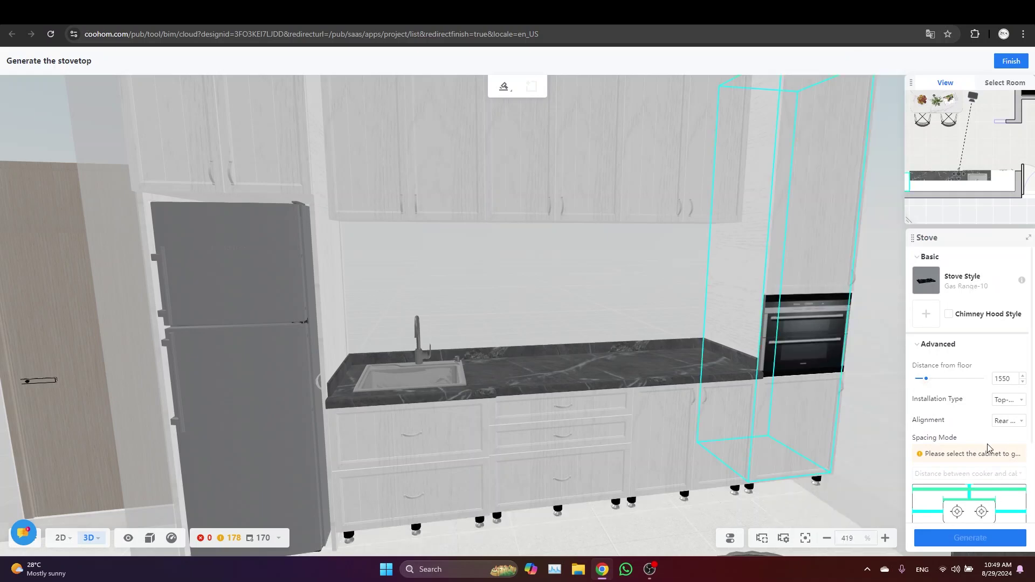
Generate the stove on the two-door base cabinet next to the oven unit and finish the stovetop setup
{"action": "left_click", "coordinate": [690, 438]}
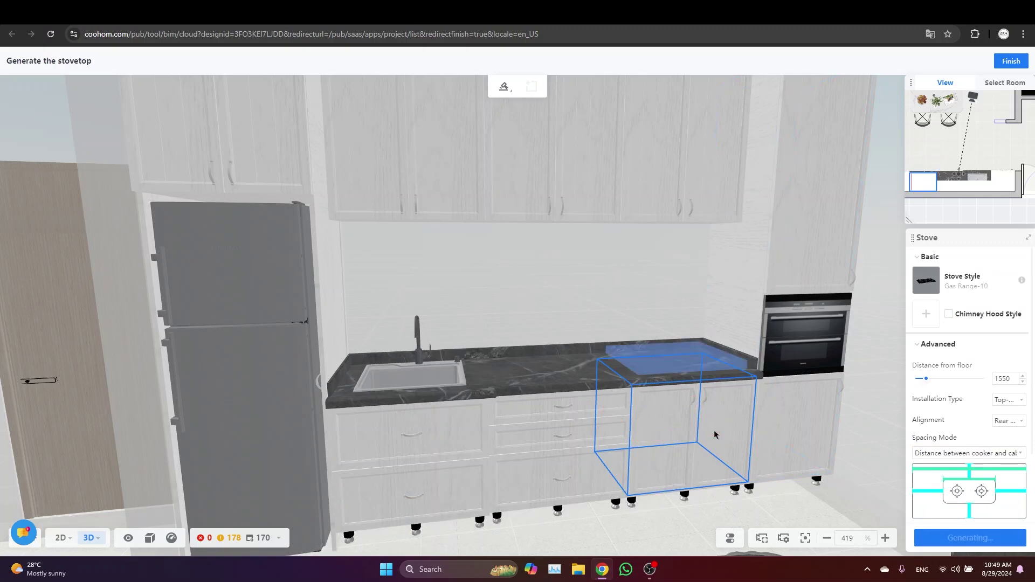
{"action": "scroll", "coordinate": [698, 409], "scroll_direction": "down", "scroll_amount": 3}
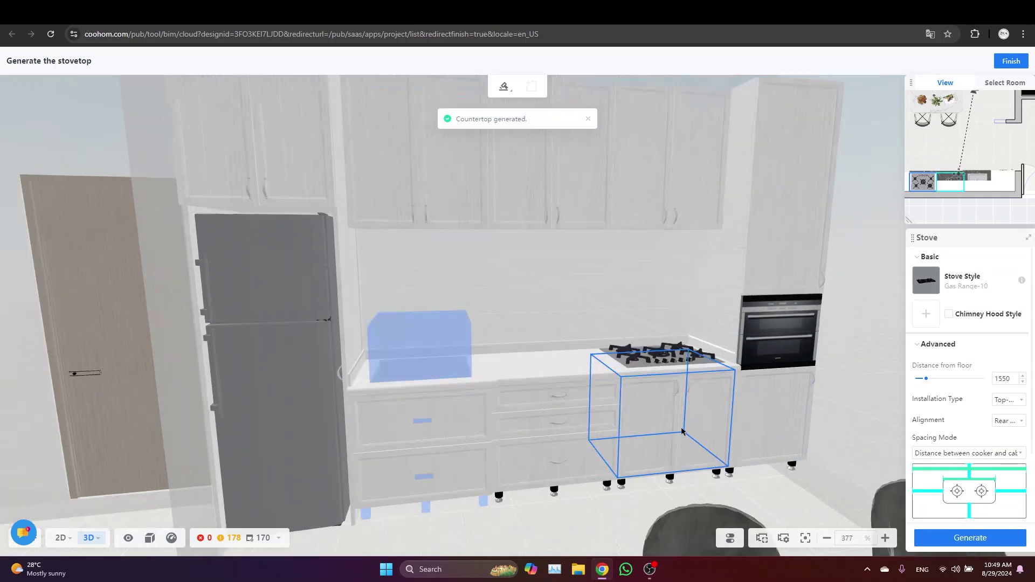
{"action": "left_click_drag", "start_coordinate": [581, 449], "coordinate": [610, 451]}
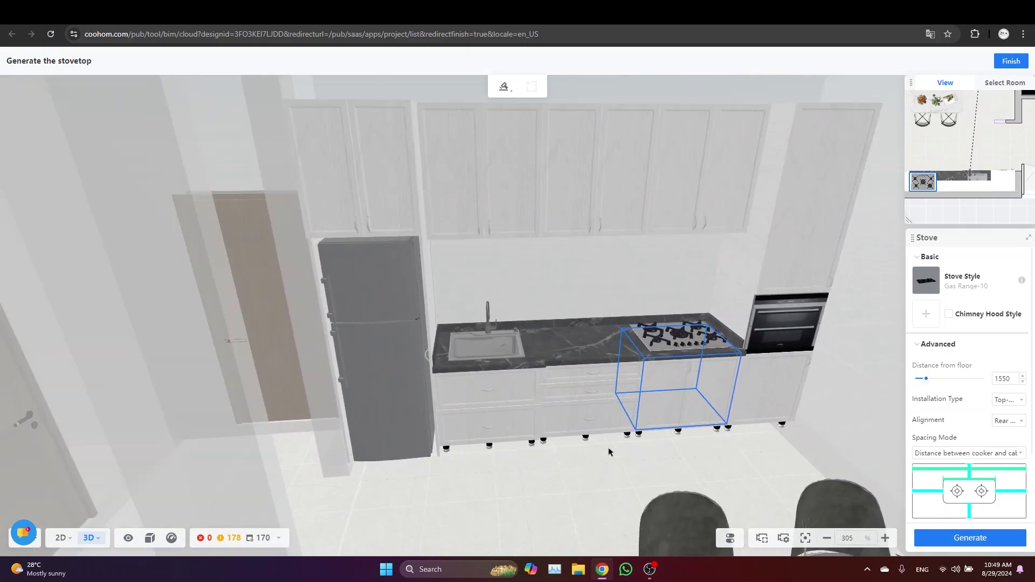
{"action": "scroll", "coordinate": [604, 462], "scroll_direction": "down", "scroll_amount": 2}
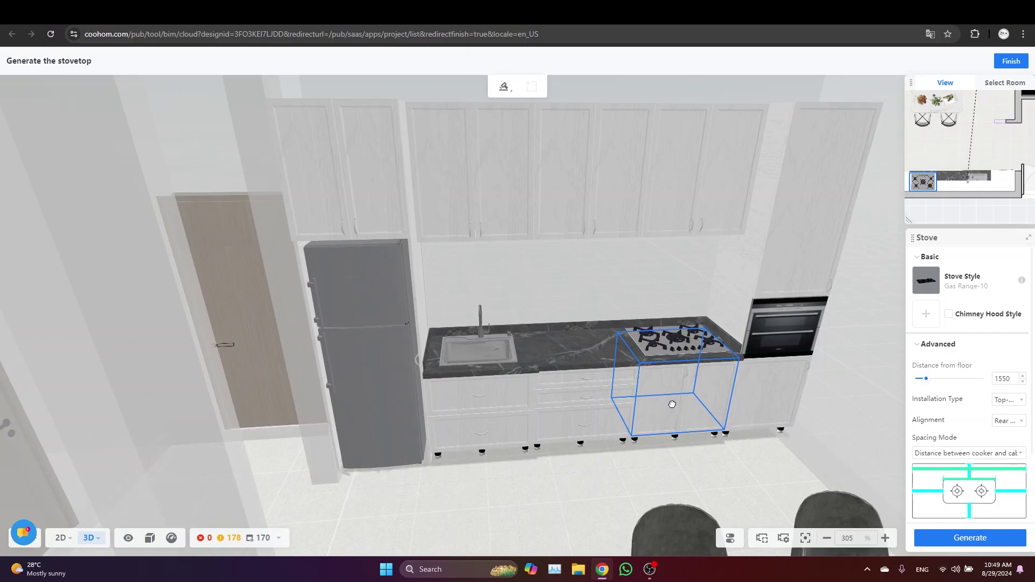
{"action": "left_click_drag", "start_coordinate": [672, 404], "coordinate": [664, 404]}
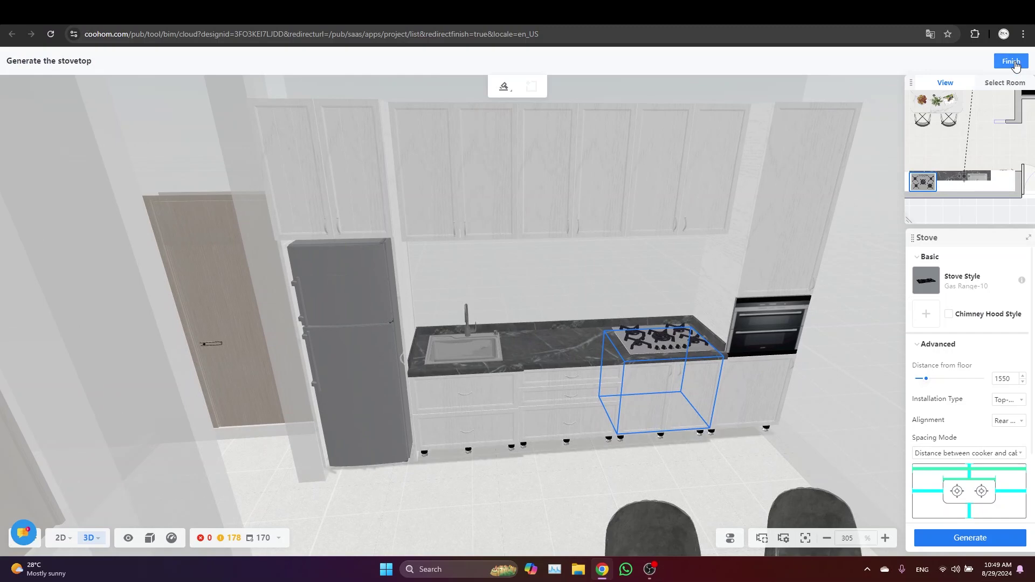
Replace the stove base cabinet's door style with the public wood-grain MLSM-Inner Inclined door
{"action": "left_click", "coordinate": [674, 401]}
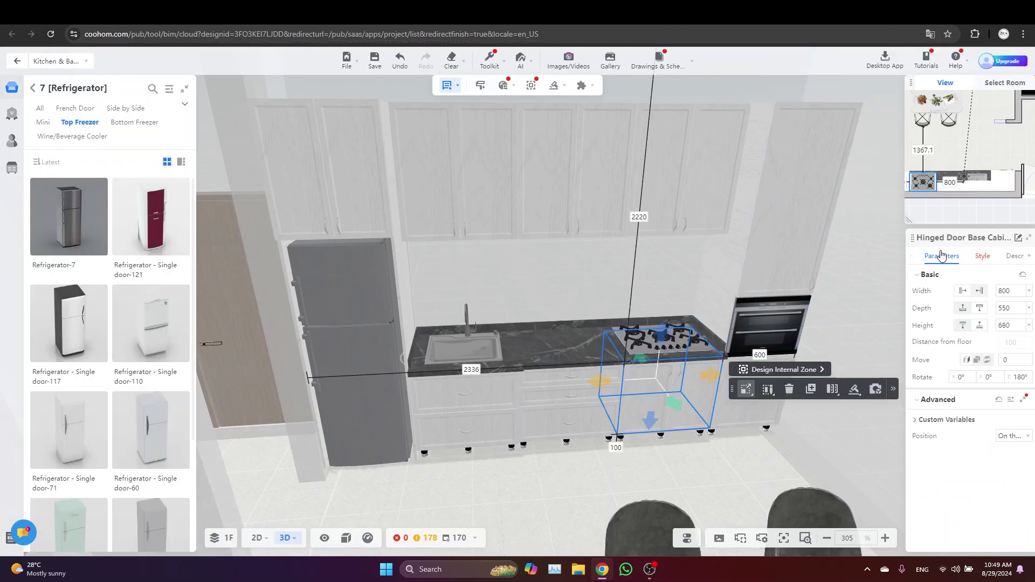
{"action": "left_click", "coordinate": [978, 258]}
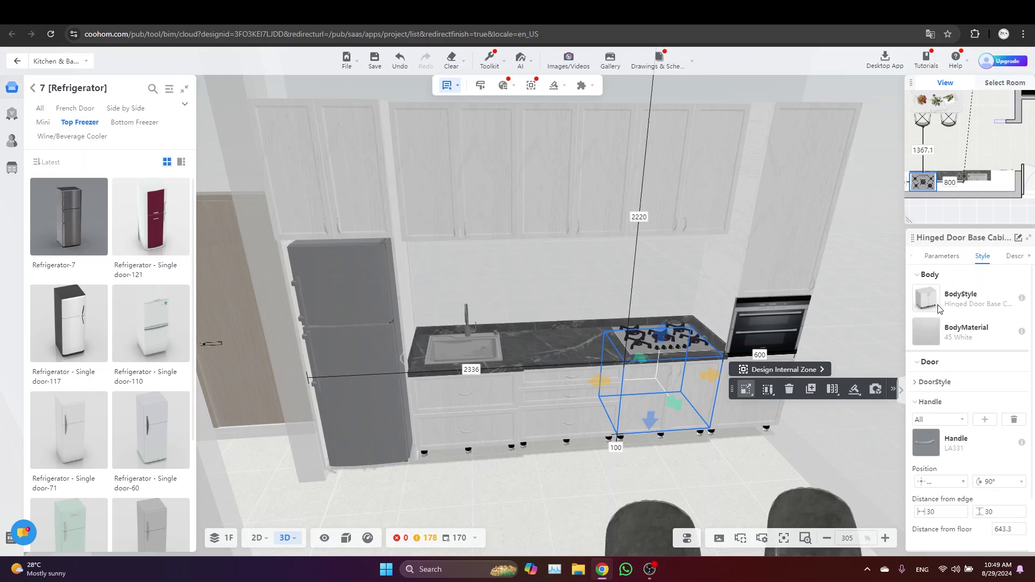
{"action": "left_click", "coordinate": [932, 382]}
{"action": "left_click", "coordinate": [926, 407]}
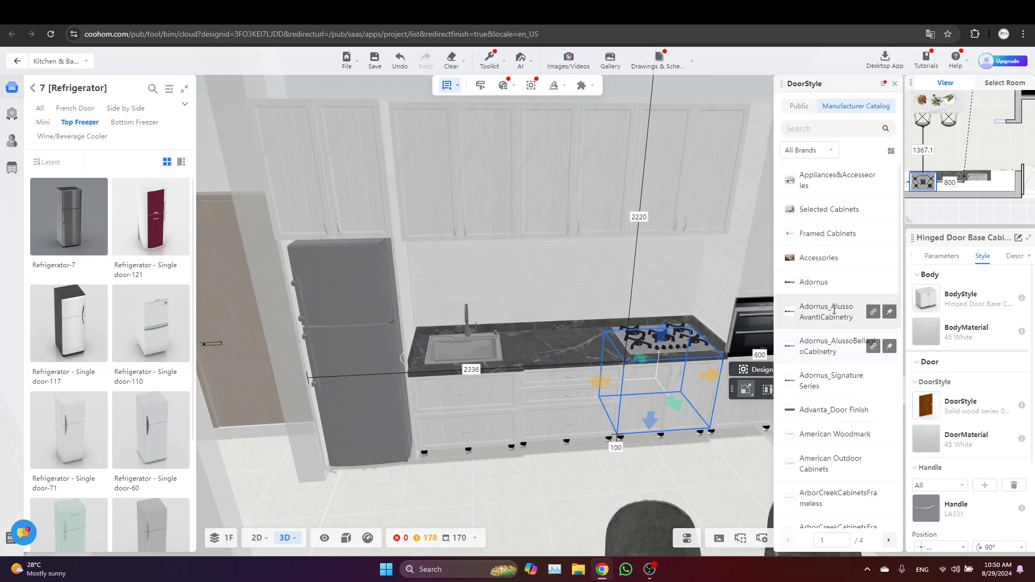
{"action": "left_click", "coordinate": [800, 108]}
{"action": "mouse_move", "coordinate": [833, 260]}
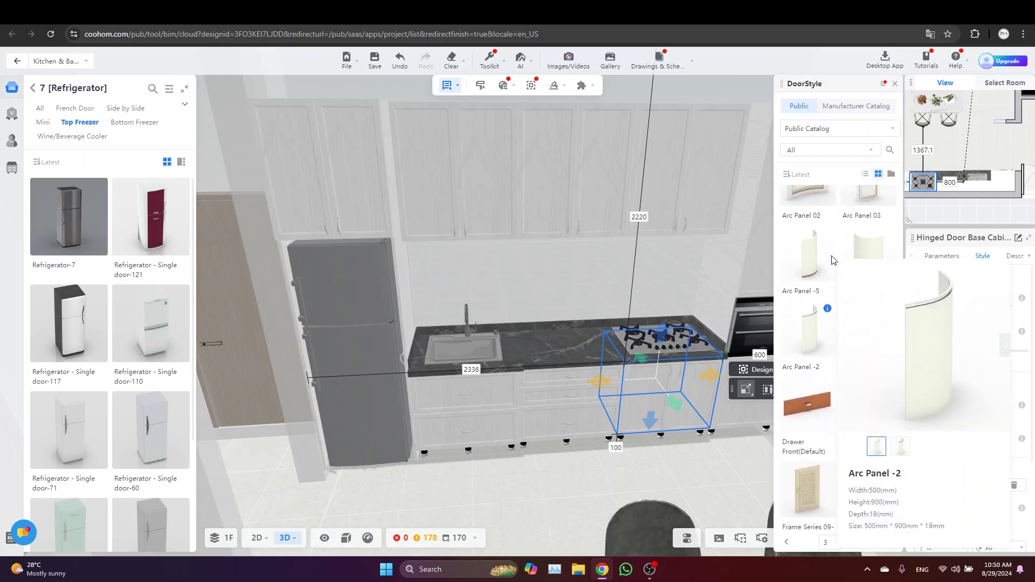
{"action": "scroll", "coordinate": [808, 334], "scroll_direction": "down", "scroll_amount": 5}
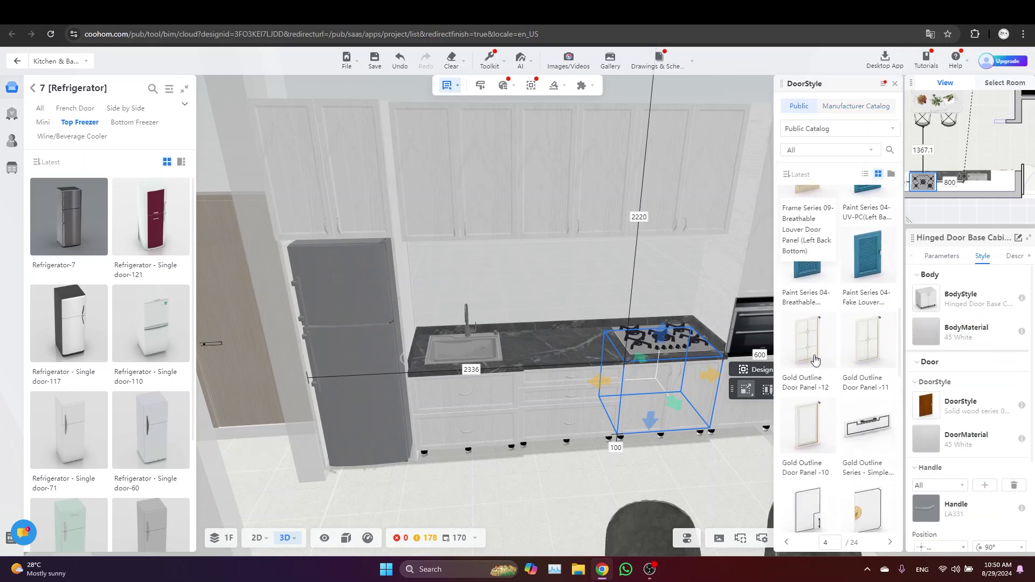
{"action": "scroll", "coordinate": [832, 363], "scroll_direction": "down", "scroll_amount": 5}
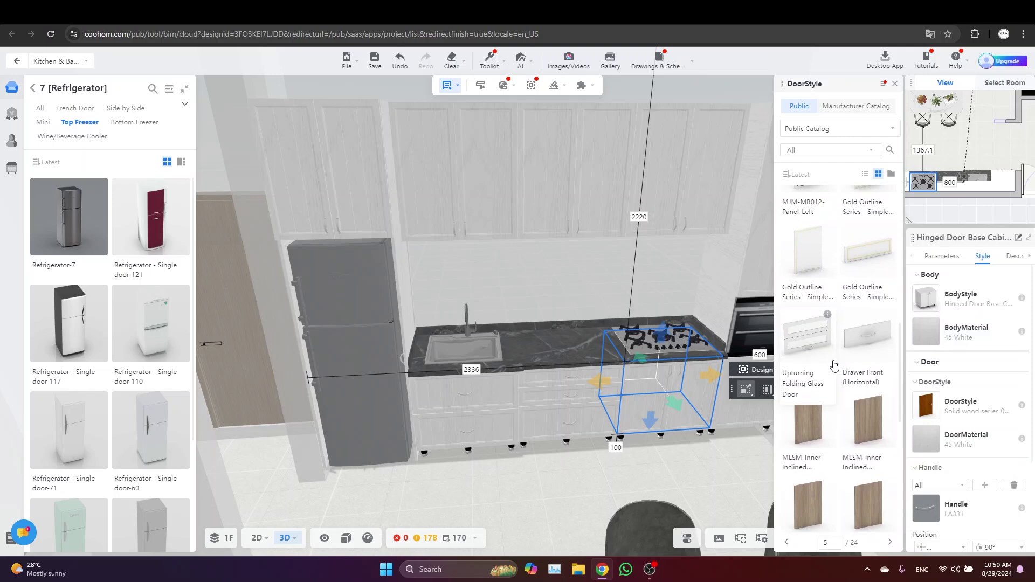
{"action": "left_click", "coordinate": [813, 429]}
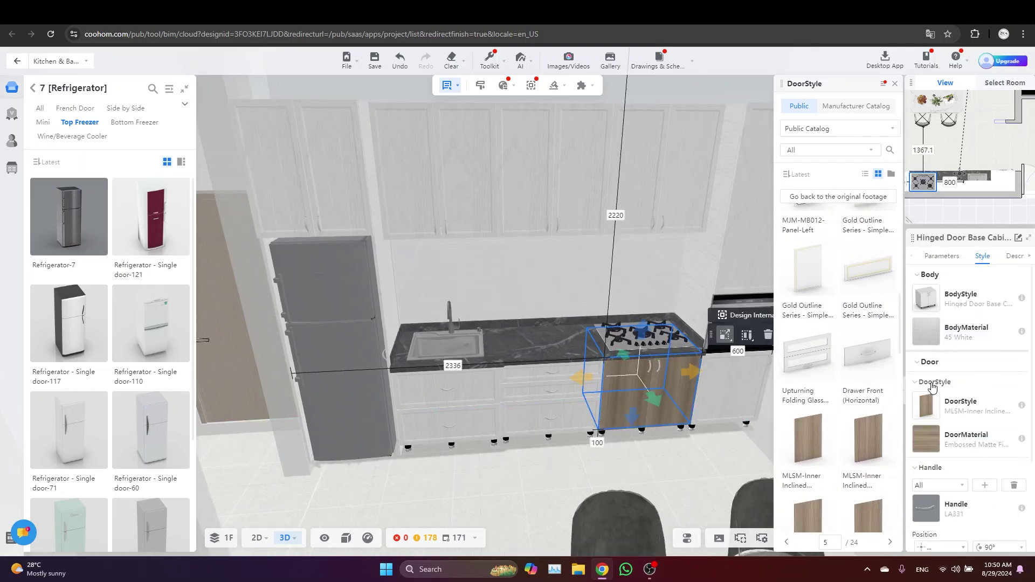
Remove the handles from the stove base cabinet's doors
{"action": "left_click", "coordinate": [930, 384]}
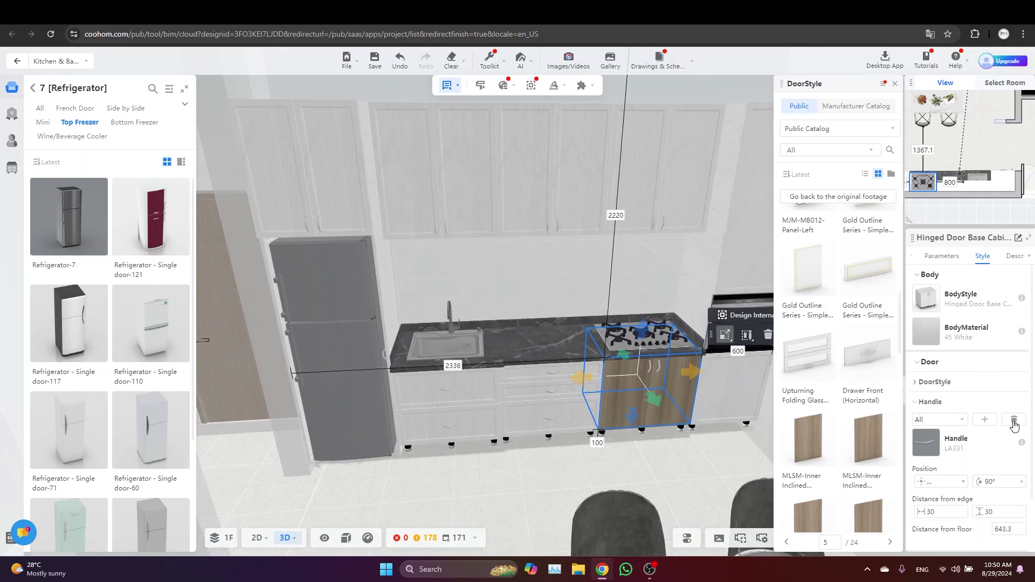
{"action": "left_click", "coordinate": [1013, 425]}
{"action": "right_click_drag", "start_coordinate": [658, 418], "coordinate": [723, 434]}
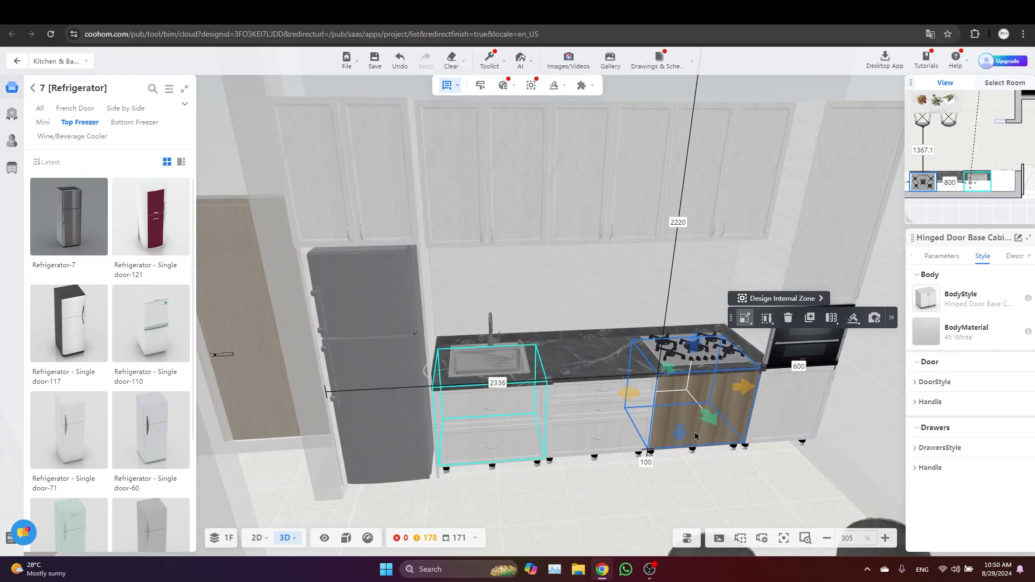
Use the Style brush to copy the stove cabinet's wood door style to the three-drawer cabinet and the tall oven cabinet's doors
{"action": "left_click", "coordinate": [490, 60]}
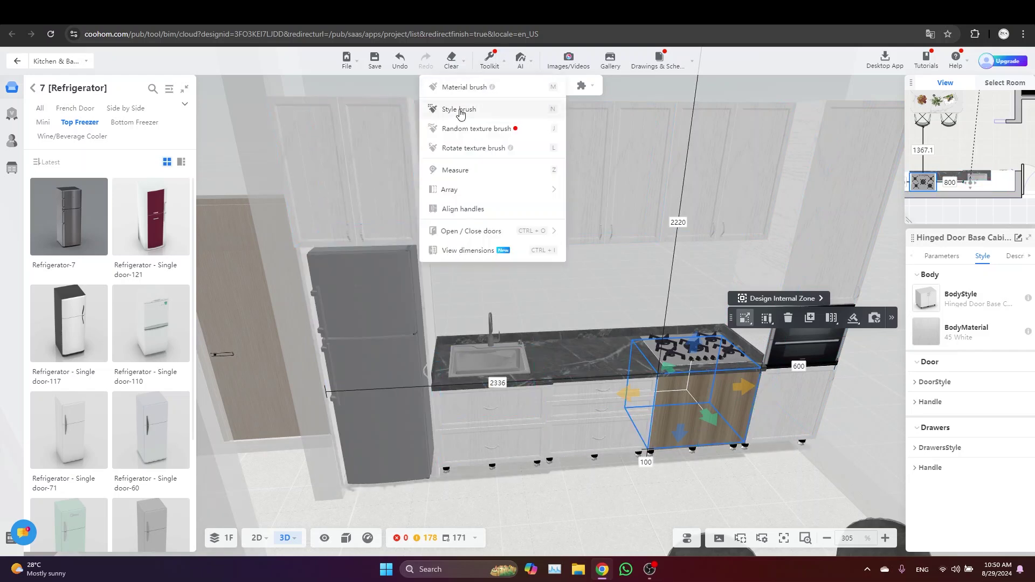
{"action": "left_click", "coordinate": [459, 110]}
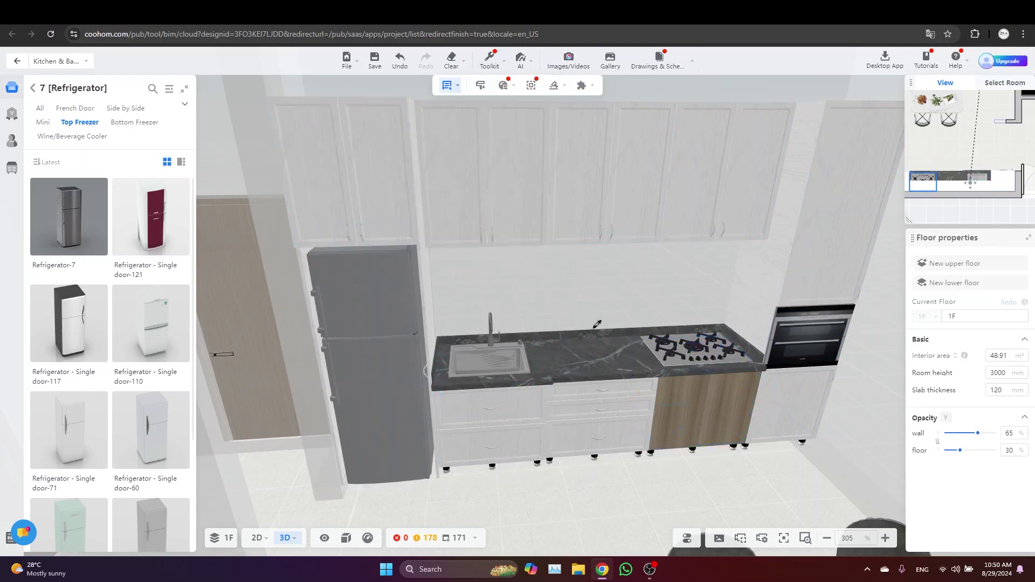
{"action": "left_click", "coordinate": [696, 394]}
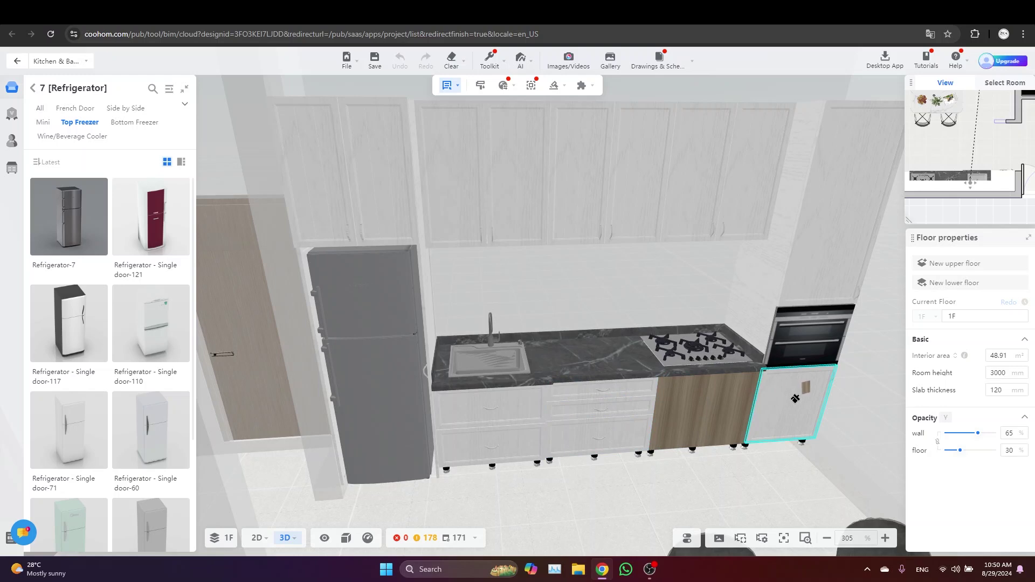
{"action": "left_click", "coordinate": [829, 271]}
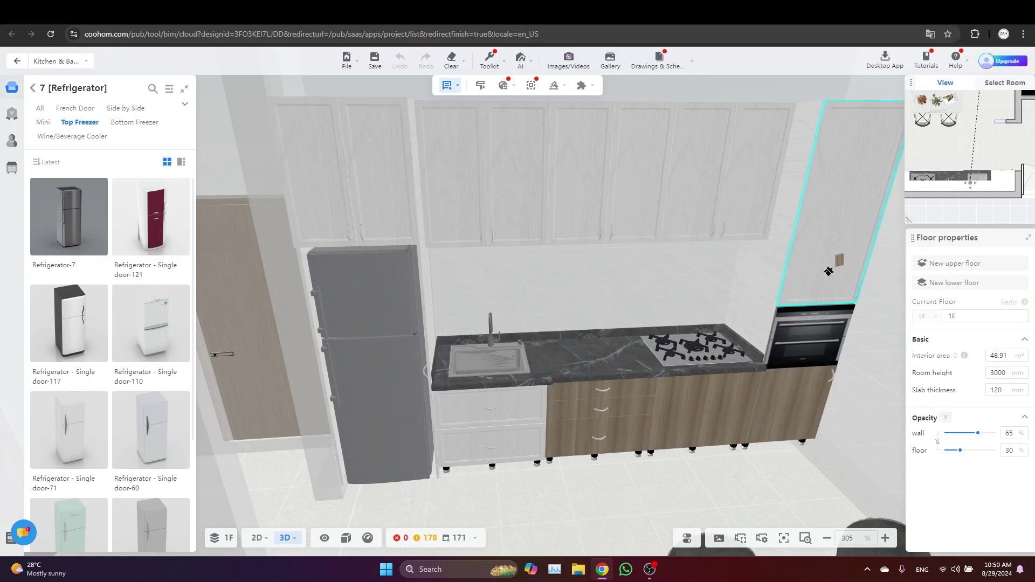
Apply the same wood style to the cabinet above the refrigerator, the sink cabinet's drawers and both refrigerator side panels
{"action": "left_click", "coordinate": [352, 201]}
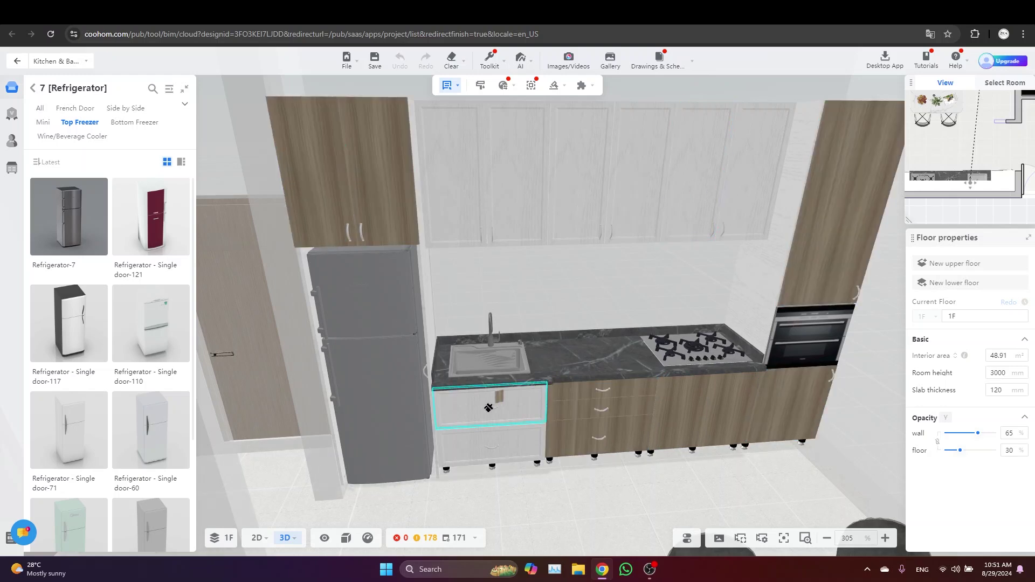
{"action": "left_click", "coordinate": [488, 426]}
{"action": "left_click", "coordinate": [431, 348]}
{"action": "left_click", "coordinate": [327, 381]}
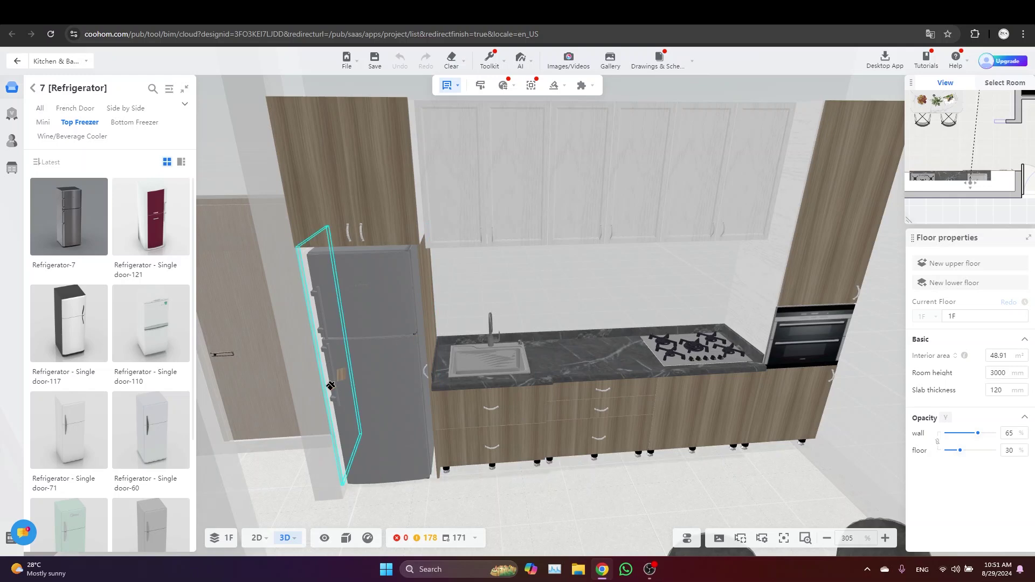
{"action": "middle_click_drag", "start_coordinate": [610, 453], "coordinate": [625, 458]}
{"action": "scroll", "coordinate": [624, 458], "scroll_direction": "down", "scroll_amount": 1}
Use the Material brush to apply the wood finish to the bodies of the tall oven cabinet and the cabinet above the refrigerator
{"action": "left_click", "coordinate": [489, 64]}
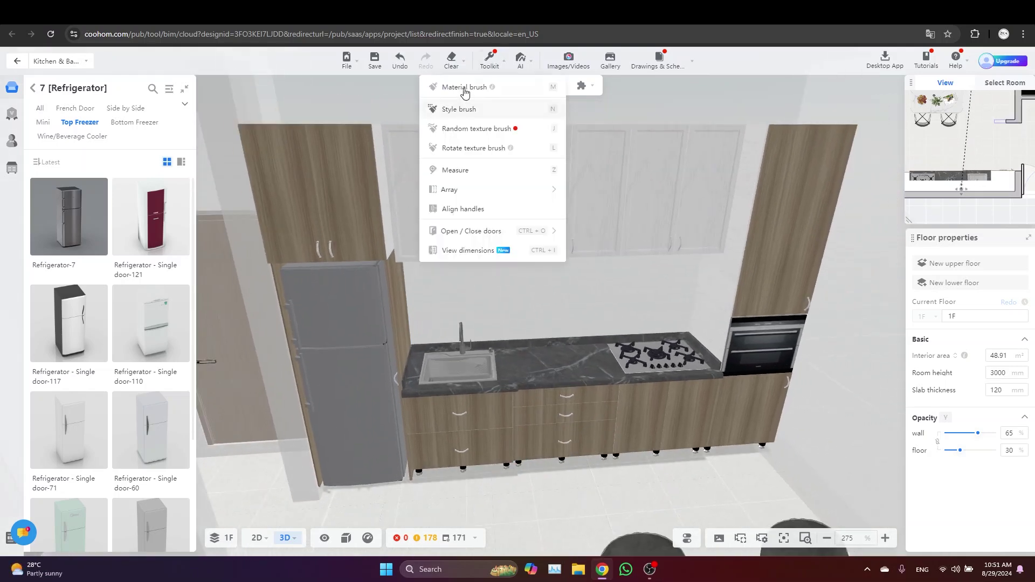
{"action": "left_click", "coordinate": [465, 89]}
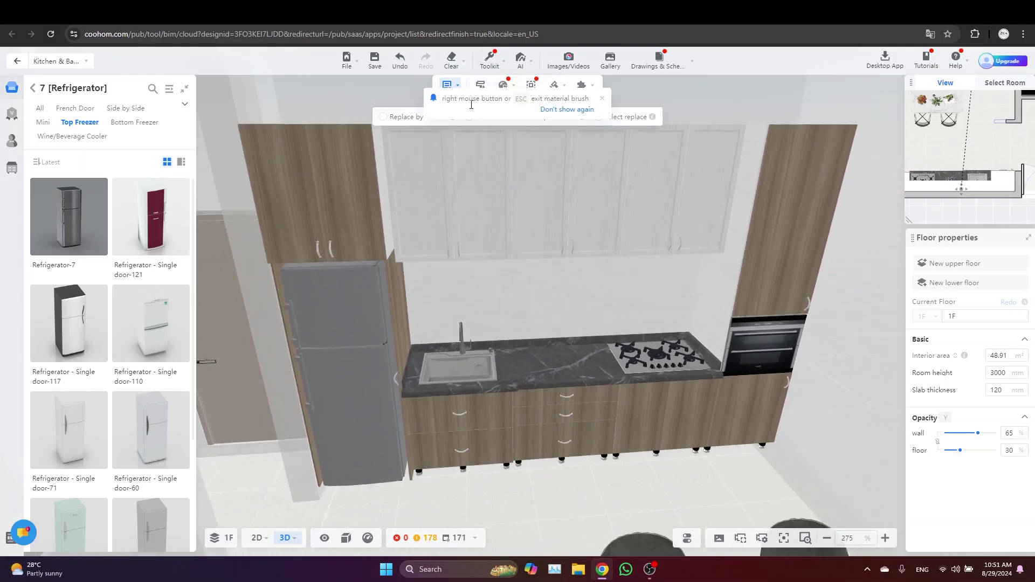
{"action": "left_click", "coordinate": [730, 370]}
{"action": "left_click", "coordinate": [711, 298]}
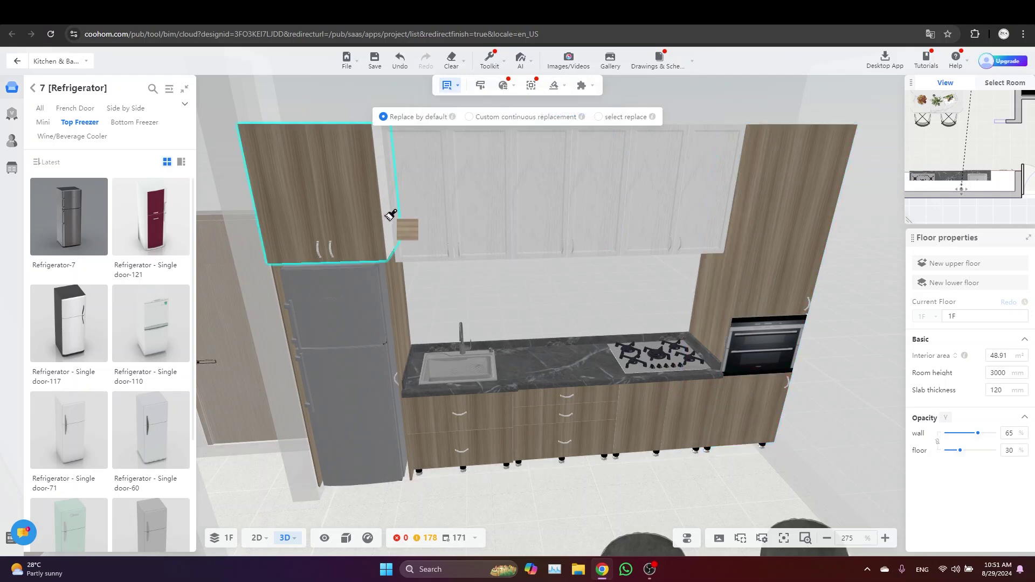
{"action": "left_click", "coordinate": [387, 219]}
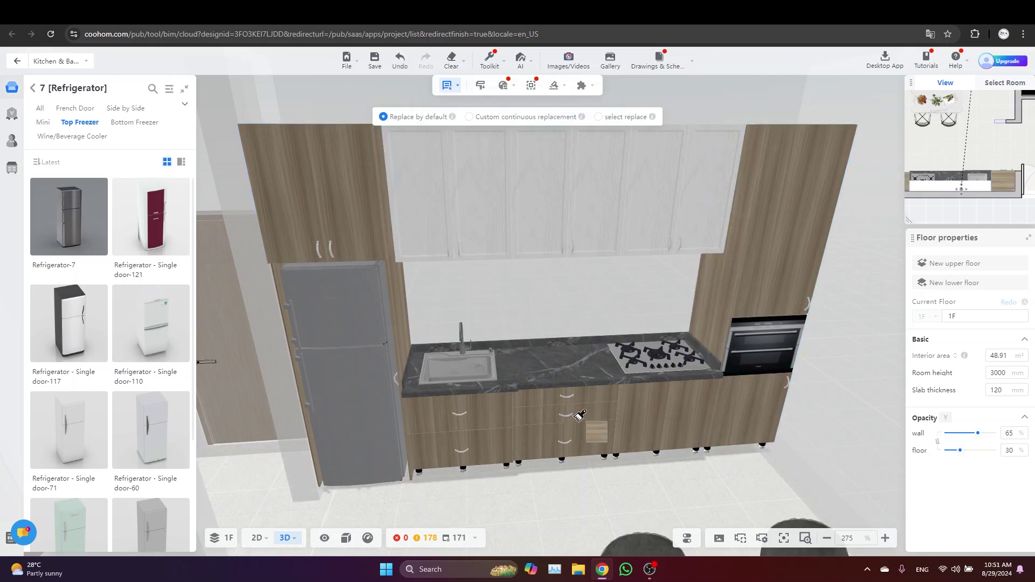
{"action": "mouse_move", "coordinate": [594, 423]}
{"action": "right_mouse_down"}
{"action": "mouse_move", "coordinate": [609, 425]}
{"action": "mouse_move", "coordinate": [593, 458]}
{"action": "right_mouse_up"}
{"action": "key", "text": "Escape"}
Change the door style of the wall cabinet above the stove to ZENOVA from the public catalog
{"action": "left_click", "coordinate": [688, 194]}
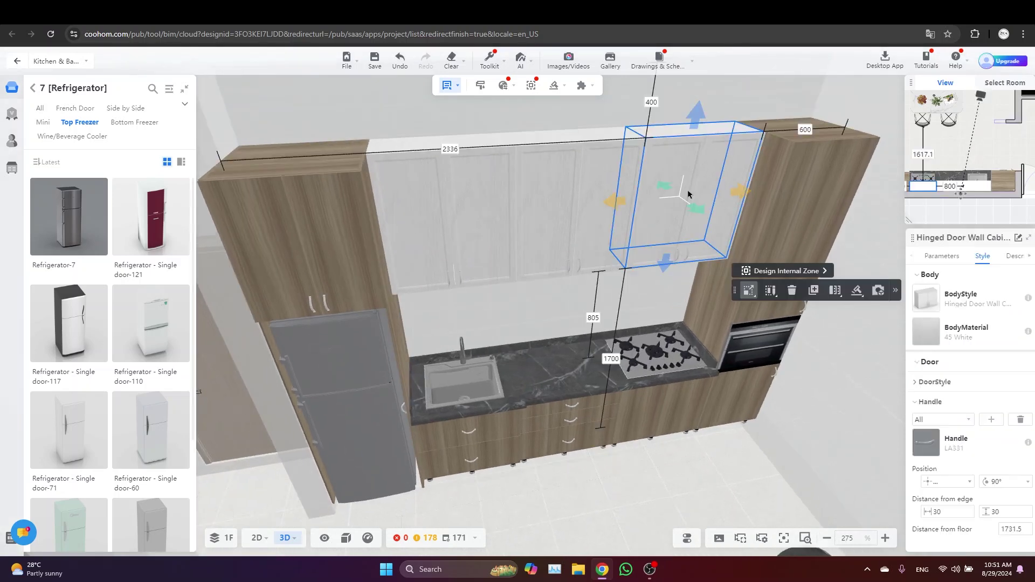
{"action": "left_click", "coordinate": [932, 382]}
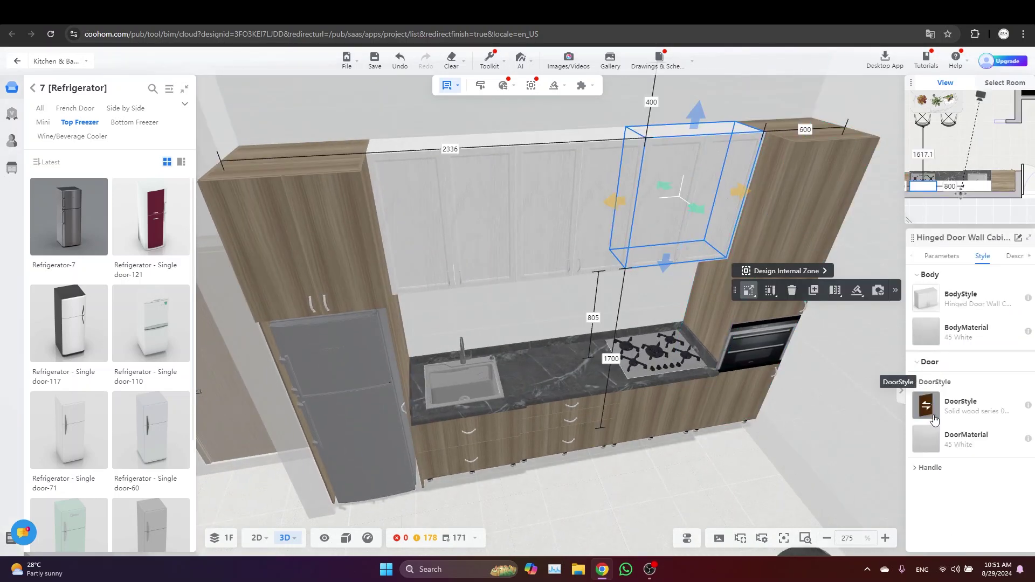
{"action": "left_click", "coordinate": [926, 409]}
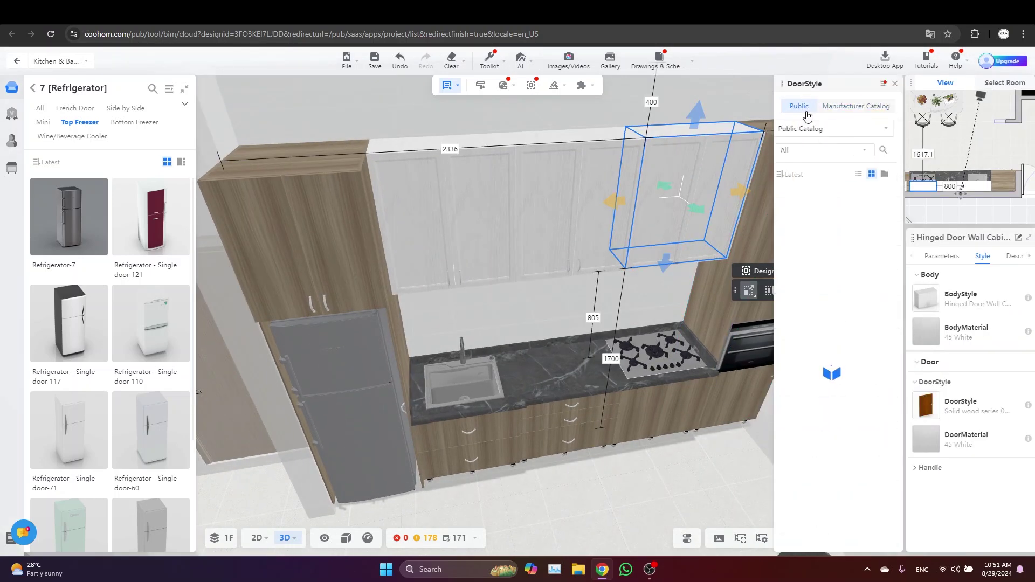
{"action": "left_click", "coordinate": [749, 290]}
{"action": "scroll", "coordinate": [848, 338], "scroll_direction": "down", "scroll_amount": 10}
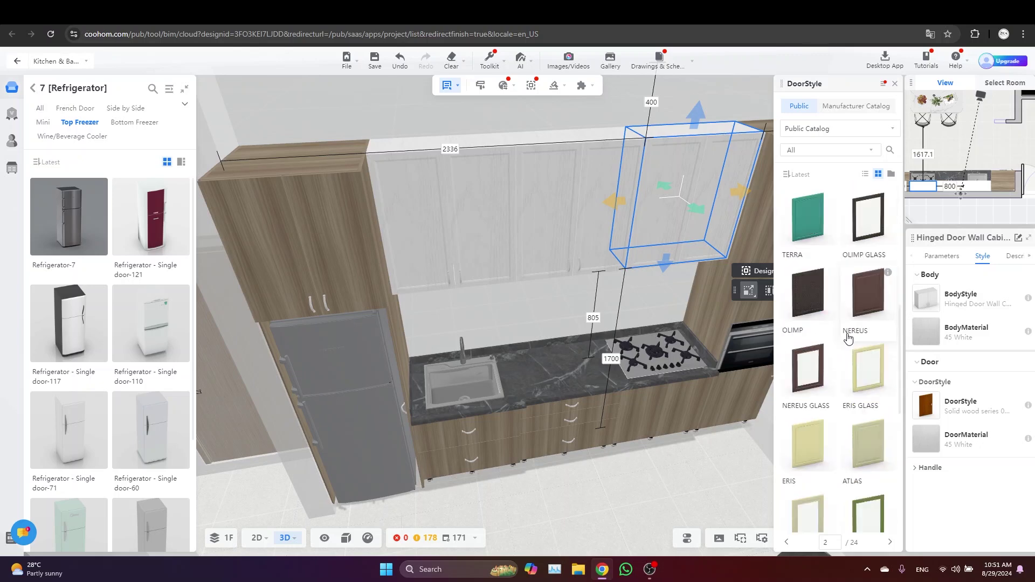
{"action": "scroll", "coordinate": [848, 338], "scroll_direction": "down", "scroll_amount": 15}
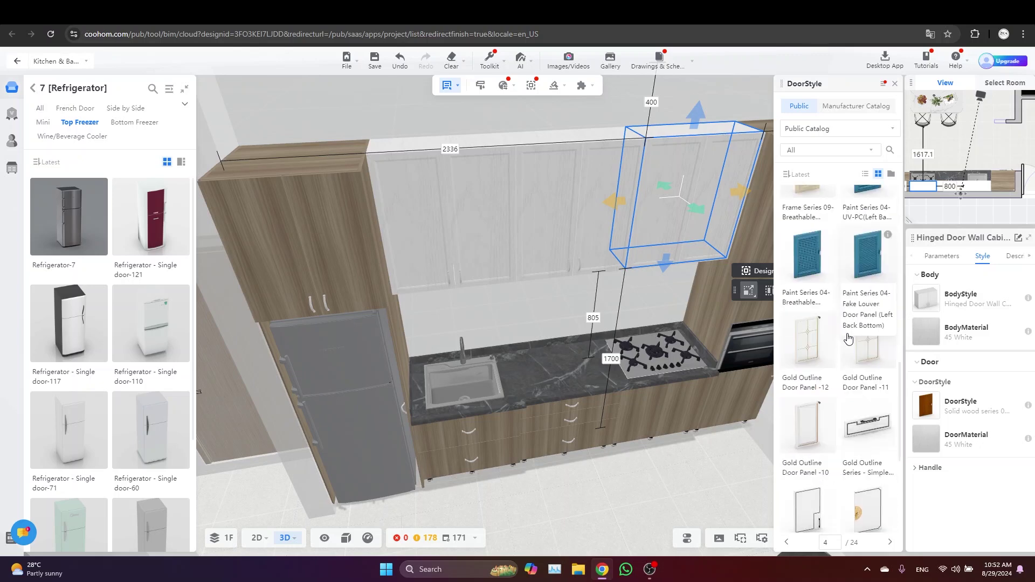
{"action": "scroll", "coordinate": [848, 338], "scroll_direction": "up", "scroll_amount": 20}
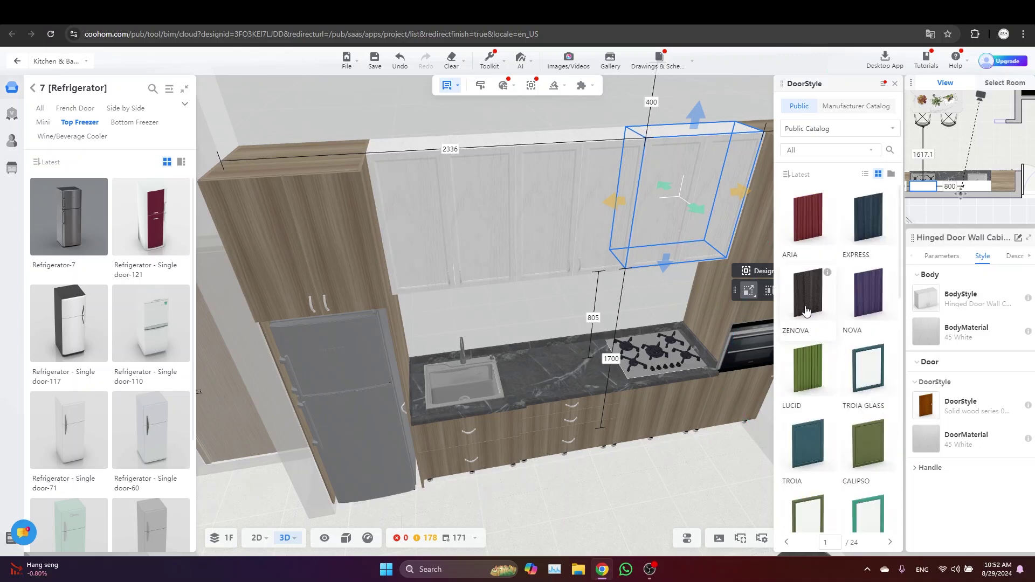
{"action": "left_click", "coordinate": [809, 312]}
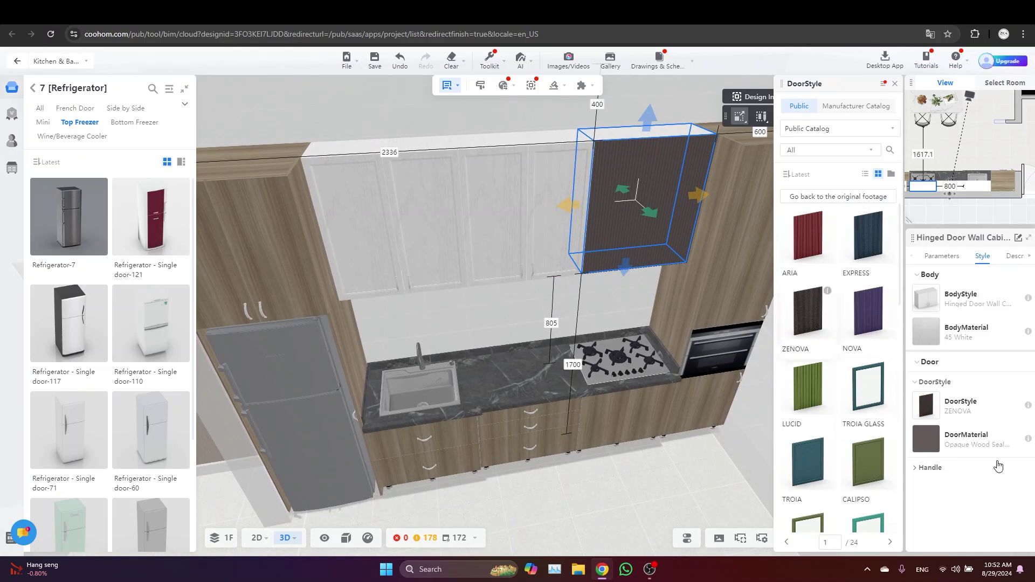
Use the Material brush to copy the ZENOVA doors' dark material to the wall cabinets' bodies and the remaining wall cabinet doors
{"action": "mouse_move", "coordinate": [490, 61]}
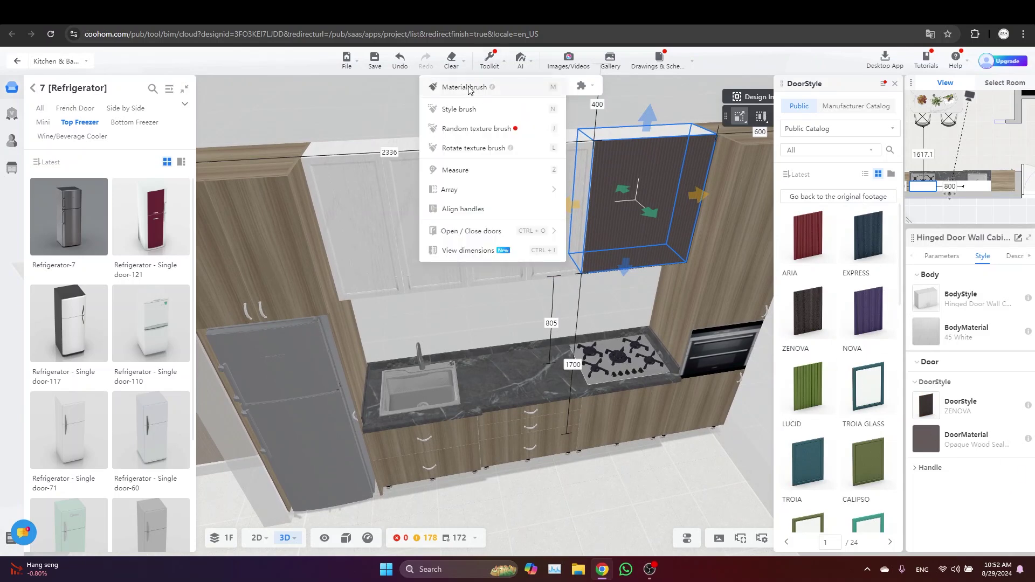
{"action": "left_click", "coordinate": [465, 88]}
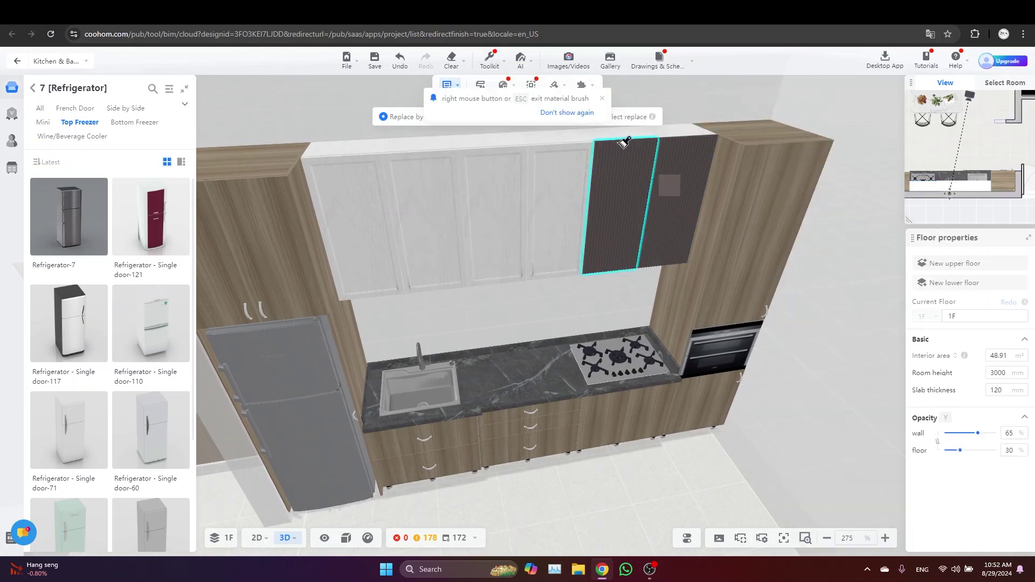
{"action": "left_click", "coordinate": [619, 135]}
{"action": "left_click", "coordinate": [544, 135]}
{"action": "left_click", "coordinate": [422, 140]}
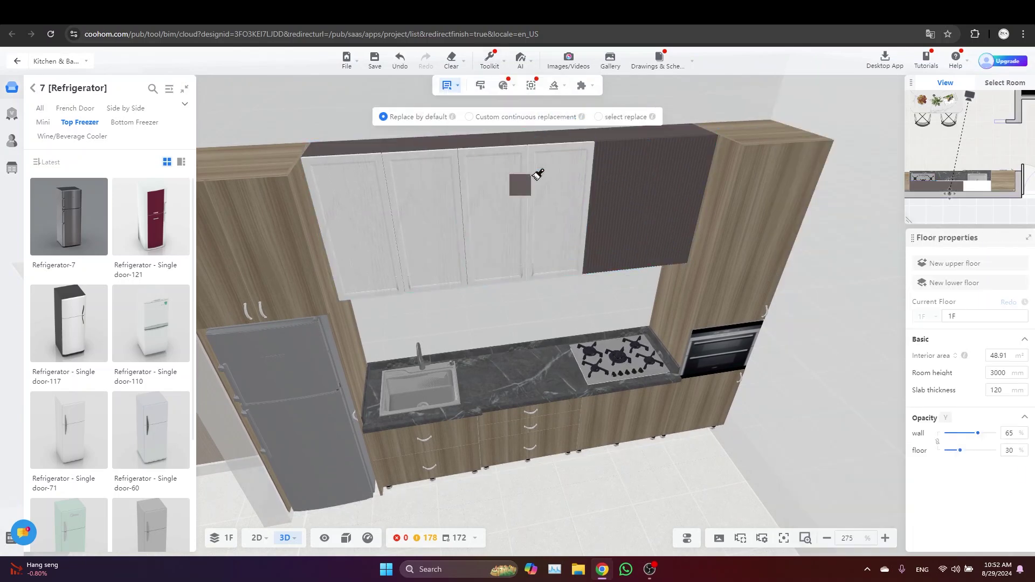
{"action": "left_click", "coordinate": [401, 201]}
{"action": "left_click", "coordinate": [495, 198]}
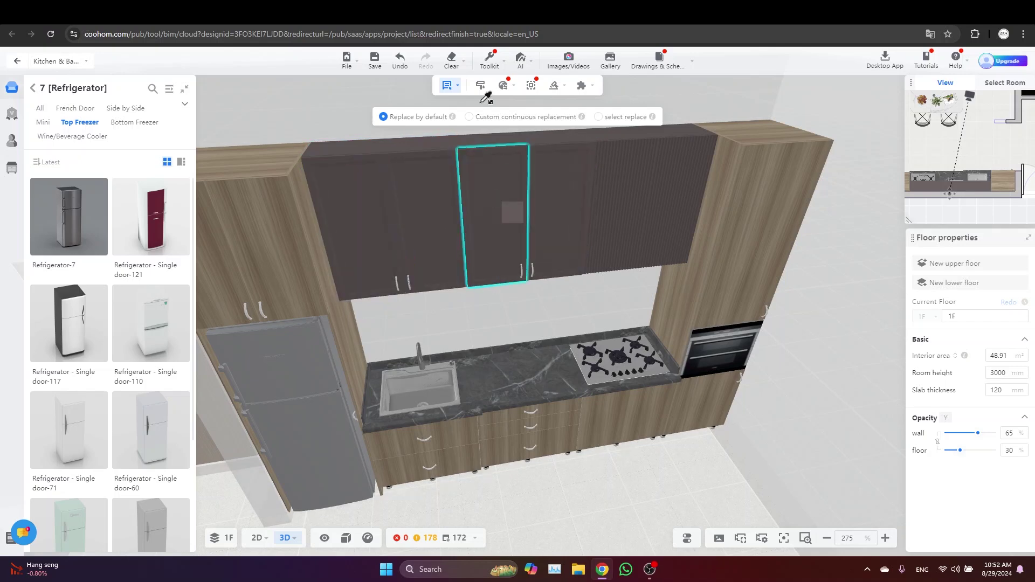
Use the Style brush to copy the ribbed ZENOVA door style to the other two wall cabinets' doors
{"action": "left_click", "coordinate": [489, 63]}
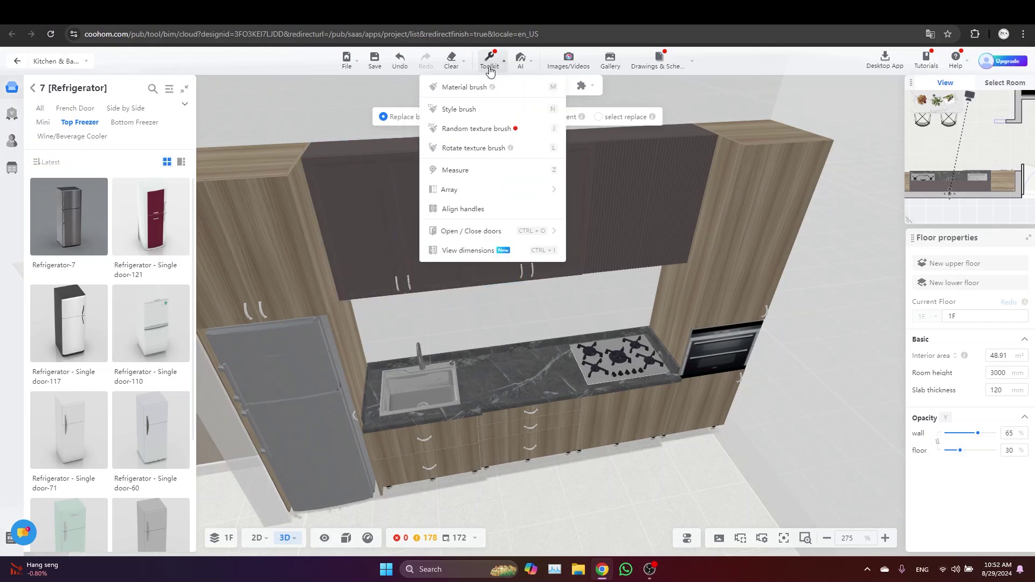
{"action": "left_click", "coordinate": [476, 110]}
{"action": "left_click", "coordinate": [652, 185]}
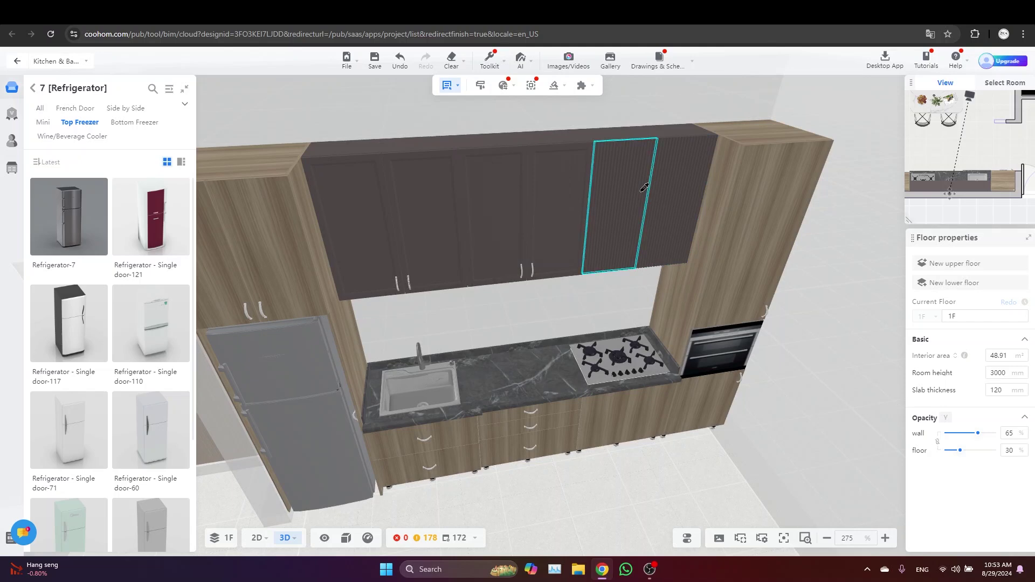
{"action": "left_click", "coordinate": [488, 203]}
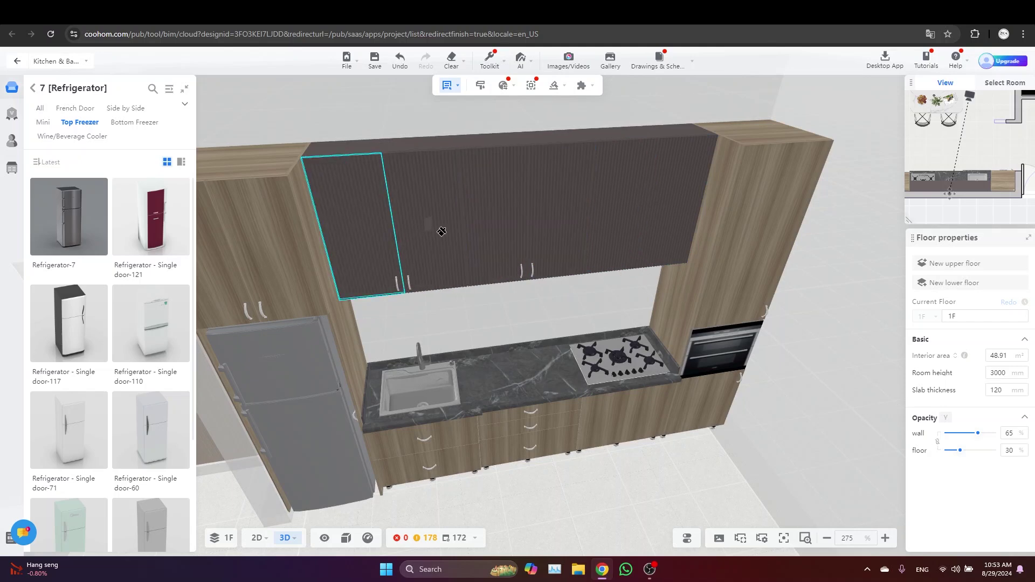
Remove the door handles from the middle wall cabinet, the wall cabinet above the sink and the cabinet above the refrigerator
{"action": "middle_click_drag", "start_coordinate": [442, 231], "coordinate": [555, 215]}
{"action": "left_click", "coordinate": [625, 230]}
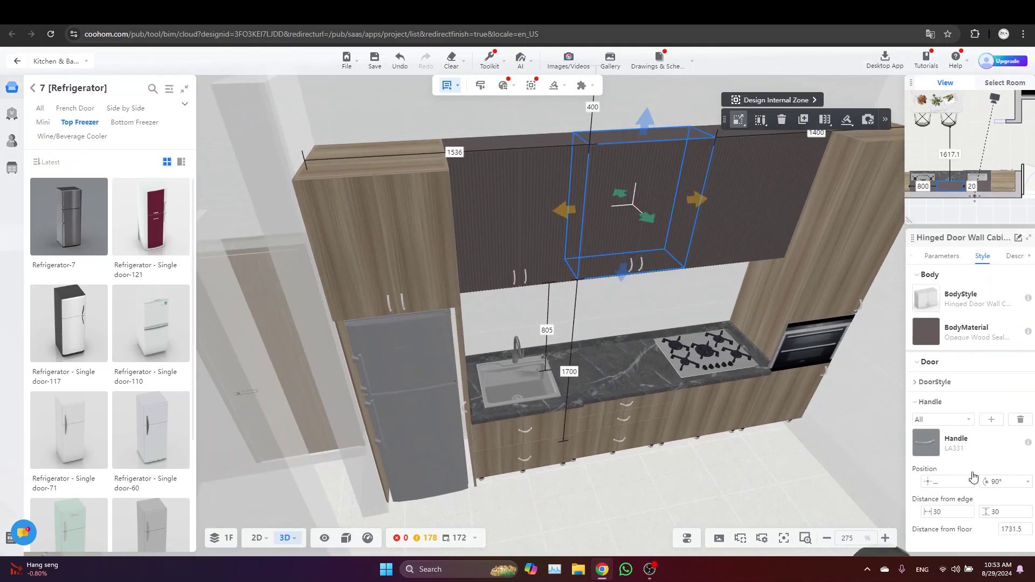
{"action": "left_click", "coordinate": [1022, 421]}
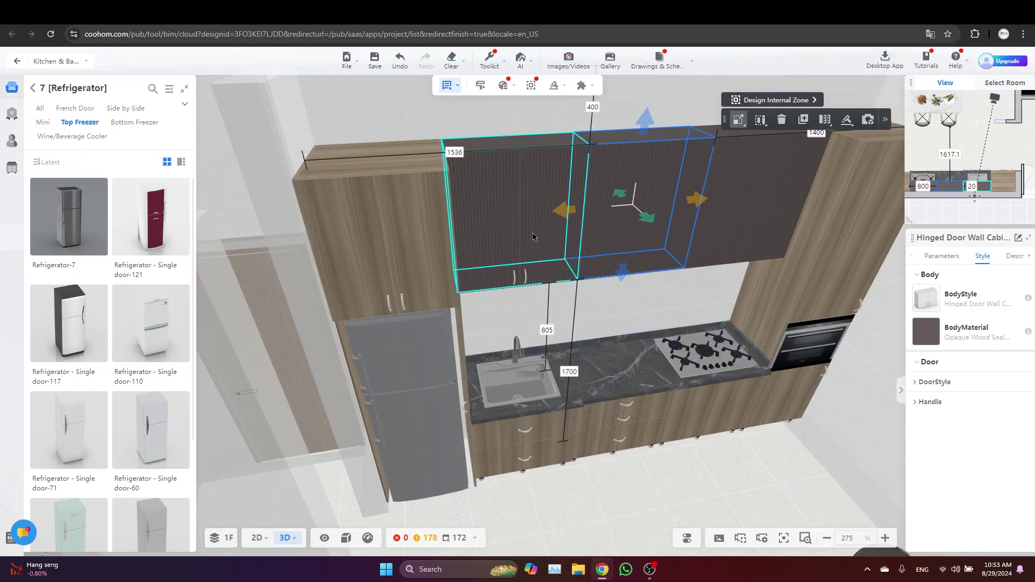
{"action": "left_click", "coordinate": [415, 278]}
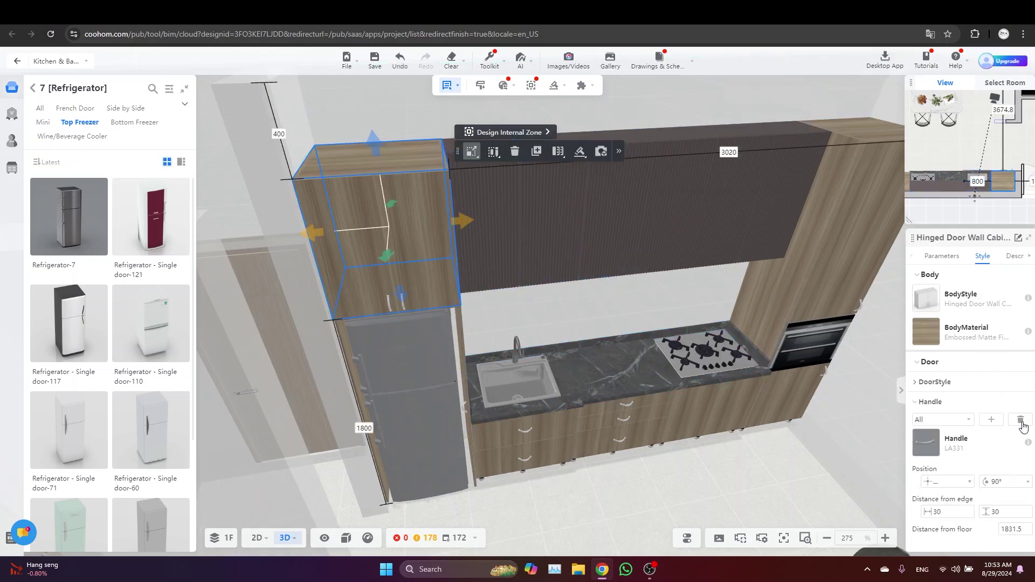
{"action": "left_click", "coordinate": [1021, 422]}
Change the sink cabinet's drawer handles to Modern Style Pull -83 from the public catalog
{"action": "left_click", "coordinate": [543, 439]}
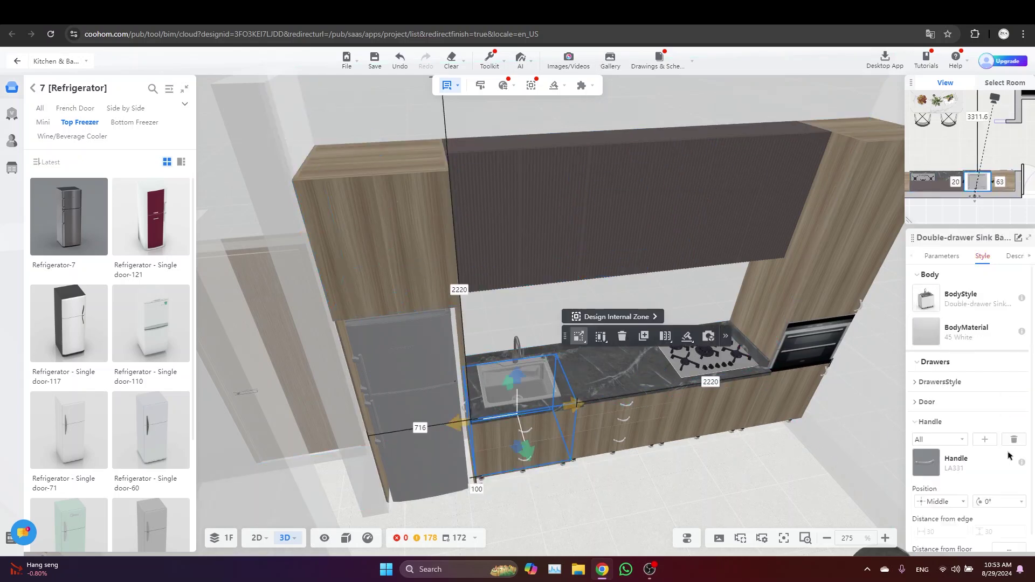
{"action": "left_click", "coordinate": [928, 466]}
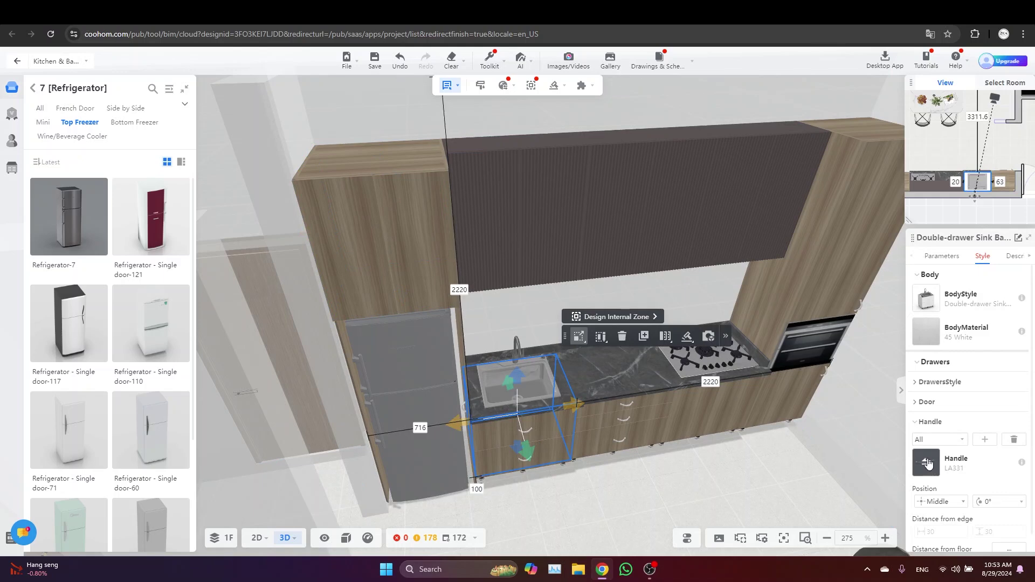
{"action": "left_click", "coordinate": [800, 106]}
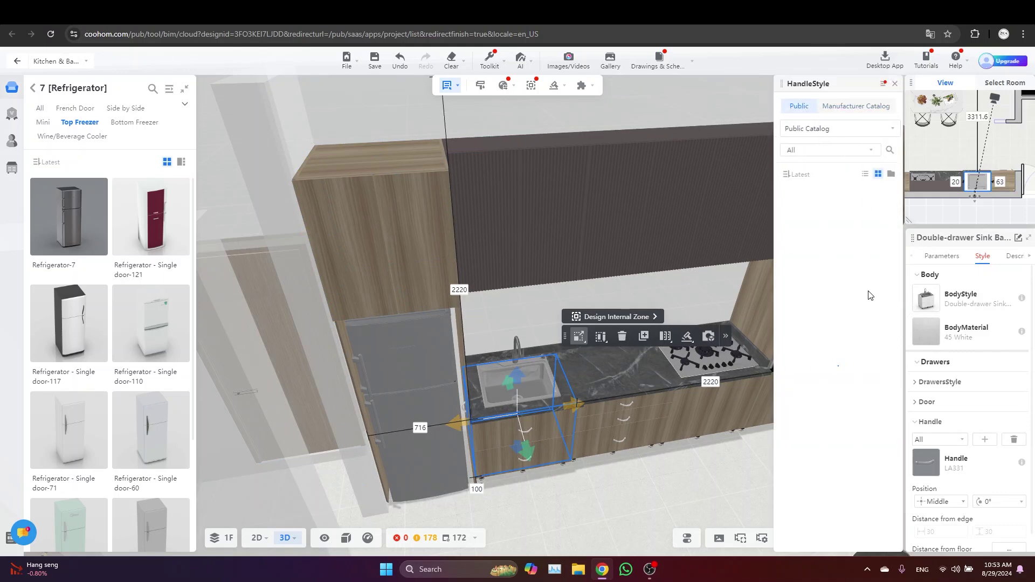
{"action": "scroll", "coordinate": [863, 408], "scroll_direction": "down", "scroll_amount": 5}
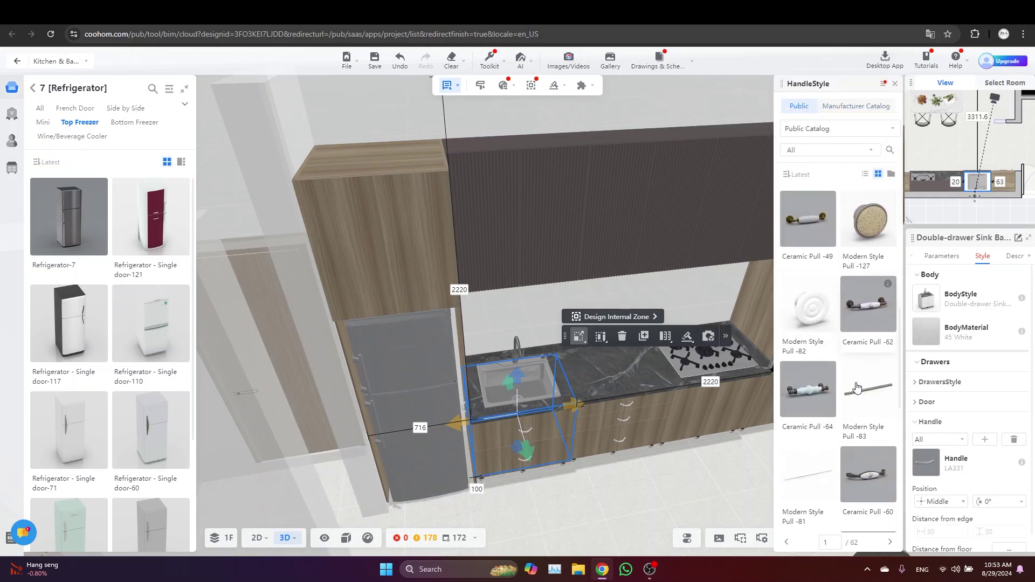
{"action": "left_click", "coordinate": [561, 463]}
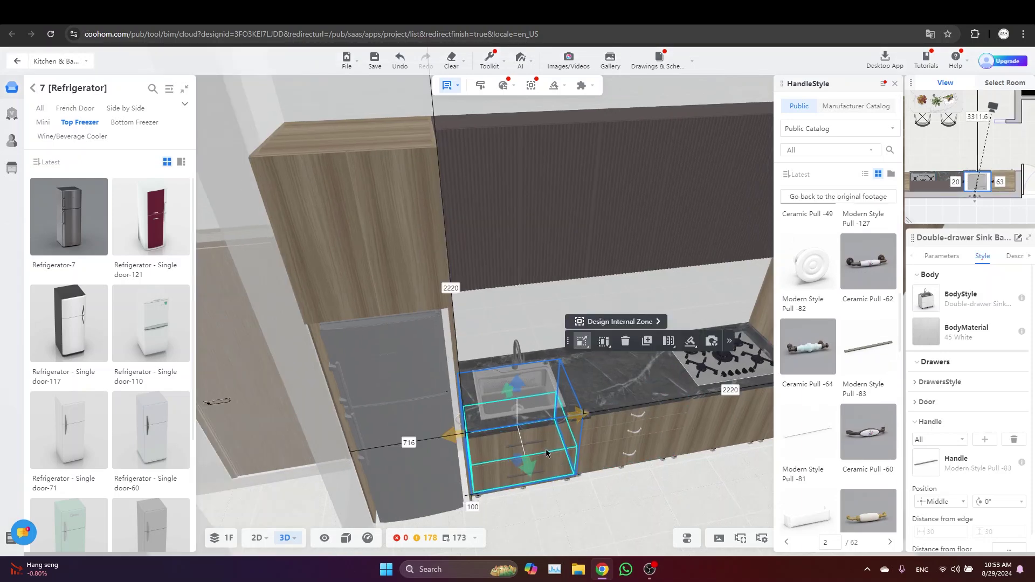
{"action": "left_click_drag", "start_coordinate": [546, 453], "coordinate": [554, 427]}
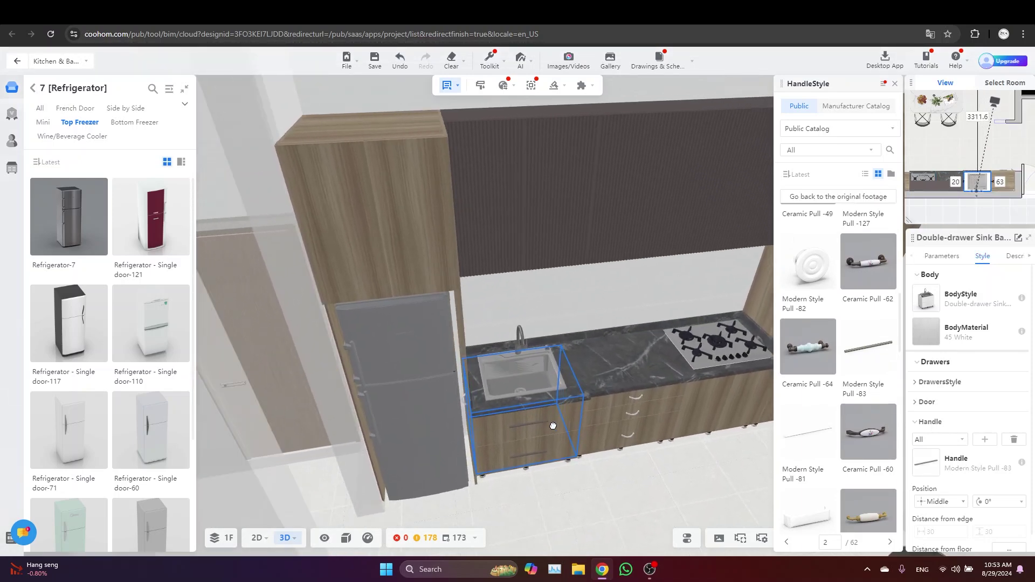
Remove the drawer handles from the sink cabinet and the three-drawer base cabinet
{"action": "left_click", "coordinate": [1015, 440]}
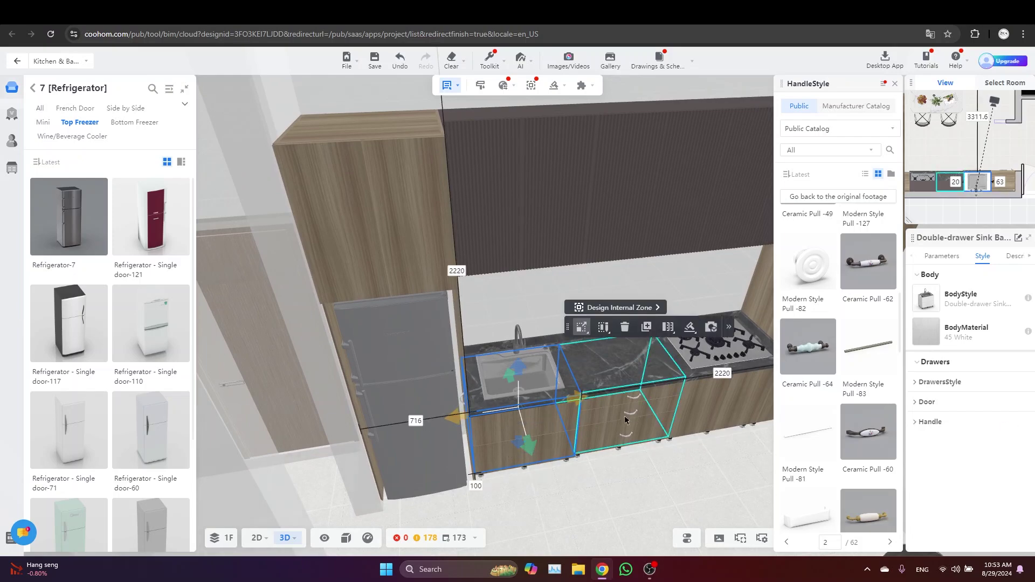
{"action": "left_click", "coordinate": [625, 419]}
{"action": "scroll", "coordinate": [620, 434], "scroll_direction": "down", "scroll_amount": 3}
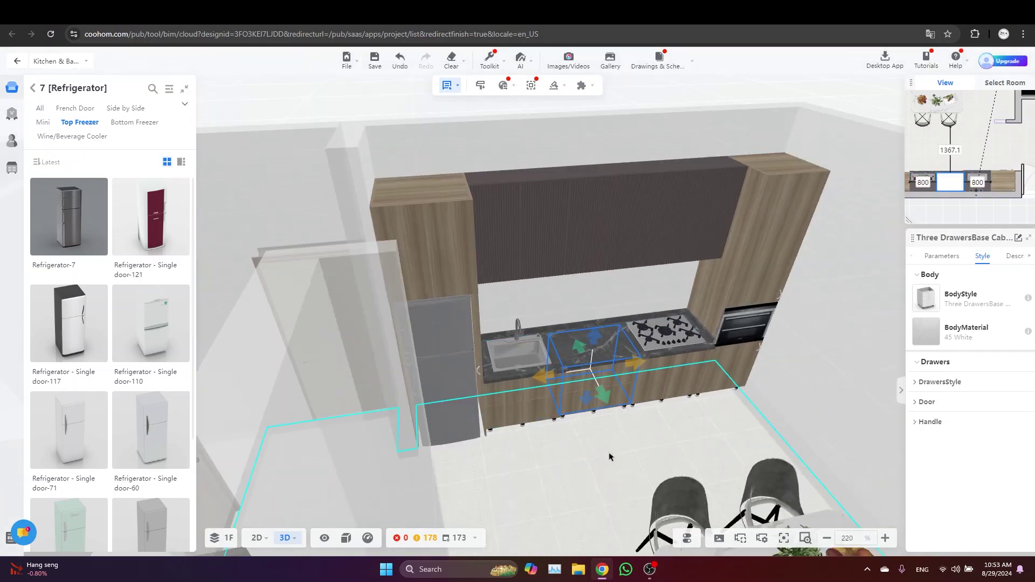
Start generating a toekick molding and select the stove, three-drawer and sink base cabinets plus the tall oven cabinet as its targets
{"action": "mouse_move", "coordinate": [609, 457]}
{"action": "left_mouse_down"}
{"action": "mouse_move", "coordinate": [525, 441]}
{"action": "mouse_move", "coordinate": [612, 449]}
{"action": "left_mouse_up"}
{"action": "scroll", "coordinate": [612, 448], "scroll_direction": "up", "scroll_amount": 3}
{"action": "mouse_move", "coordinate": [556, 87]}
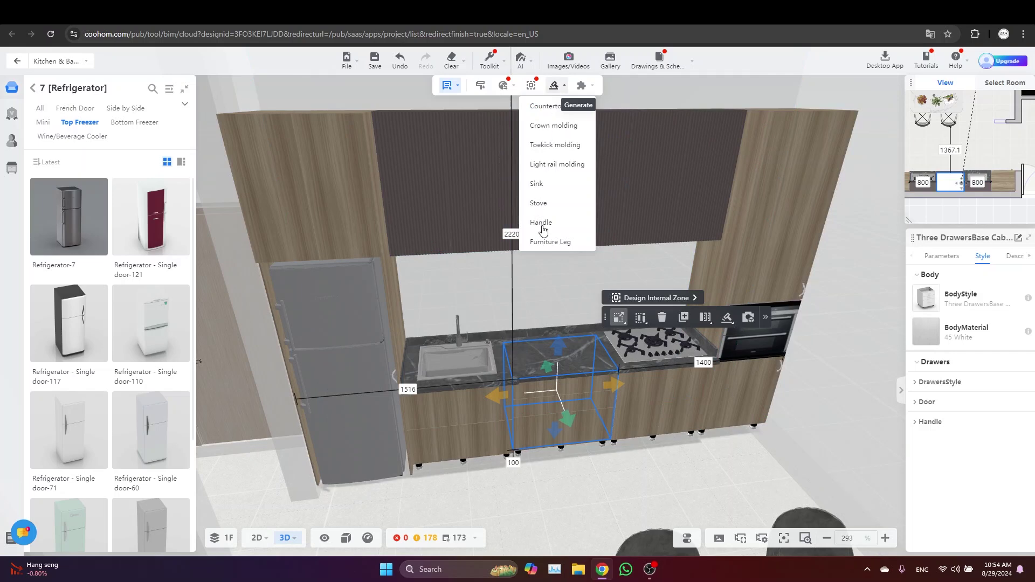
{"action": "left_click", "coordinate": [551, 148]}
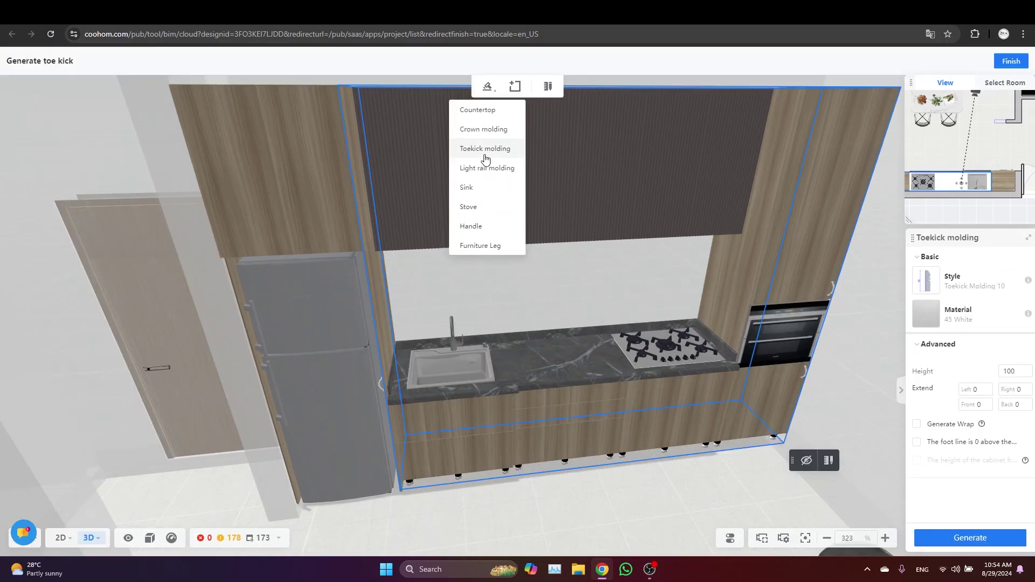
{"action": "left_click", "coordinate": [690, 436]}
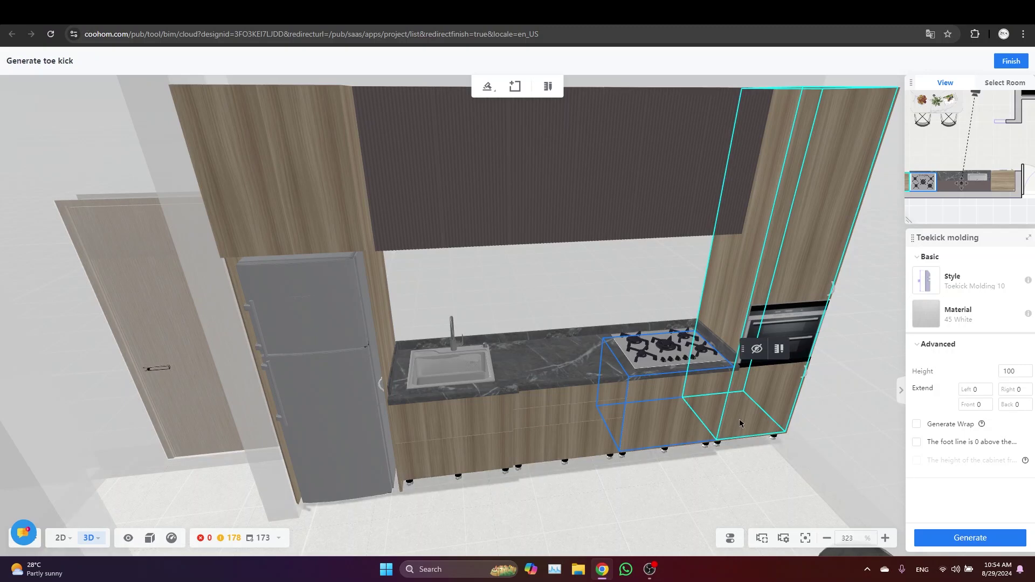
{"action": "left_click", "coordinate": [740, 423]}
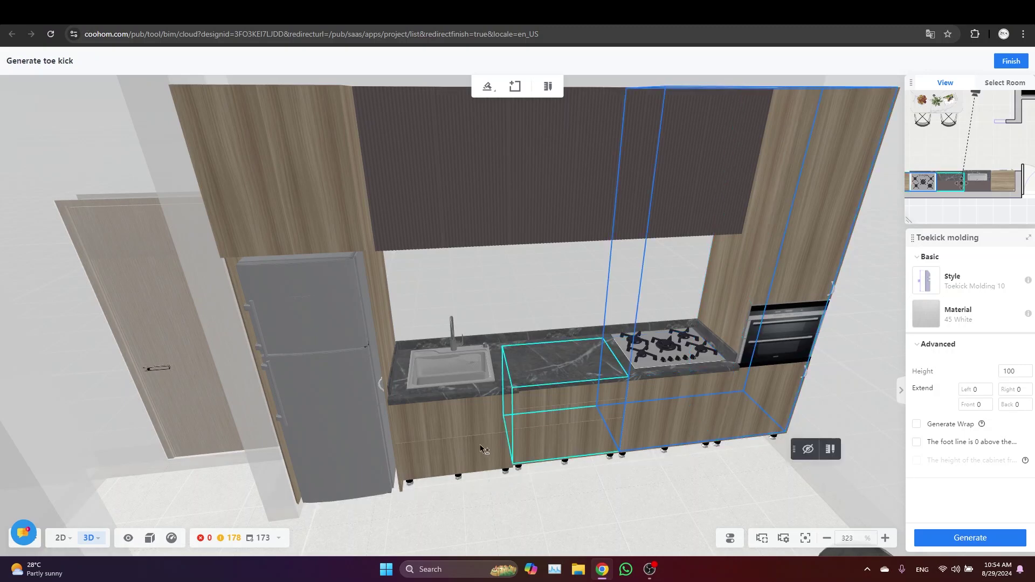
{"action": "left_click", "coordinate": [483, 449]}
Set the toekick molding's style to Toe Base 10-G from the public catalog
{"action": "left_click", "coordinate": [917, 281]}
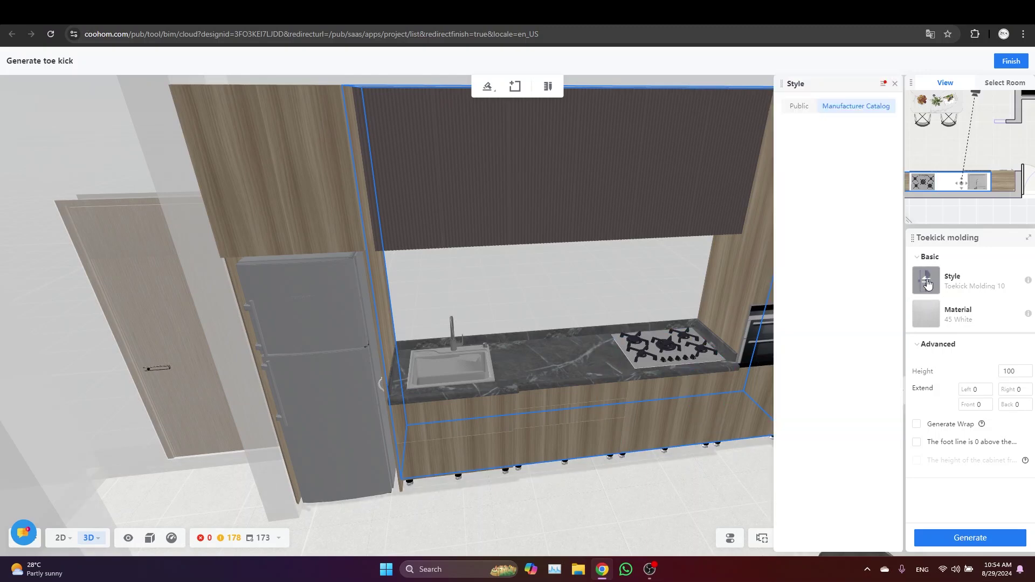
{"action": "left_click", "coordinate": [799, 106]}
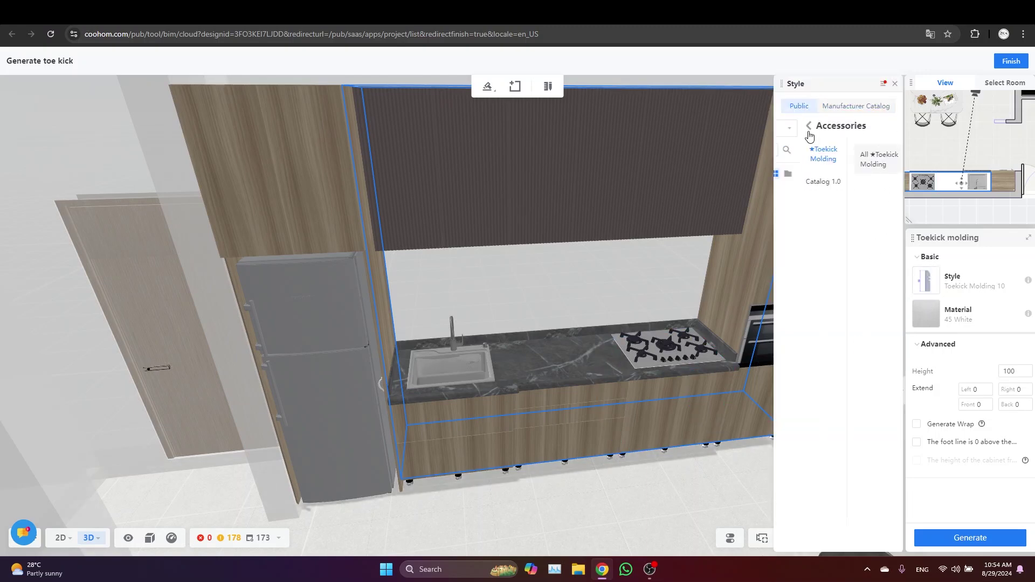
{"action": "scroll", "coordinate": [826, 303], "scroll_direction": "down", "scroll_amount": 10}
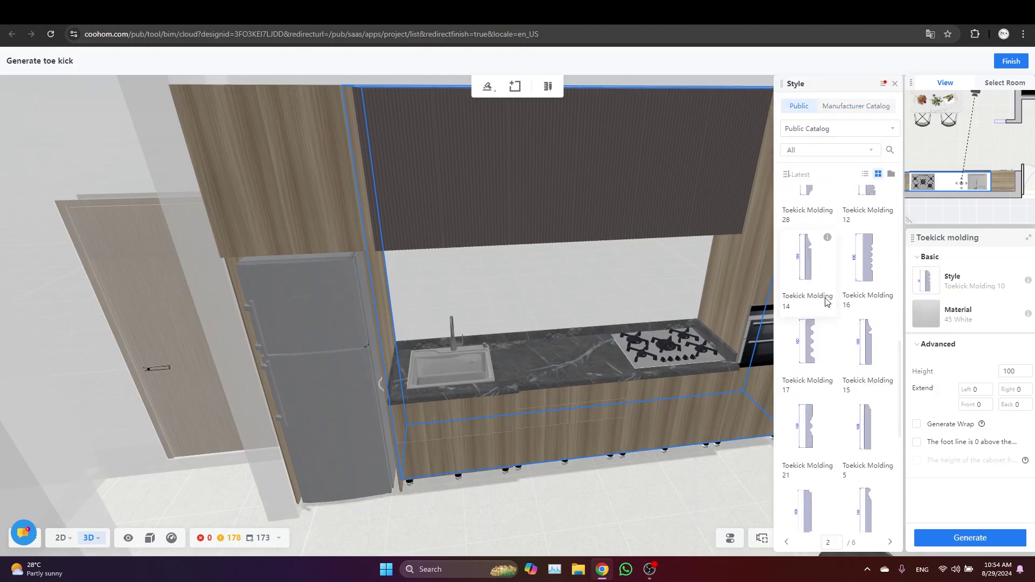
{"action": "scroll", "coordinate": [827, 303], "scroll_direction": "down", "scroll_amount": 10}
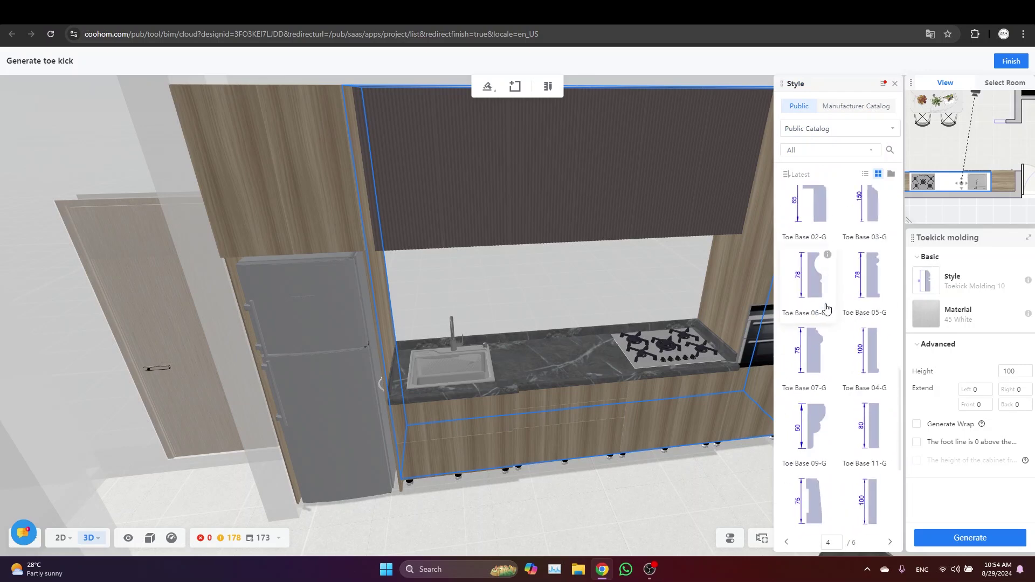
{"action": "scroll", "coordinate": [827, 311], "scroll_direction": "up", "scroll_amount": 1}
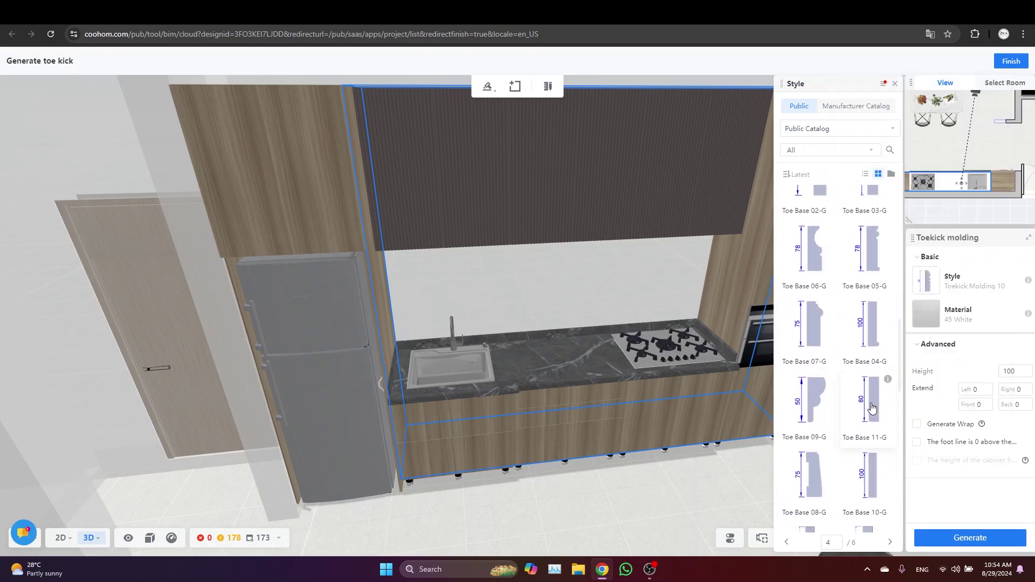
{"action": "left_click", "coordinate": [864, 482]}
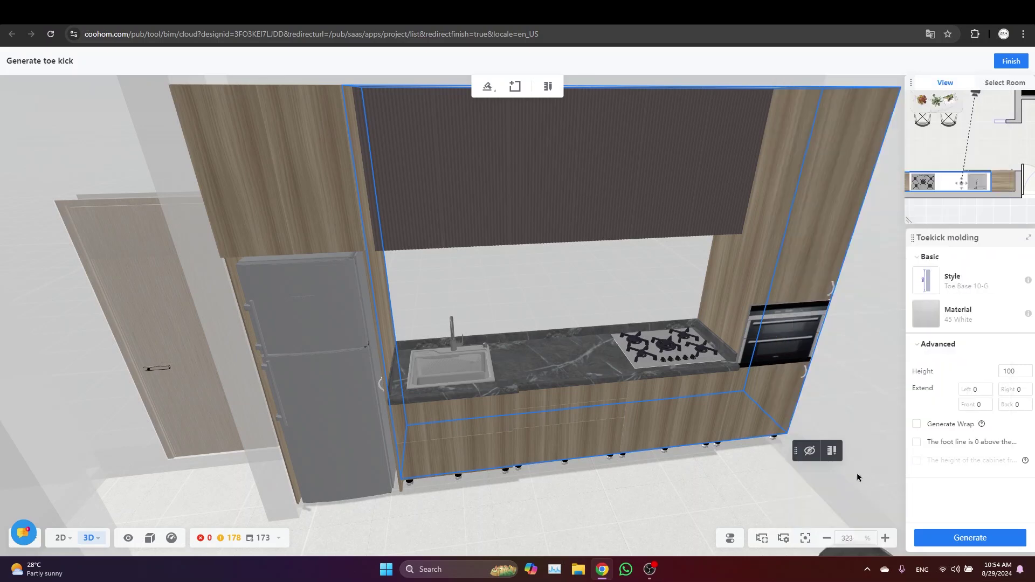
Set the toekick molding's material to Black Steel from the public catalog and generate it along the selected cabinets
{"action": "left_click", "coordinate": [928, 315]}
{"action": "left_click", "coordinate": [803, 107]}
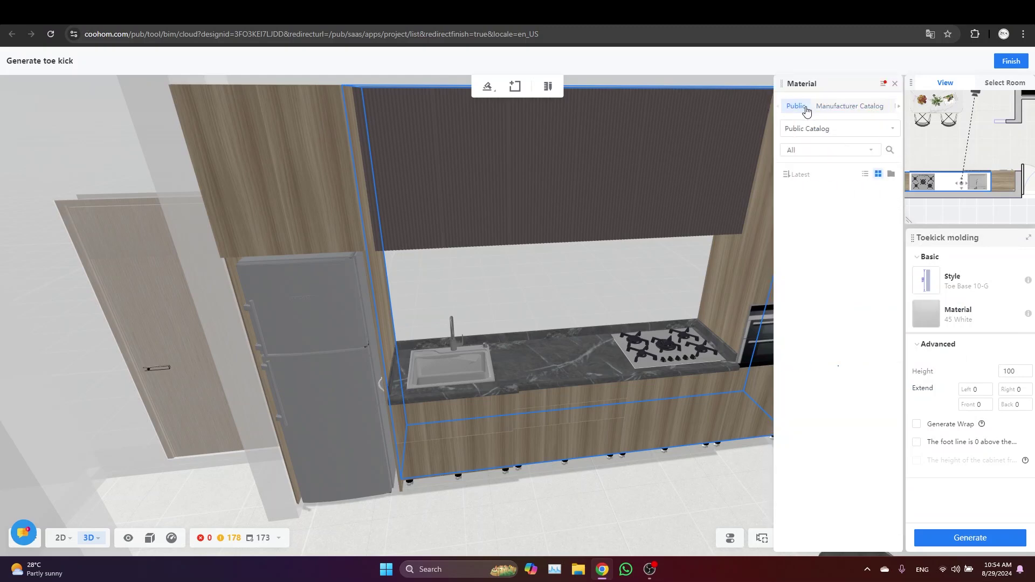
{"action": "scroll", "coordinate": [821, 321], "scroll_direction": "down", "scroll_amount": 10}
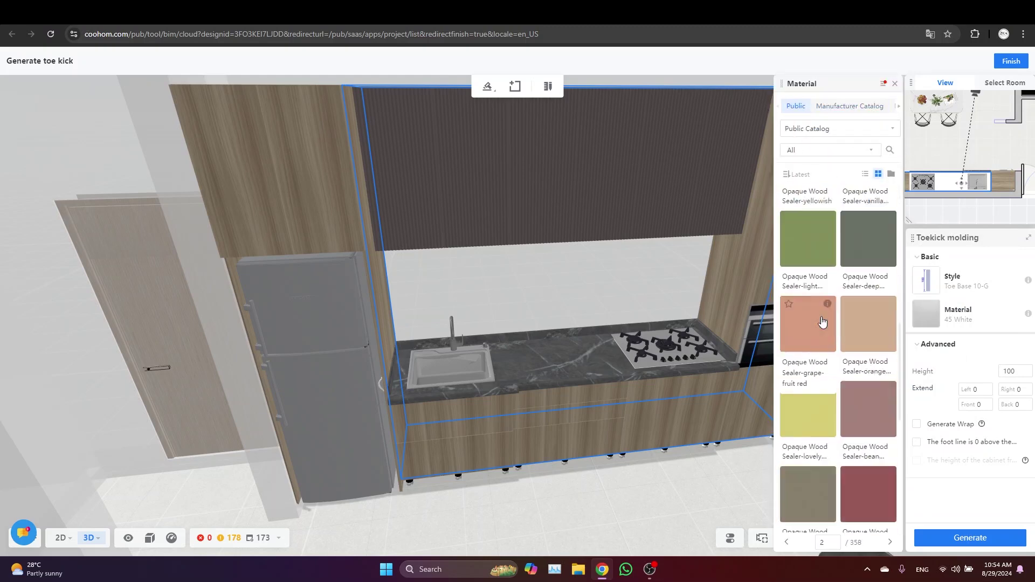
{"action": "left_click", "coordinate": [840, 153]}
{"action": "type", "text": "black"}
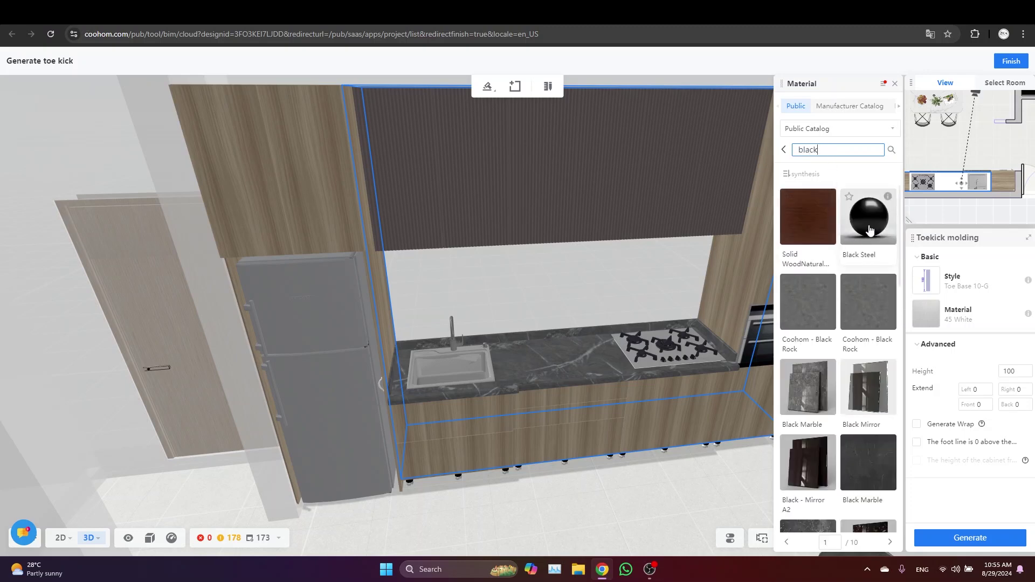
{"action": "left_click", "coordinate": [869, 230]}
{"action": "left_click", "coordinate": [992, 545]}
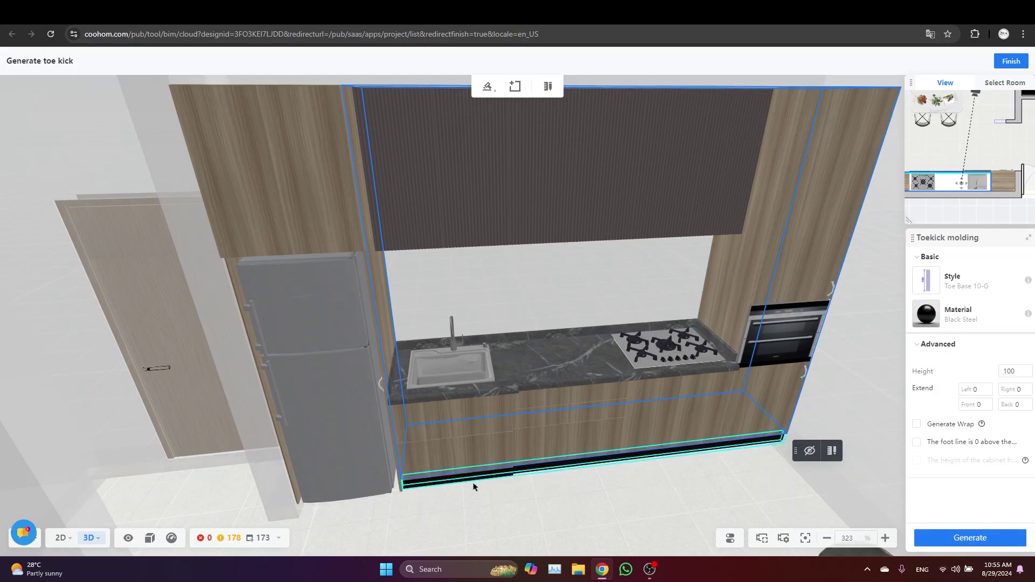
{"action": "left_click_drag", "start_coordinate": [493, 487], "coordinate": [690, 328]}
{"action": "key", "text": "ctrl+z"}
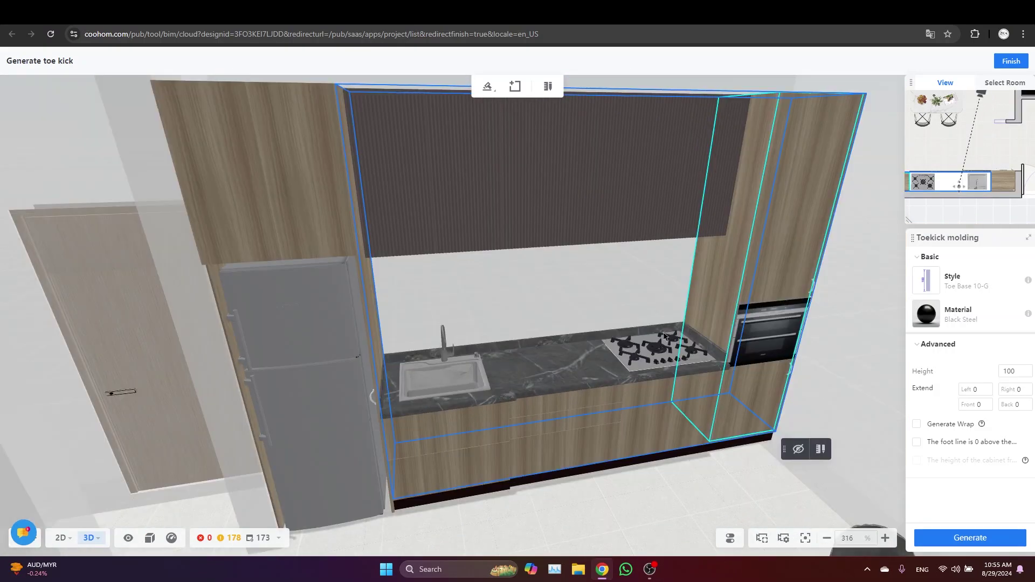
Regenerate the marble countertop without a back splash over the stove, three-drawer and sink base cabinets, and finish the countertop editing
{"action": "scroll", "coordinate": [664, 335], "scroll_direction": "up", "scroll_amount": 2}
{"action": "left_click", "coordinate": [488, 86]}
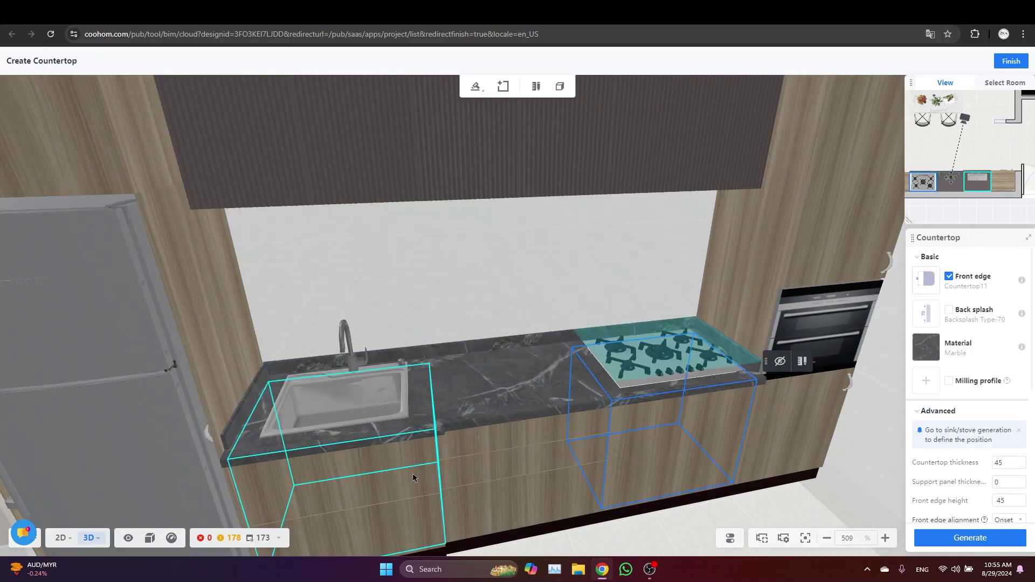
{"action": "left_click", "coordinate": [505, 465]}
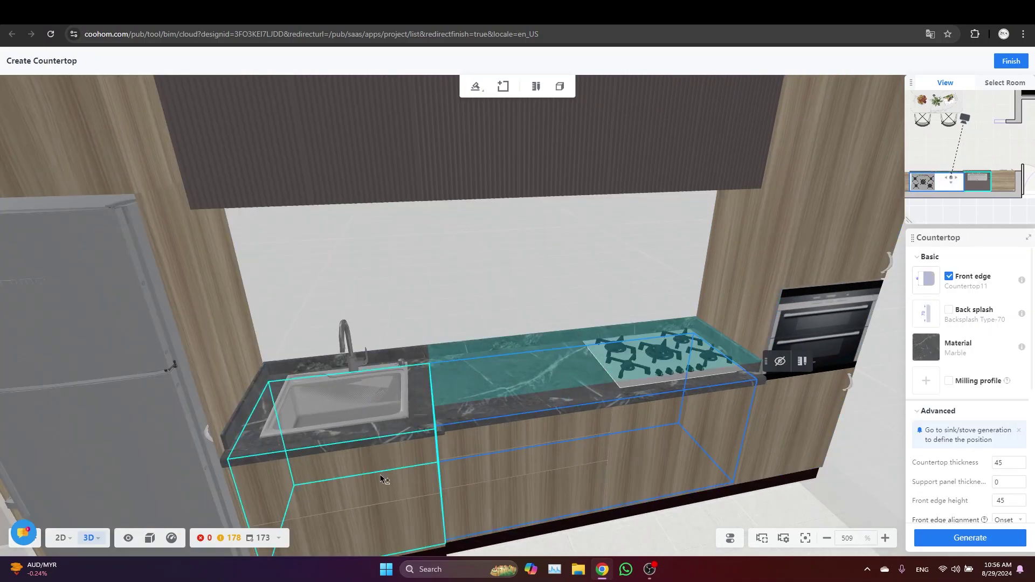
{"action": "left_click", "coordinate": [382, 480]}
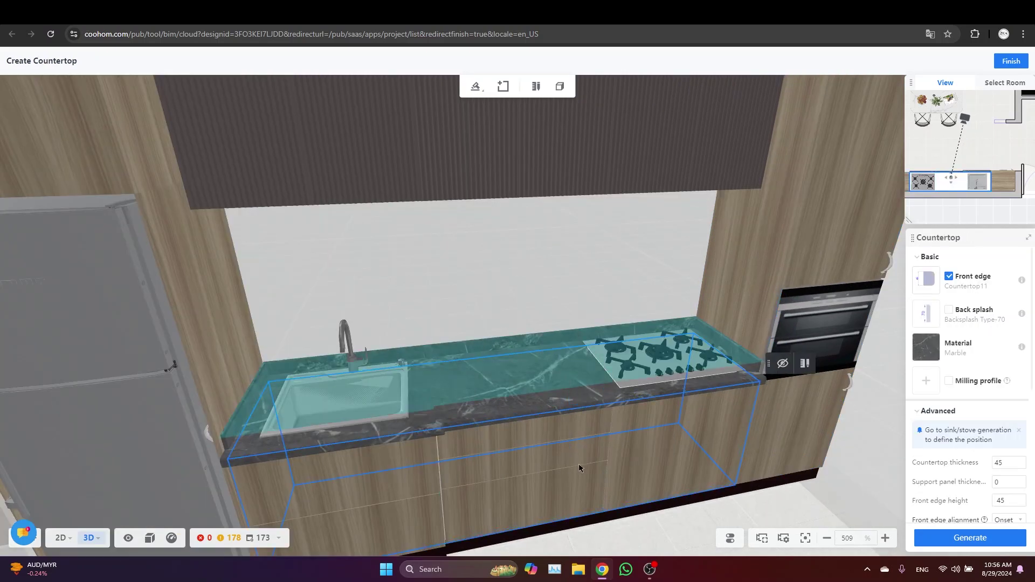
{"action": "left_click", "coordinate": [950, 312]}
{"action": "left_click", "coordinate": [971, 538]}
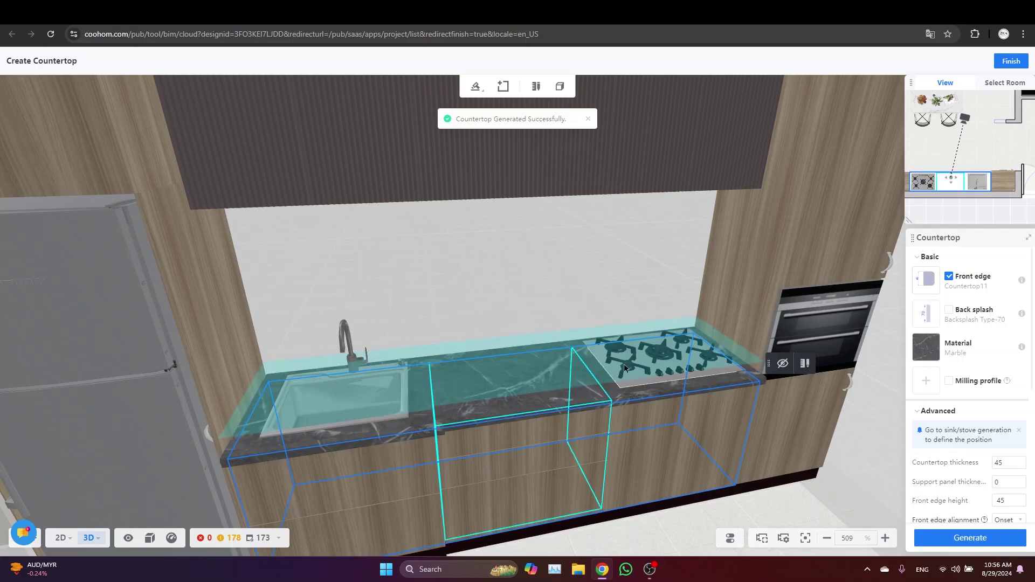
{"action": "left_click_drag", "start_coordinate": [657, 361], "coordinate": [764, 369]}
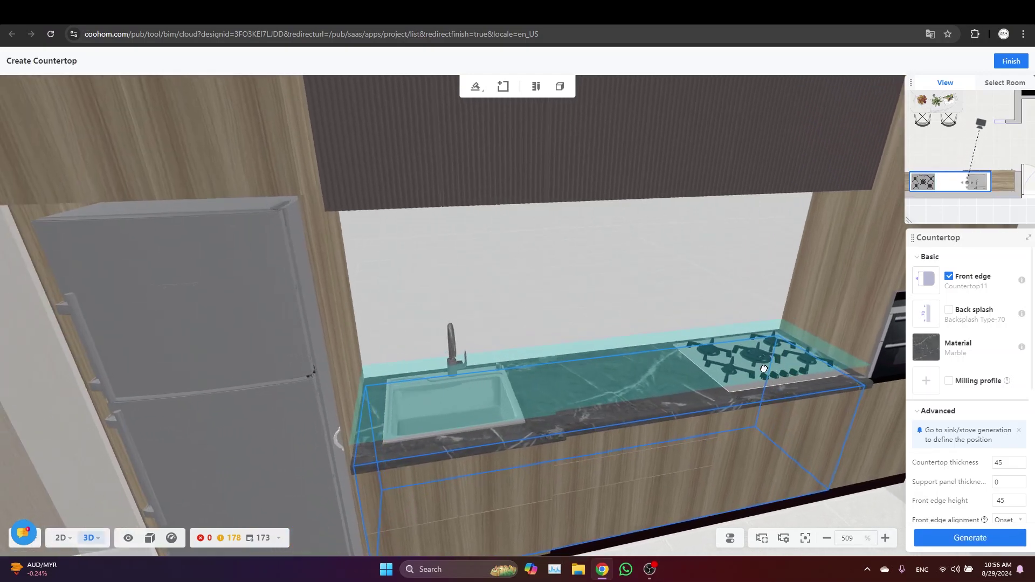
{"action": "scroll", "coordinate": [694, 451], "scroll_direction": "down", "scroll_amount": 5}
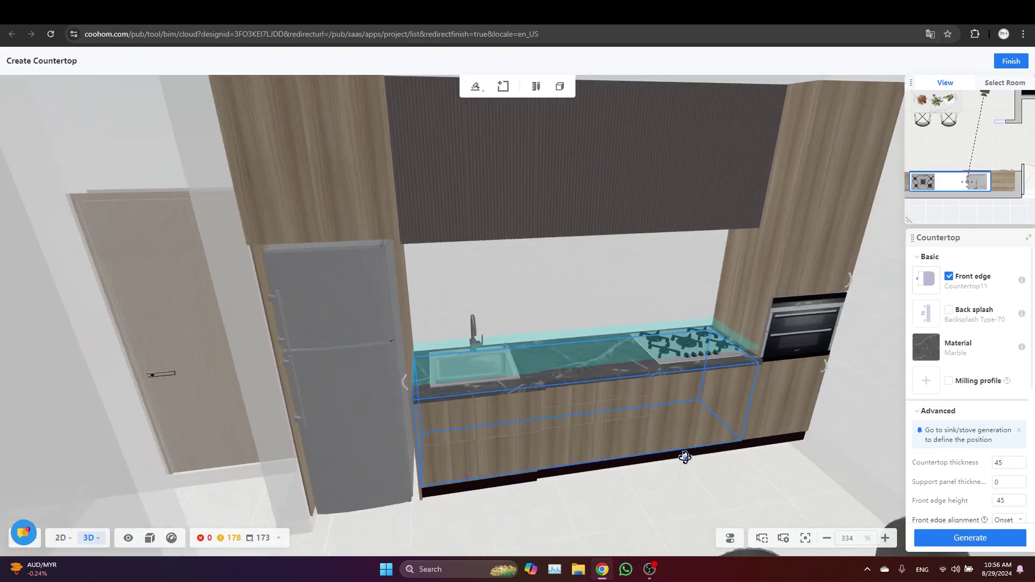
{"action": "left_click_drag", "start_coordinate": [684, 457], "coordinate": [423, 249]}
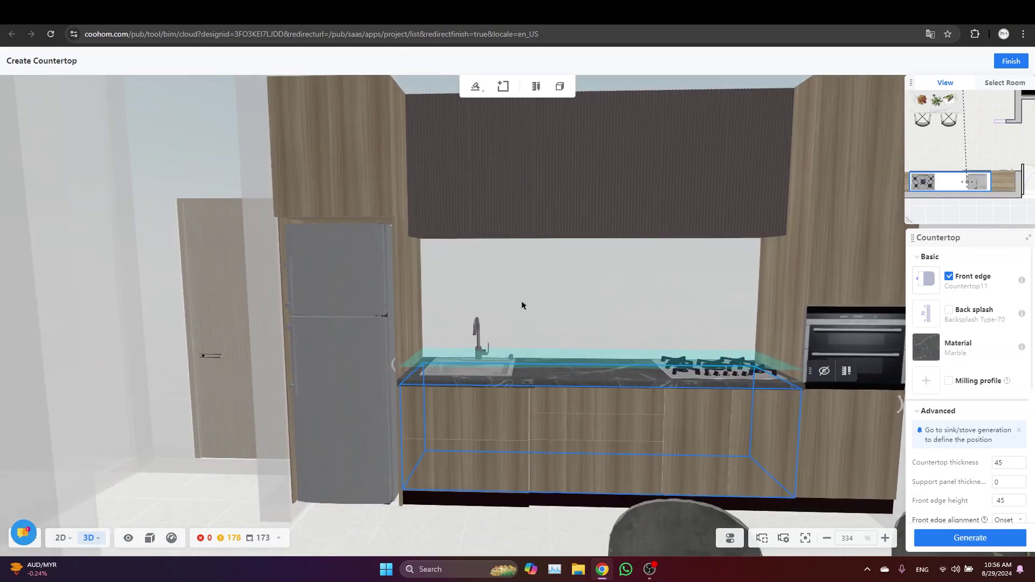
{"action": "left_click", "coordinate": [1011, 62]}
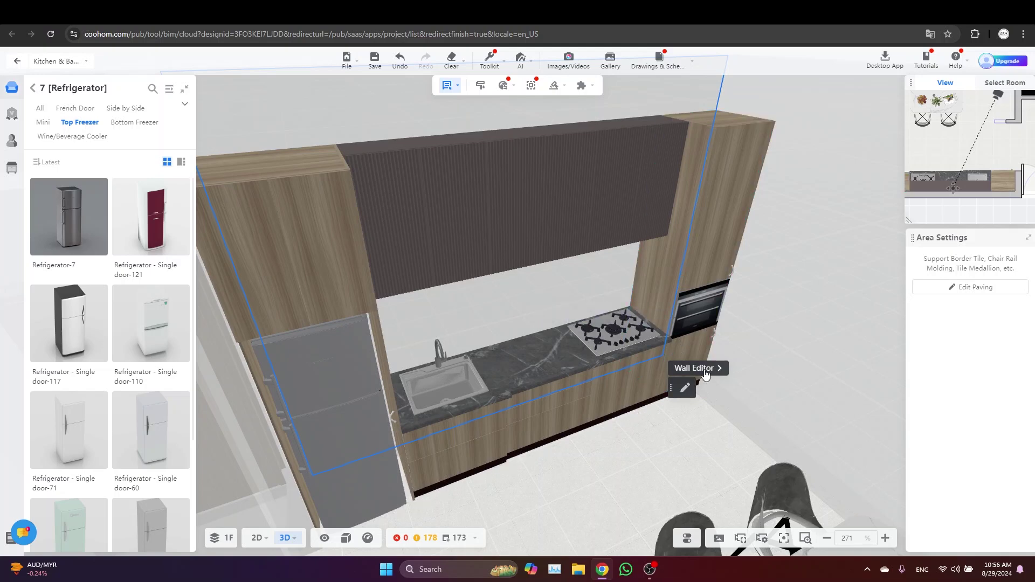
Open the kitchen wall in the Wall Editor and add guides along the wall cabinets' underside, the countertop and both sides of the opening
{"action": "left_click", "coordinate": [704, 370]}
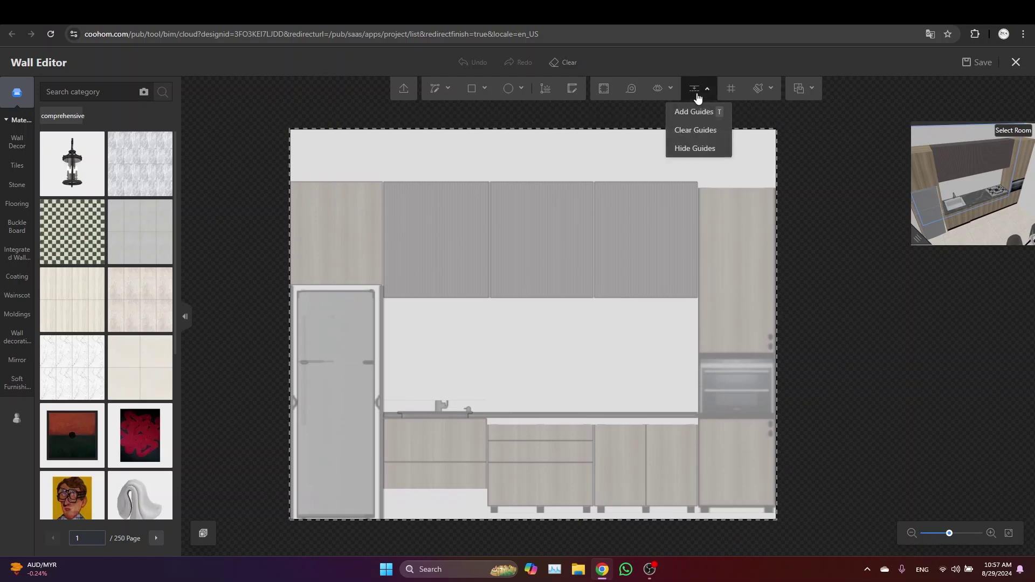
{"action": "left_click", "coordinate": [692, 112]}
{"action": "left_click", "coordinate": [642, 298]}
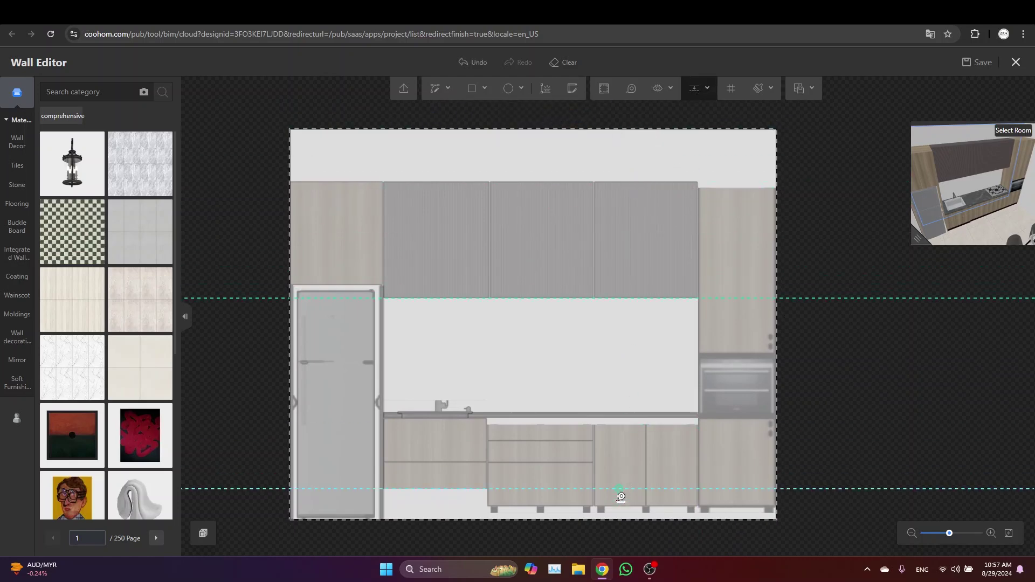
{"action": "left_click", "coordinate": [625, 412]}
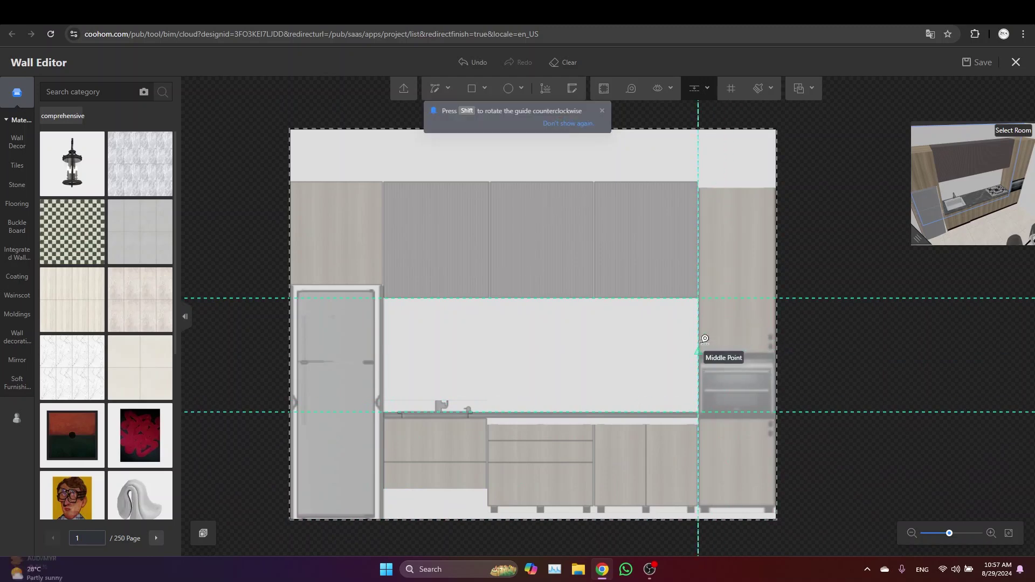
{"action": "left_click", "coordinate": [699, 345]}
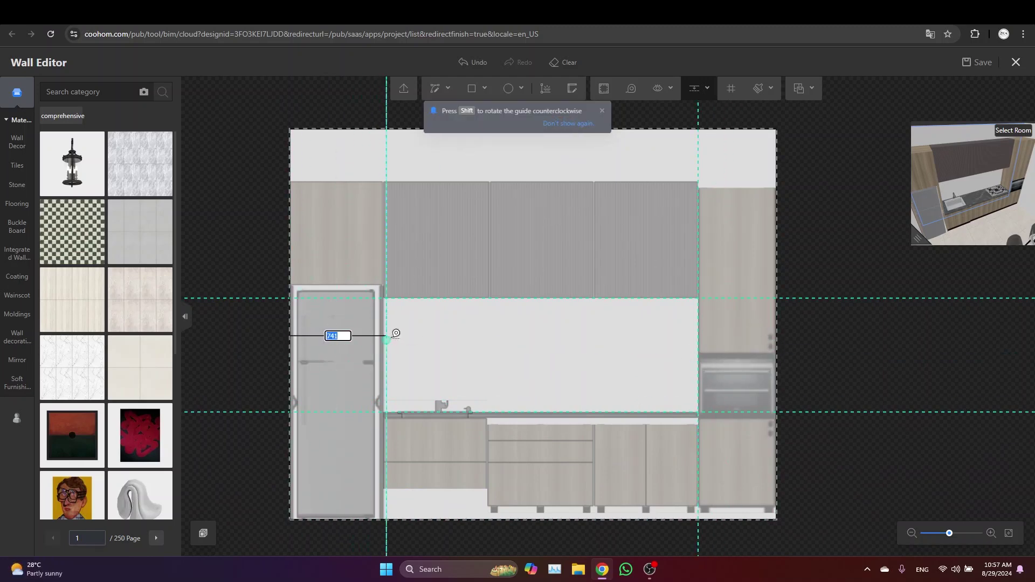
{"action": "left_click", "coordinate": [384, 339]}
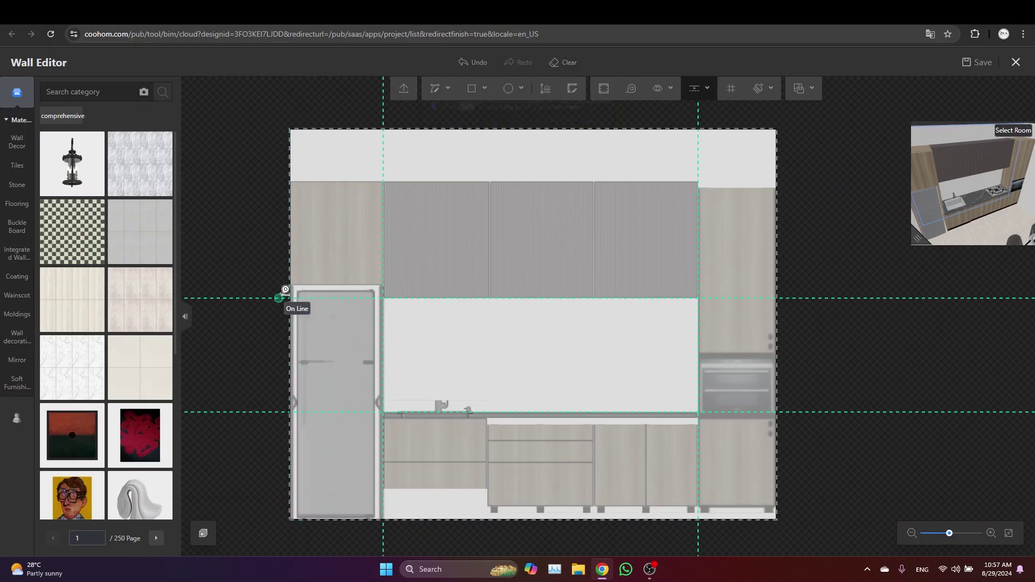
{"action": "key", "text": "Escape"}
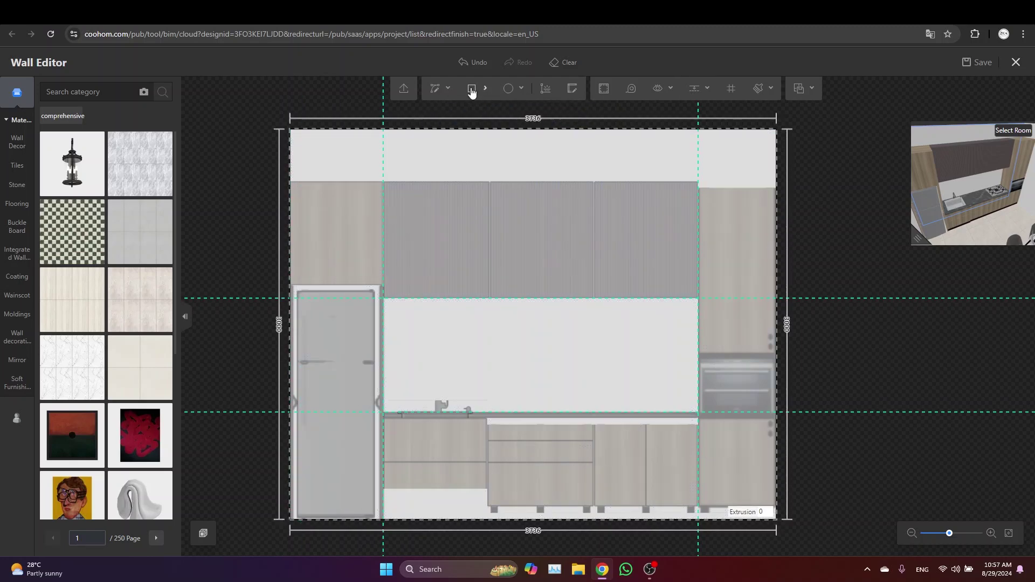
Draw a rectangle of 2420 by 875 mm on the wall between the four guides, filling the area above the countertop
{"action": "left_click", "coordinate": [472, 90]}
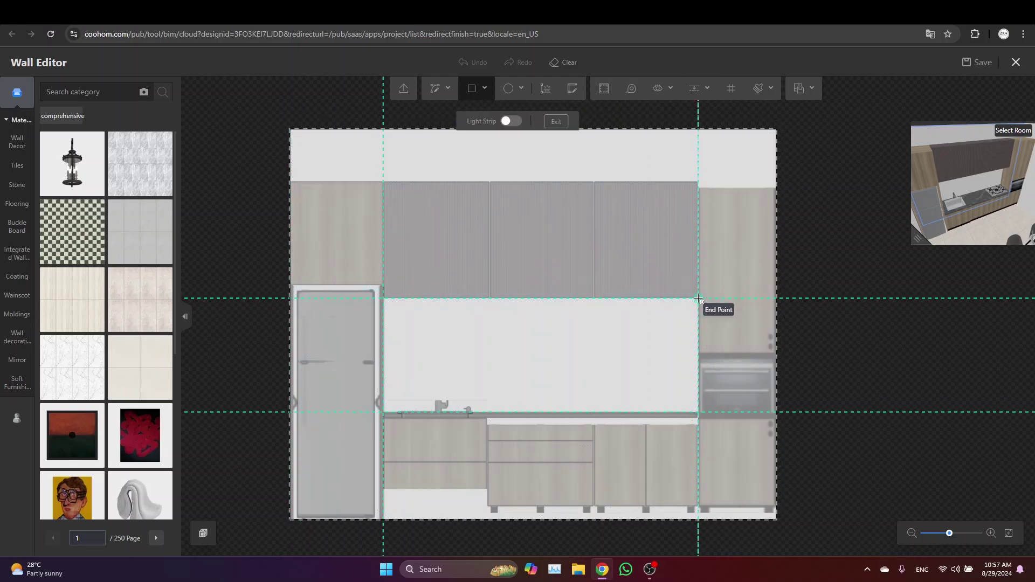
{"action": "left_click", "coordinate": [698, 298]}
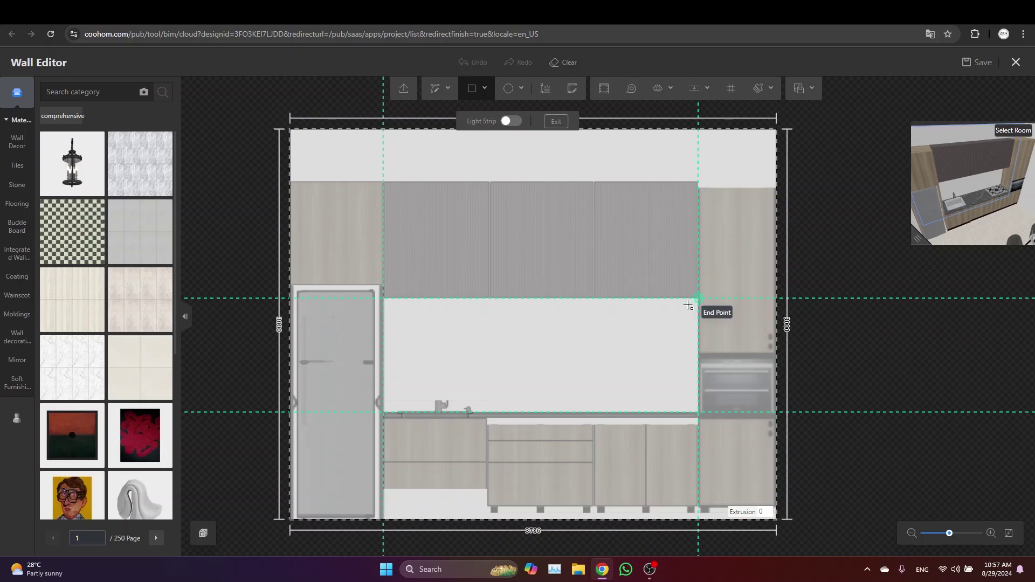
{"action": "scroll", "coordinate": [380, 414], "scroll_direction": "up", "scroll_amount": 2}
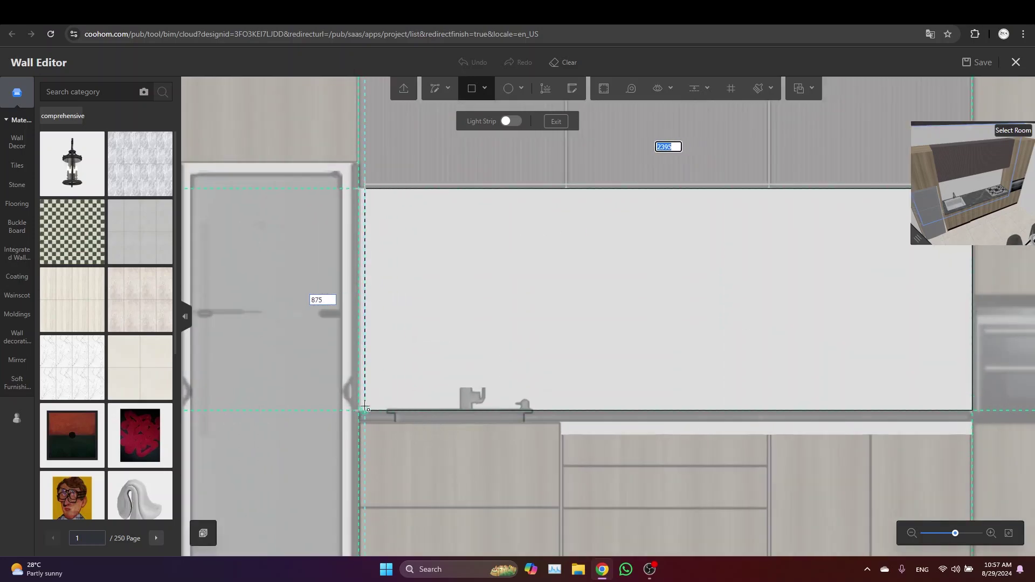
{"action": "left_click", "coordinate": [365, 408]}
{"action": "key", "text": "Escape"}
{"action": "scroll", "coordinate": [453, 306], "scroll_direction": "down", "scroll_amount": 4}
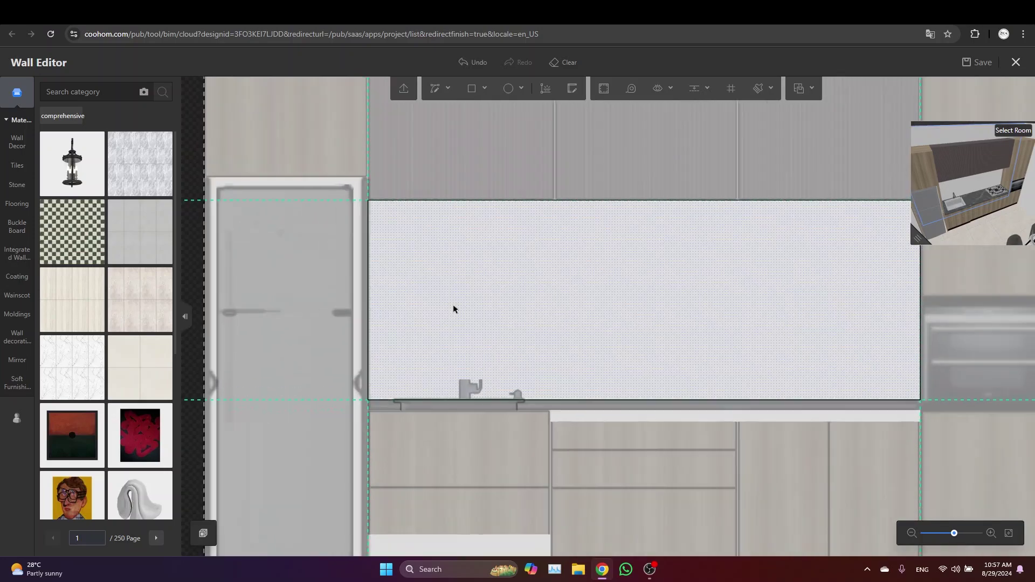
Set the backsplash rectangle's extrusion to 15, save the wall and leave the Wall Editor
{"action": "left_click", "coordinate": [554, 304]}
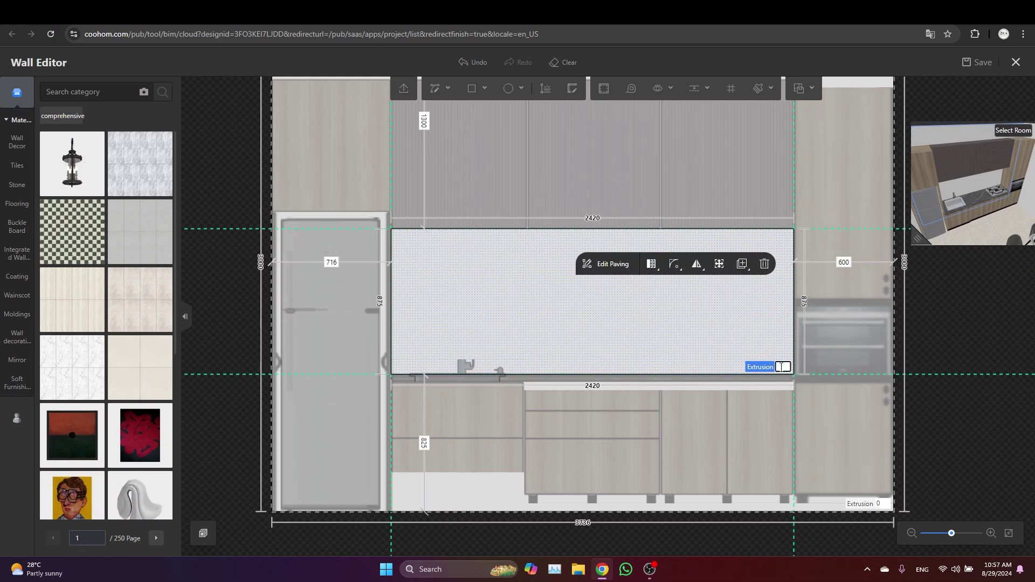
{"action": "type", "text": "15"}
{"action": "key", "text": "Return"}
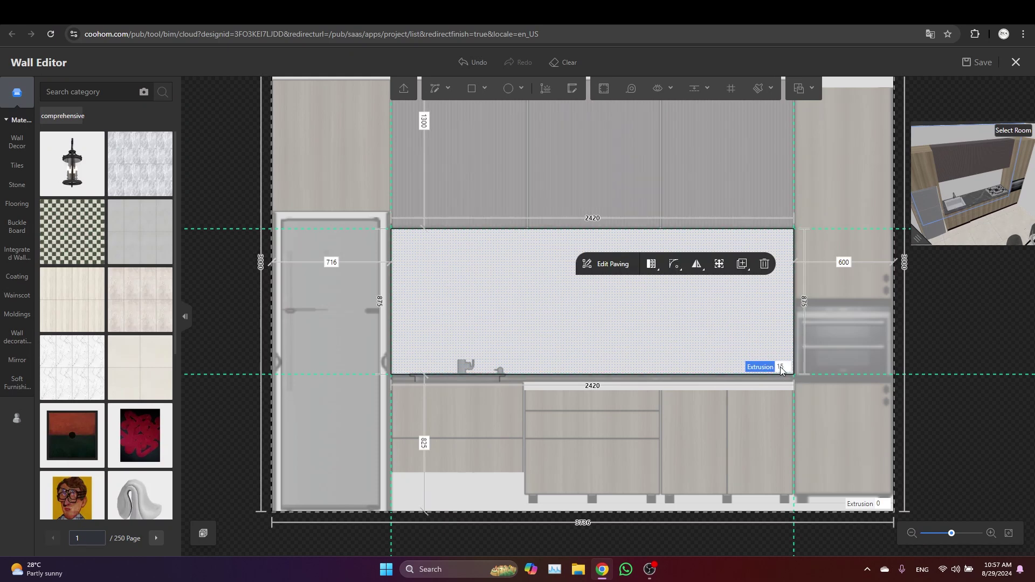
{"action": "scroll", "coordinate": [632, 352], "scroll_direction": "down", "scroll_amount": 1}
{"action": "scroll", "coordinate": [663, 382], "scroll_direction": "up", "scroll_amount": 1}
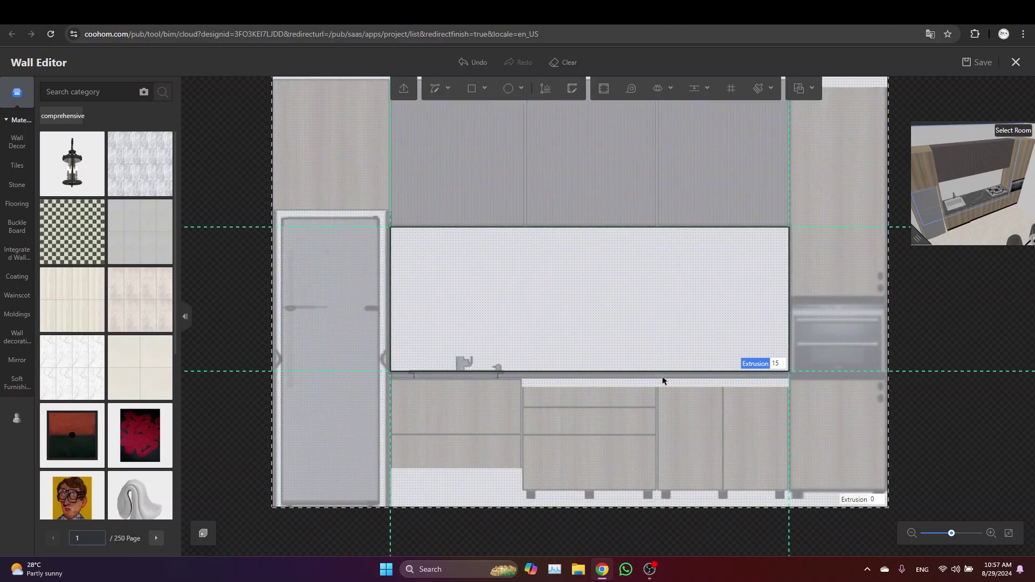
{"action": "scroll", "coordinate": [664, 382], "scroll_direction": "down", "scroll_amount": 1}
{"action": "left_click", "coordinate": [981, 63]}
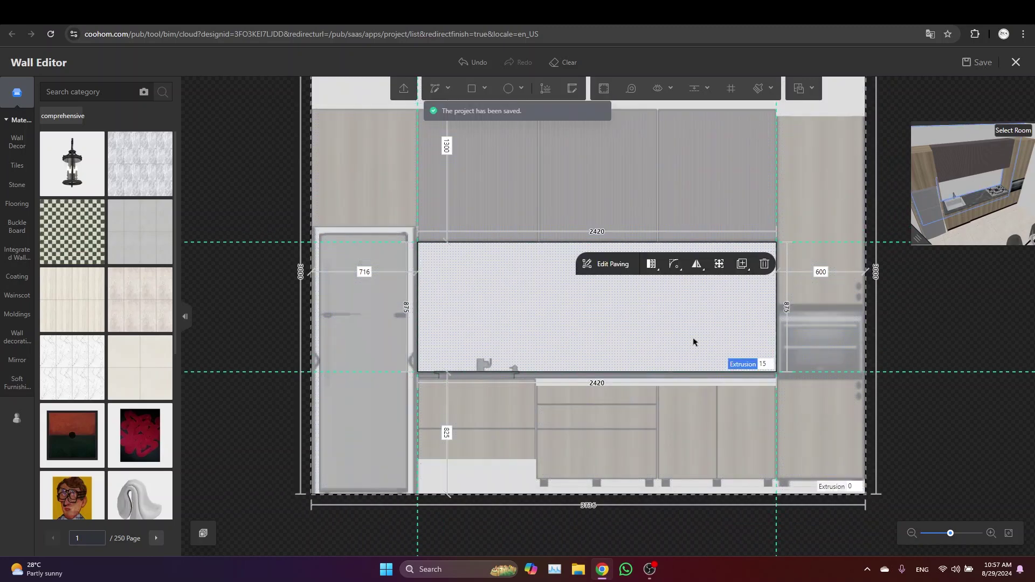
{"action": "key", "text": "Escape"}
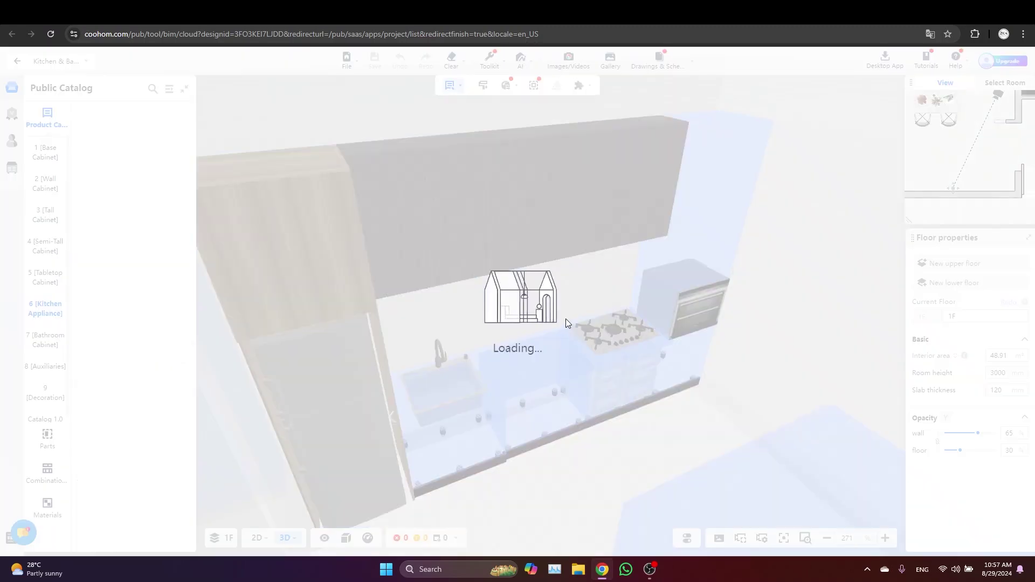
Copy the countertop's dark marble onto the wall panel behind the sink and stove with the Material brush
{"action": "scroll", "coordinate": [467, 401], "scroll_direction": "down", "scroll_amount": 4}
{"action": "scroll", "coordinate": [519, 325], "scroll_direction": "up", "scroll_amount": 3}
{"action": "scroll", "coordinate": [519, 329], "scroll_direction": "up", "scroll_amount": 5}
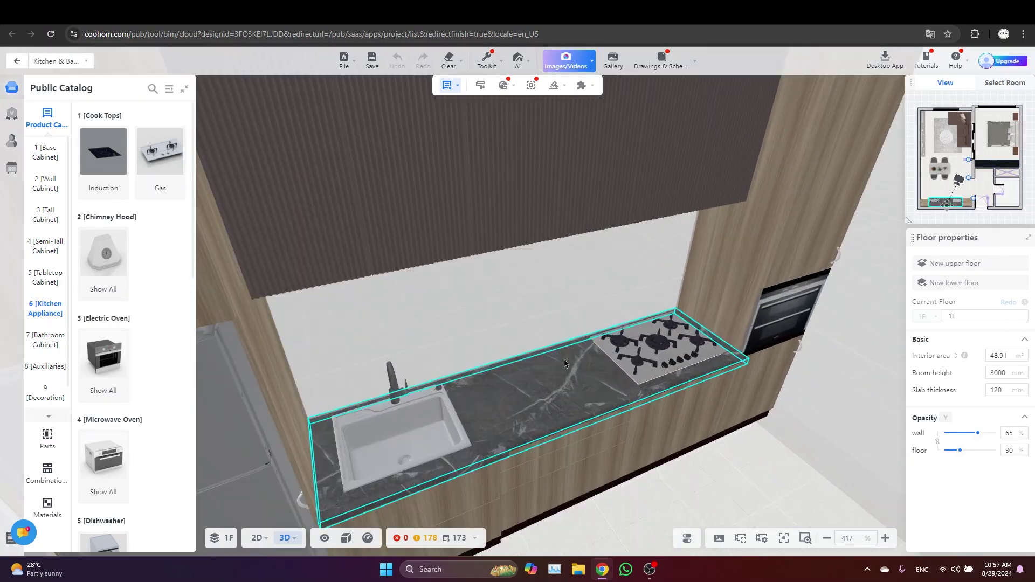
{"action": "mouse_move", "coordinate": [487, 63]}
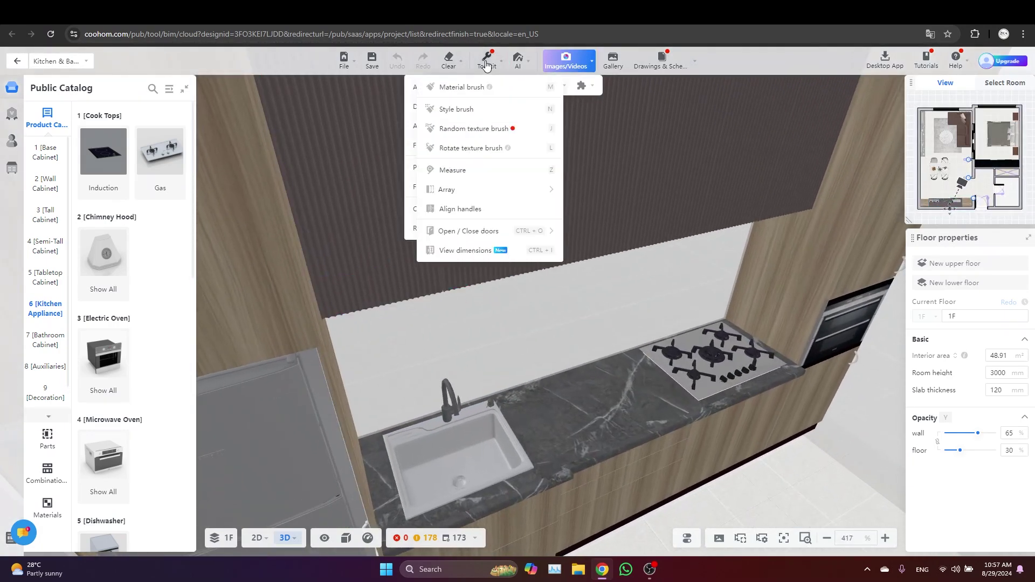
{"action": "left_click", "coordinate": [470, 88]}
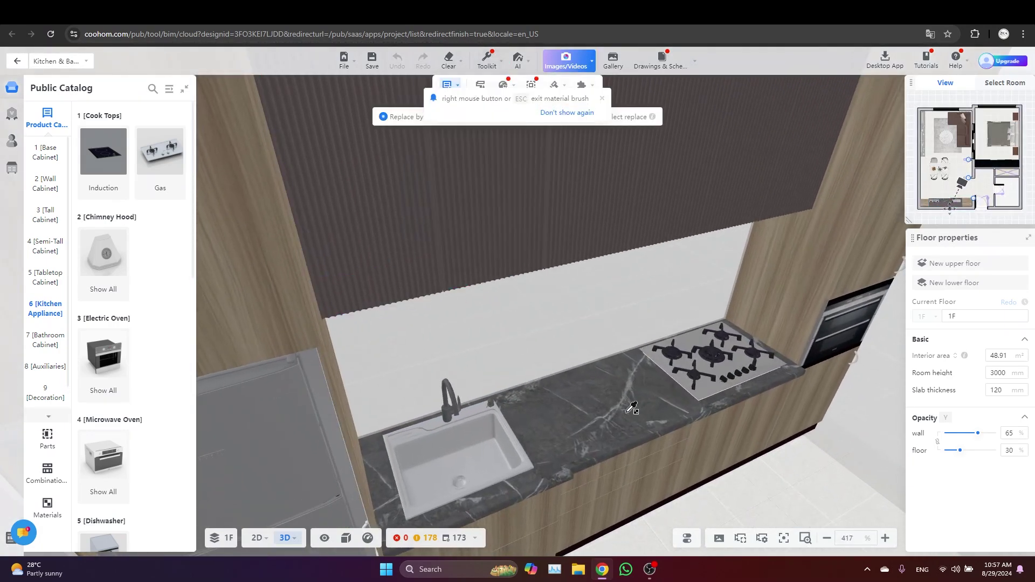
{"action": "left_click", "coordinate": [591, 297]}
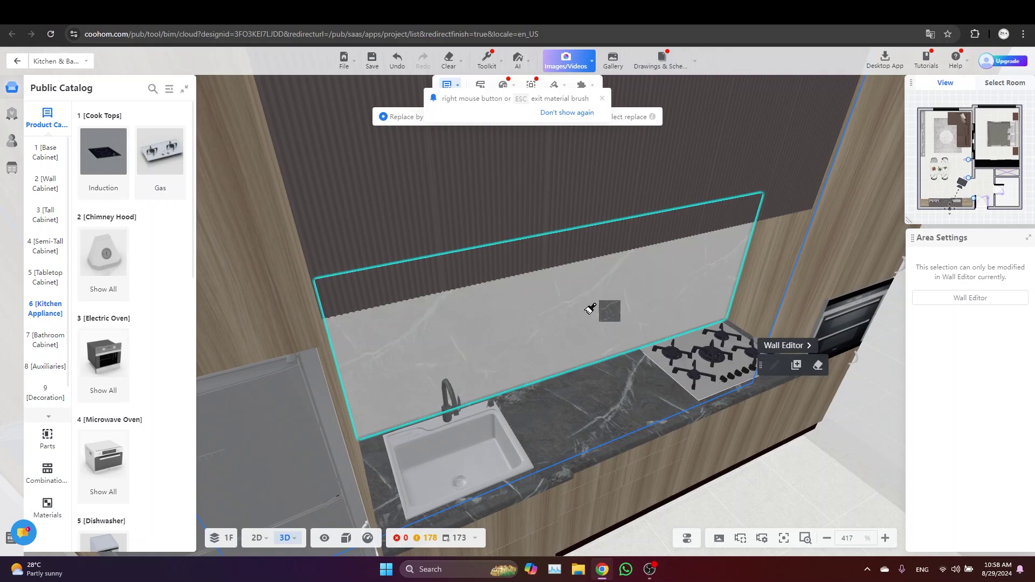
{"action": "scroll", "coordinate": [590, 308], "scroll_direction": "down", "scroll_amount": 3}
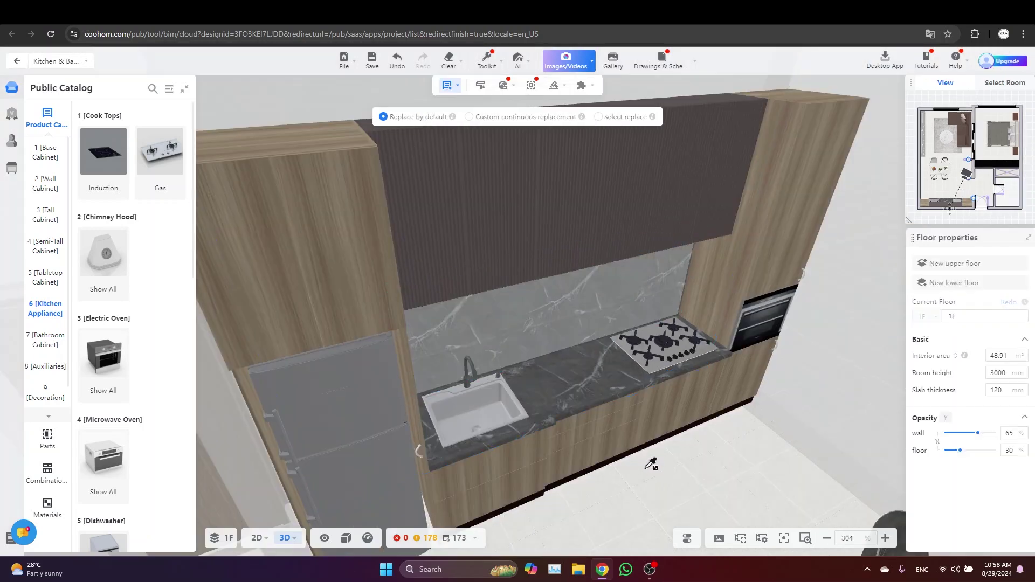
{"action": "scroll", "coordinate": [662, 455], "scroll_direction": "down", "scroll_amount": 2}
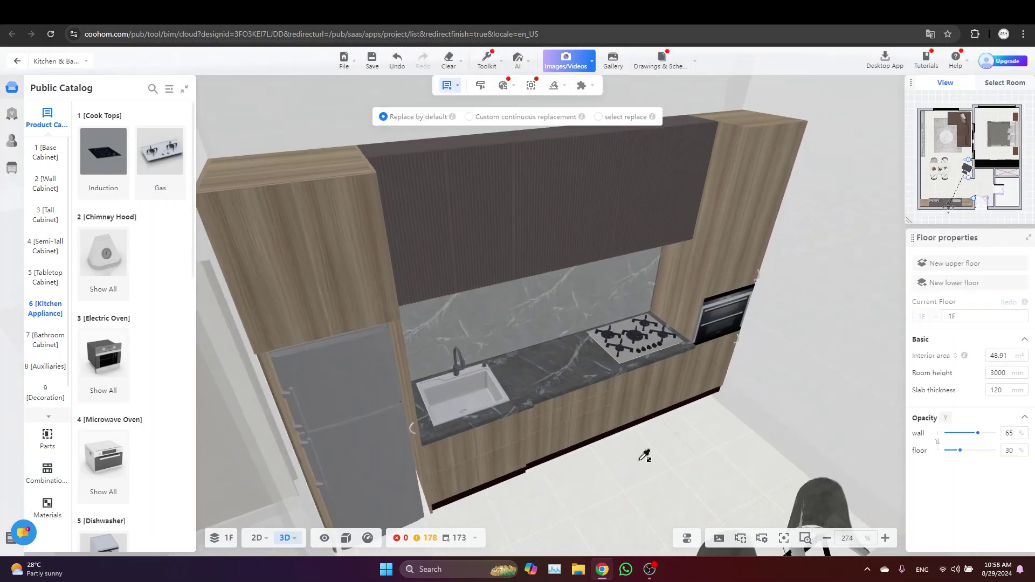
{"action": "left_click_drag", "start_coordinate": [635, 471], "coordinate": [587, 373]}
{"action": "scroll", "coordinate": [590, 485], "scroll_direction": "down", "scroll_amount": 3}
{"action": "scroll", "coordinate": [588, 373], "scroll_direction": "up", "scroll_amount": 3}
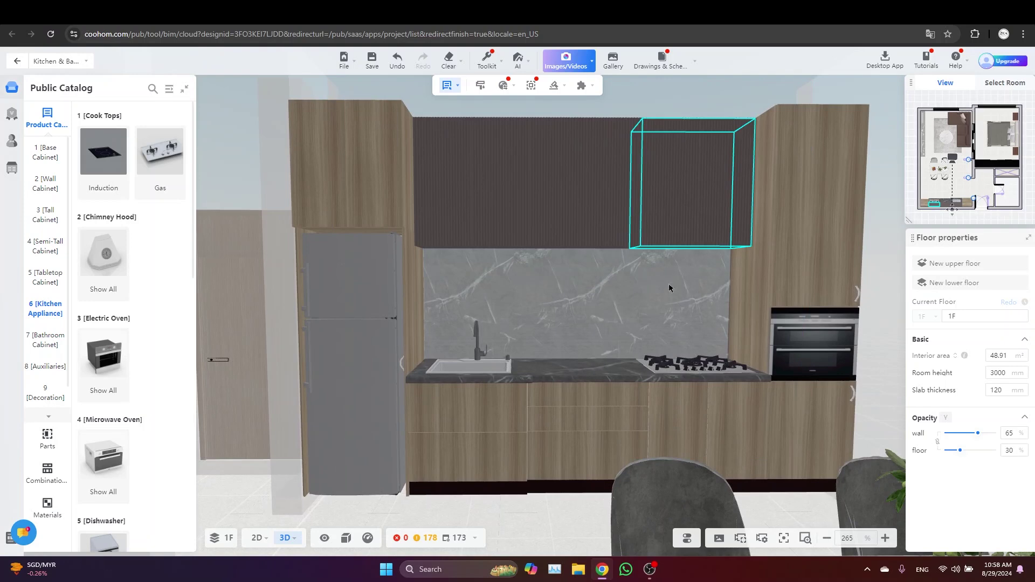
Set the middle ribbed wall cabinet's height to 1000 and its distance from the floor to 1600
{"action": "left_click", "coordinate": [594, 218]}
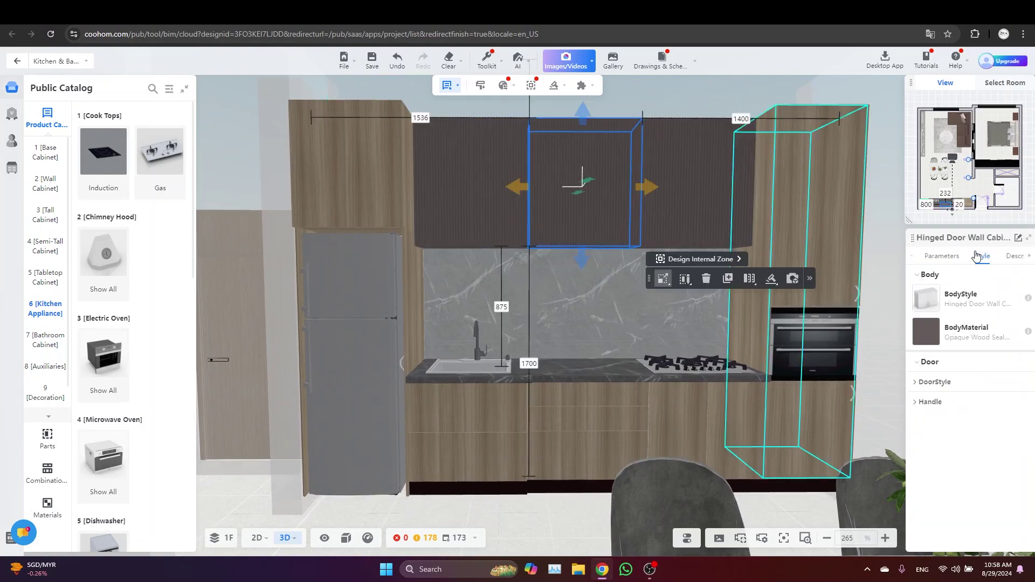
{"action": "left_click", "coordinate": [943, 257]}
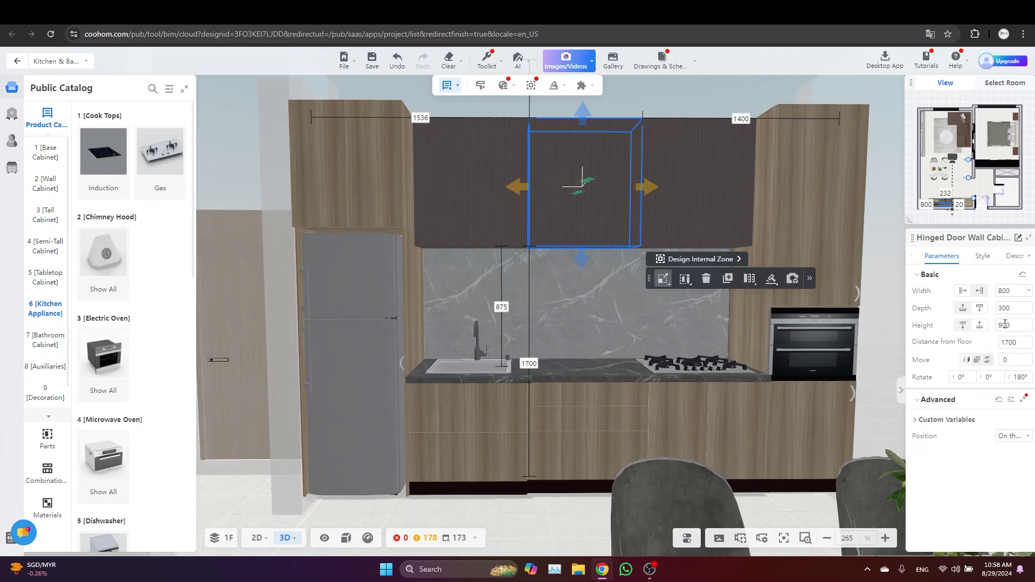
{"action": "left_click", "coordinate": [1004, 324]}
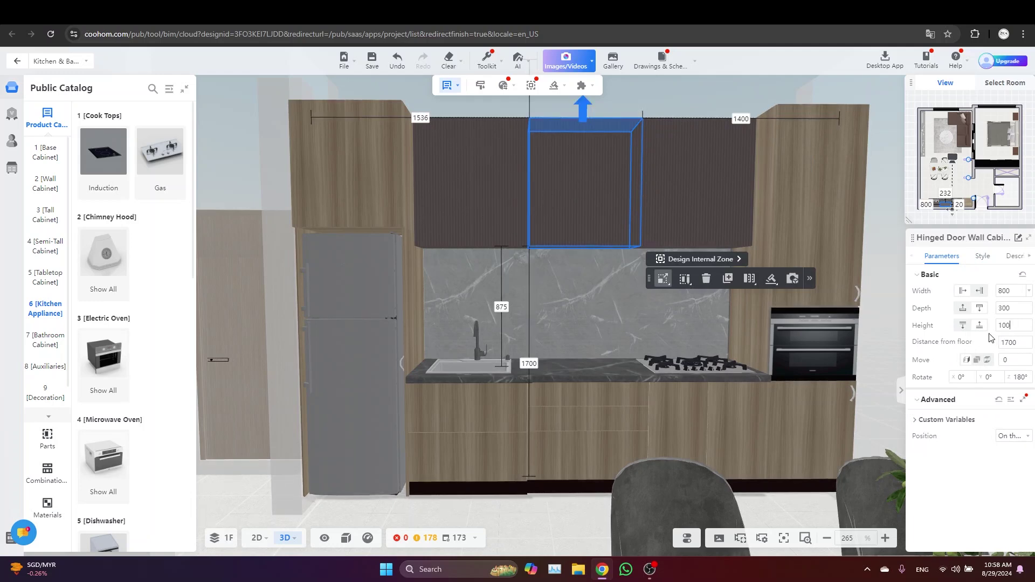
{"action": "type", "text": "1000"}
{"action": "key", "text": "Return"}
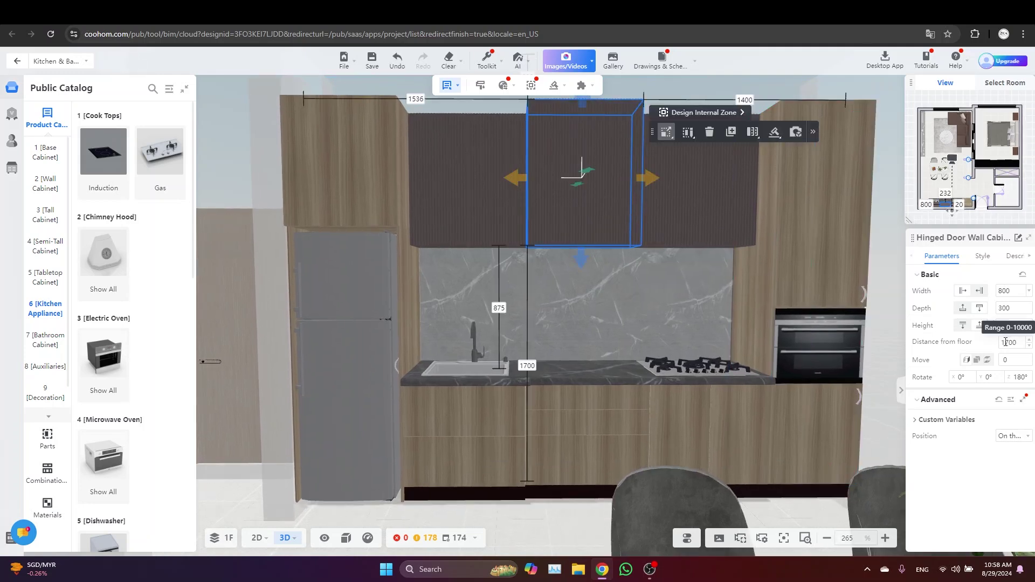
{"action": "type", "text": "6"}
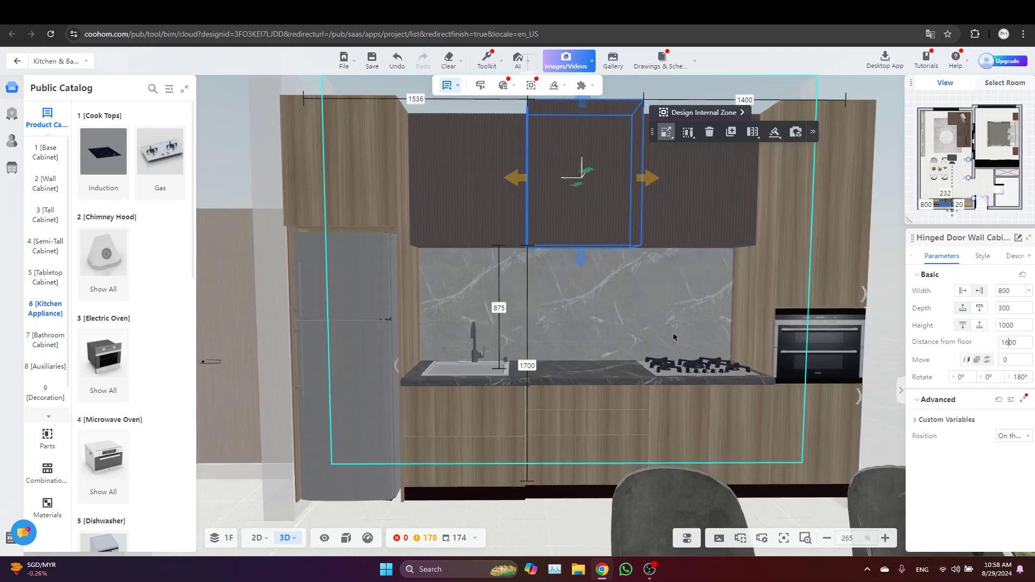
Give the ribbed wall cabinet above the stove a height of 1000 and a distance from floor of 1600
{"action": "left_click", "coordinate": [705, 223]}
{"action": "left_click_drag", "start_coordinate": [1009, 343], "coordinate": [993, 326]}
{"action": "type", "text": "6"}
{"action": "type", "text": "10"}
{"action": "left_click_drag", "start_coordinate": [656, 317], "coordinate": [664, 318]}
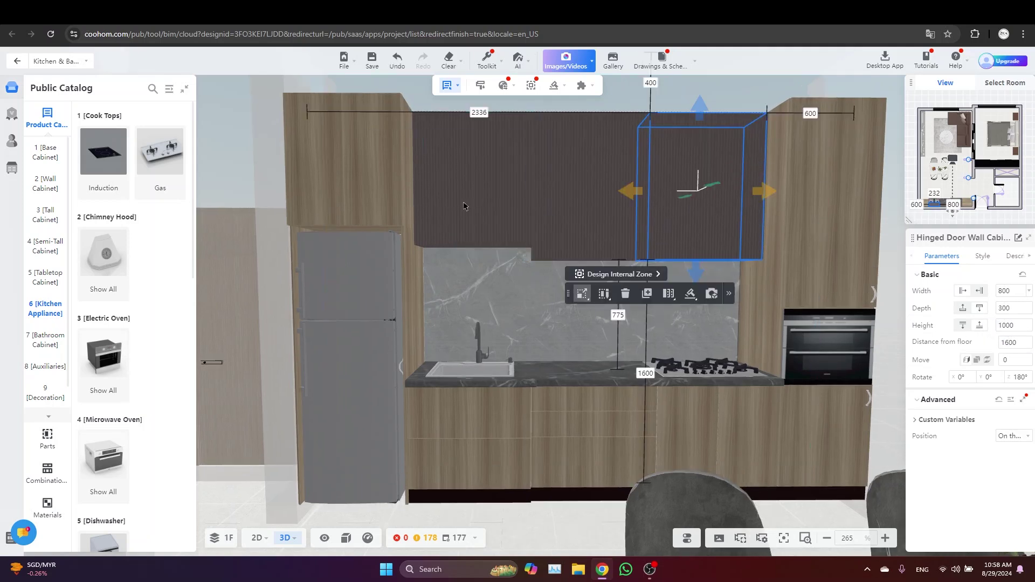
Change the ribbed wall cabinet above the sink to a height of 1000, 1600 from the floor
{"action": "left_click", "coordinate": [462, 205]}
{"action": "left_click_drag", "start_coordinate": [1009, 343], "coordinate": [984, 340]}
{"action": "type", "text": "6"}
{"action": "type", "text": "10"}
{"action": "left_click_drag", "start_coordinate": [629, 348], "coordinate": [669, 318]}
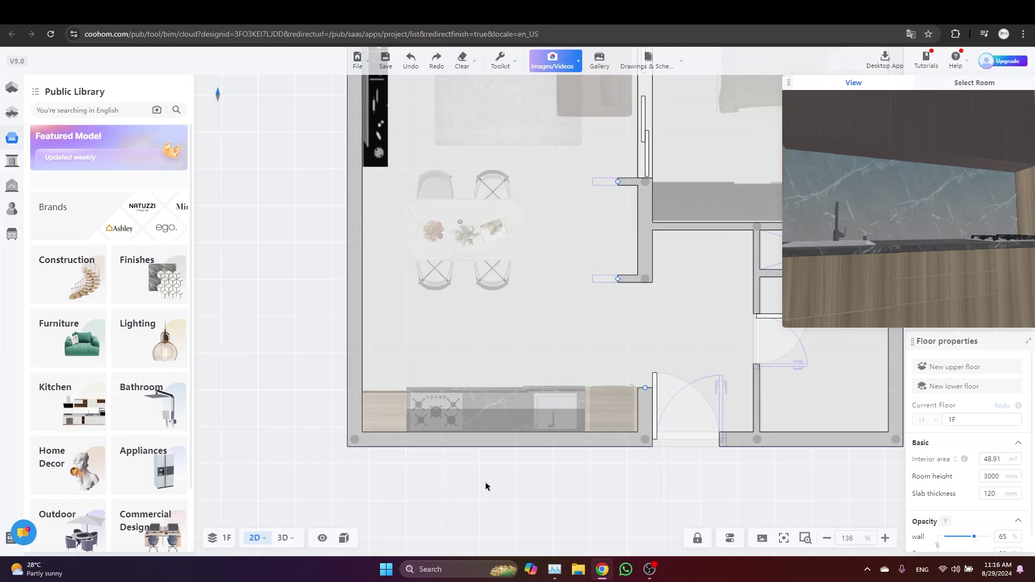
Place the thin white 500 x 12 x 2 mm Track lamp from the LED Track Light models over the countertop in the 2D plan
{"action": "left_click_drag", "start_coordinate": [486, 487], "coordinate": [483, 478]}
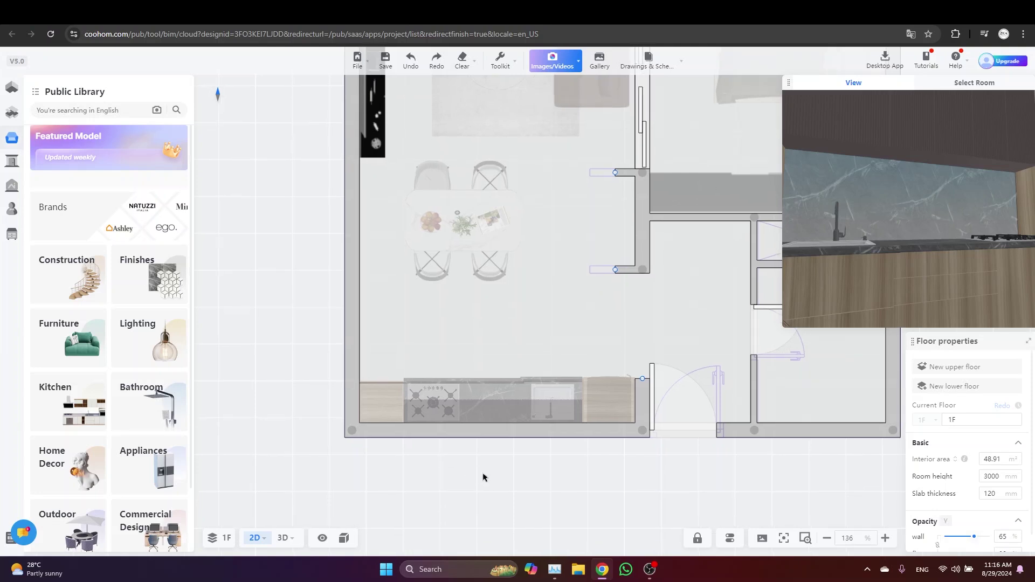
{"action": "left_click", "coordinate": [148, 338]}
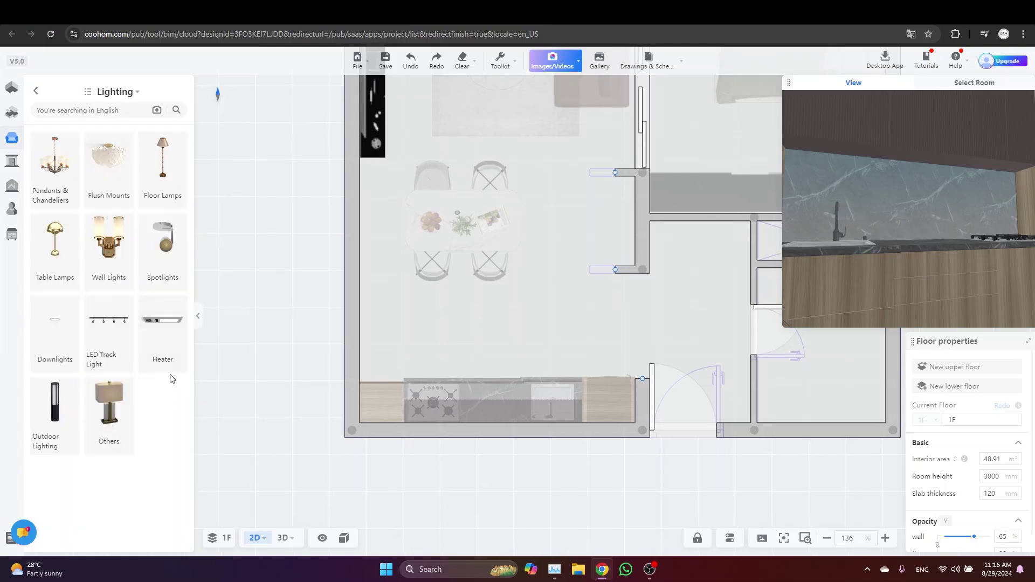
{"action": "left_click", "coordinate": [111, 332]}
{"action": "scroll", "coordinate": [120, 291], "scroll_direction": "down", "scroll_amount": 1}
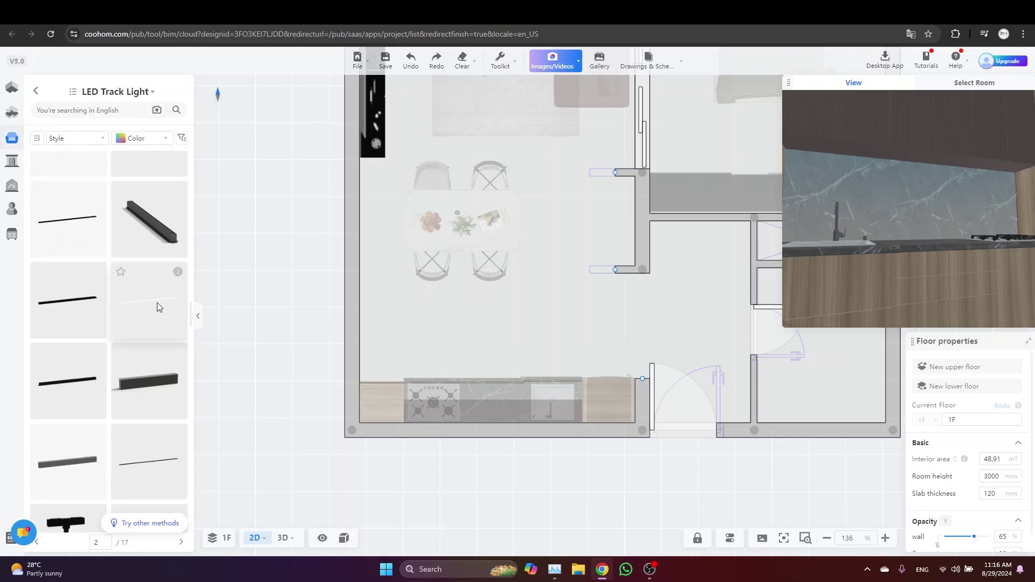
{"action": "mouse_move", "coordinate": [179, 277]}
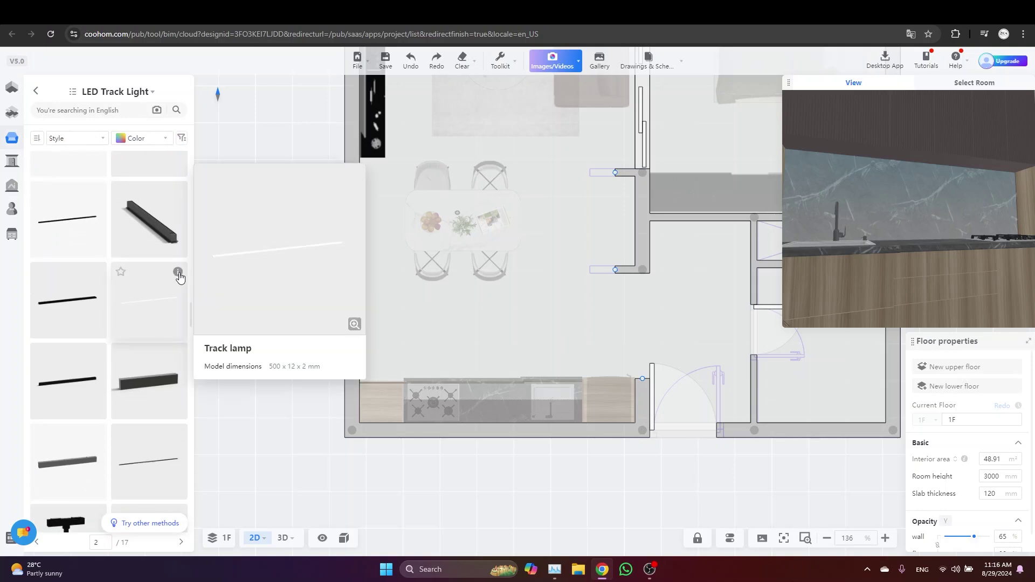
{"action": "left_click", "coordinate": [146, 301]}
{"action": "left_click", "coordinate": [502, 417]}
{"action": "scroll", "coordinate": [512, 423], "scroll_direction": "up", "scroll_amount": 5}
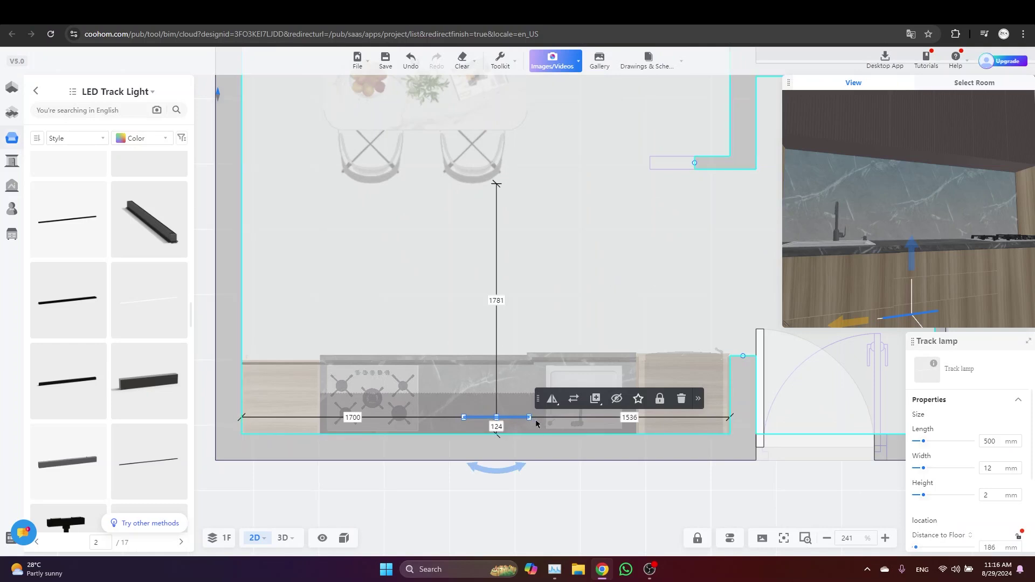
Stretch the track lamp to about 2406 mm so it spans the countertop between the tall cabinets, and save the project
{"action": "left_click_drag", "start_coordinate": [545, 420], "coordinate": [635, 425]}
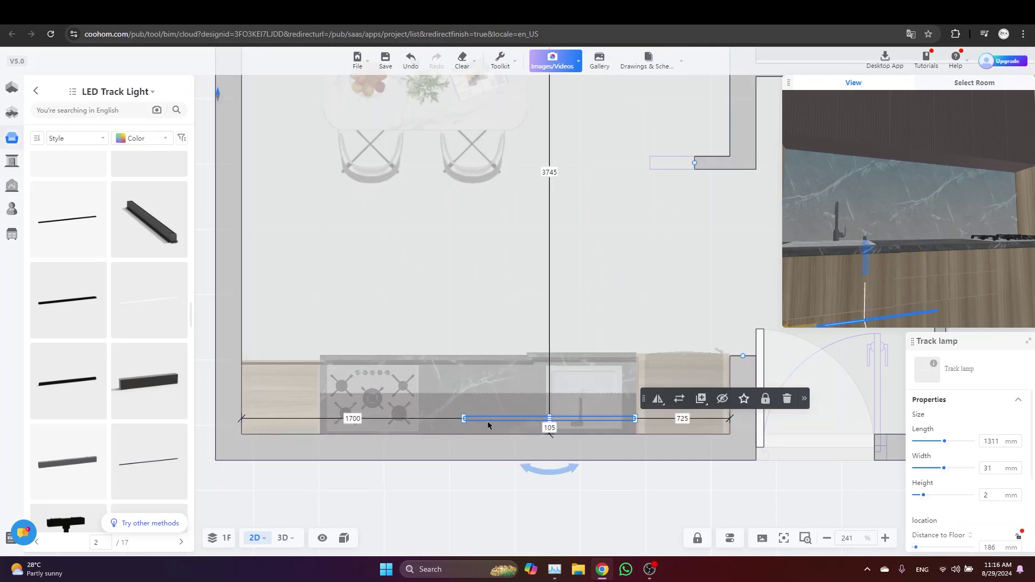
{"action": "left_click_drag", "start_coordinate": [462, 415], "coordinate": [320, 412]}
{"action": "scroll", "coordinate": [412, 418], "scroll_direction": "up", "scroll_amount": 2}
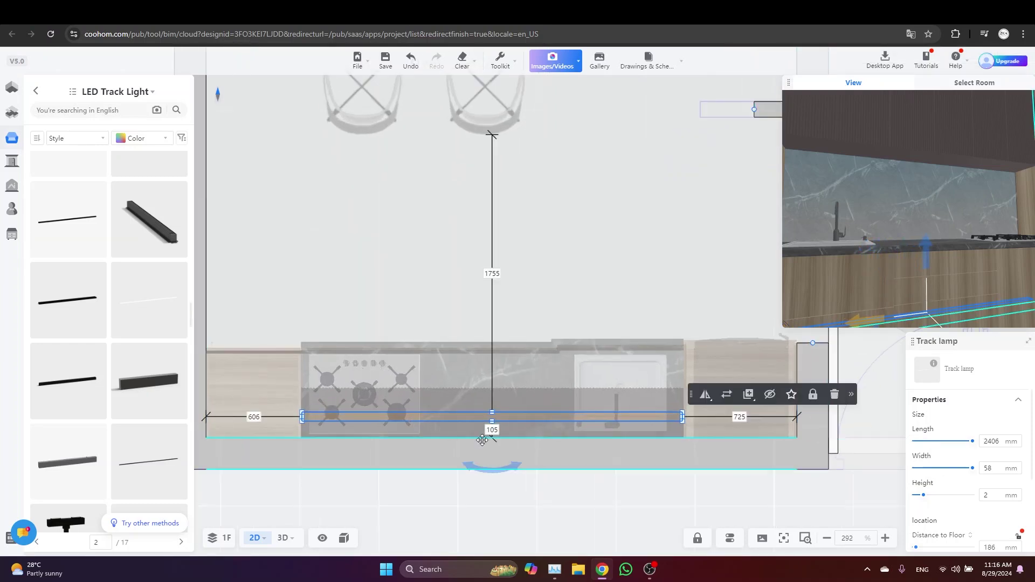
{"action": "middle_click_drag", "start_coordinate": [481, 440], "coordinate": [501, 471]}
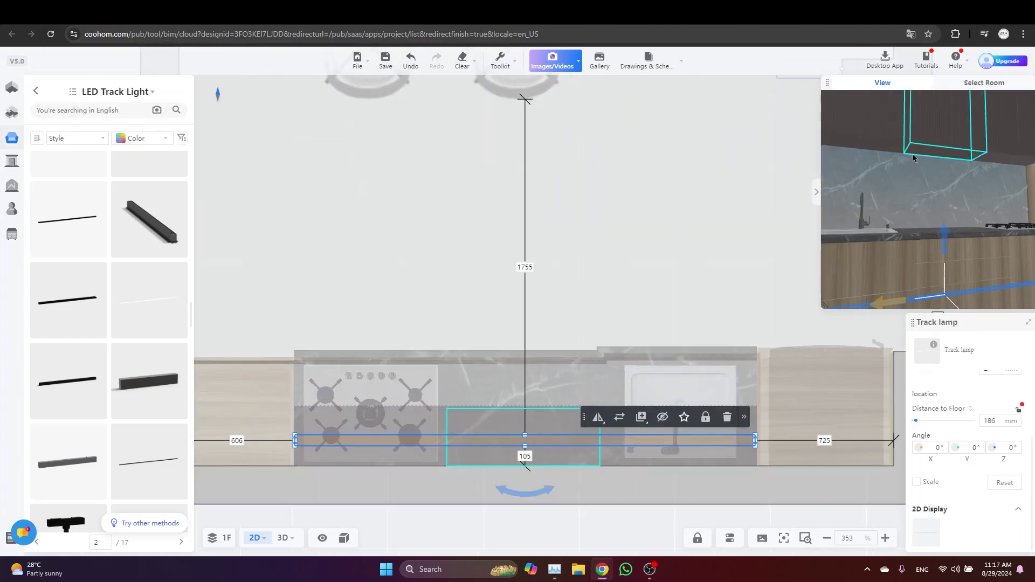
{"action": "key", "text": "ctrl+s"}
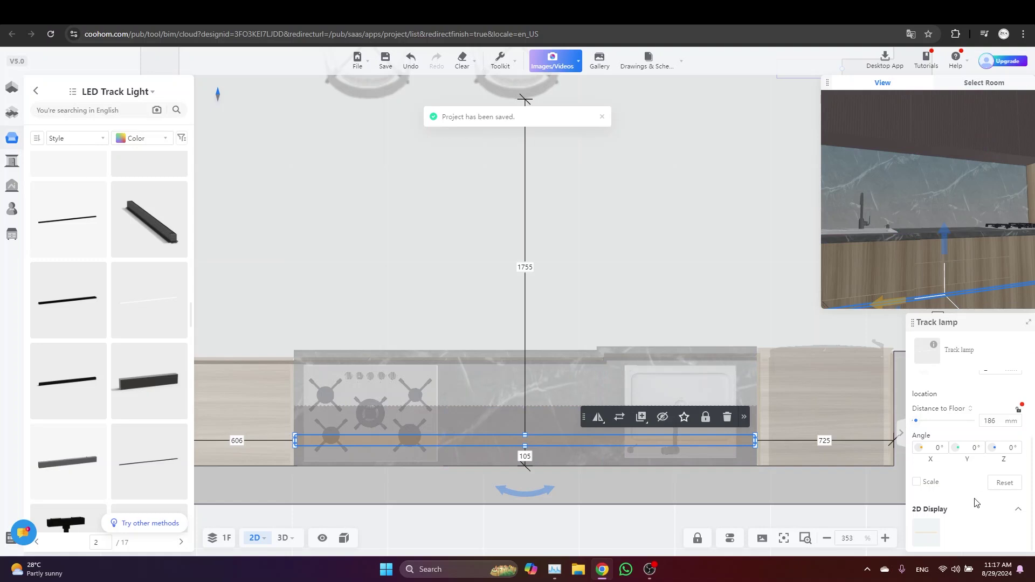
Set the track lamp's width to 20 mm
{"action": "scroll", "coordinate": [976, 502], "scroll_direction": "up", "scroll_amount": 3}
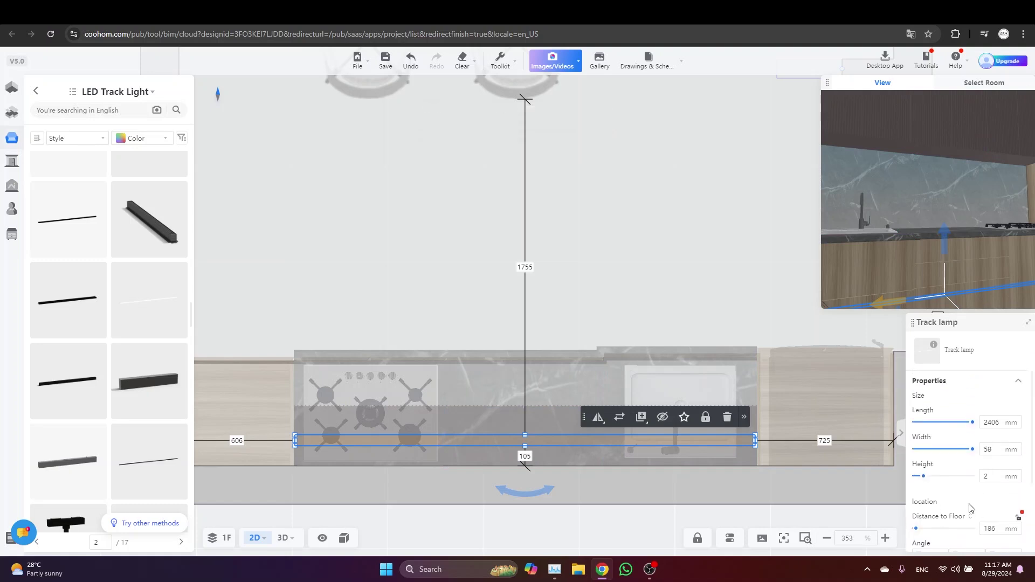
{"action": "scroll", "coordinate": [970, 507], "scroll_direction": "down", "scroll_amount": 2}
{"action": "scroll", "coordinate": [977, 515], "scroll_direction": "up", "scroll_amount": 2}
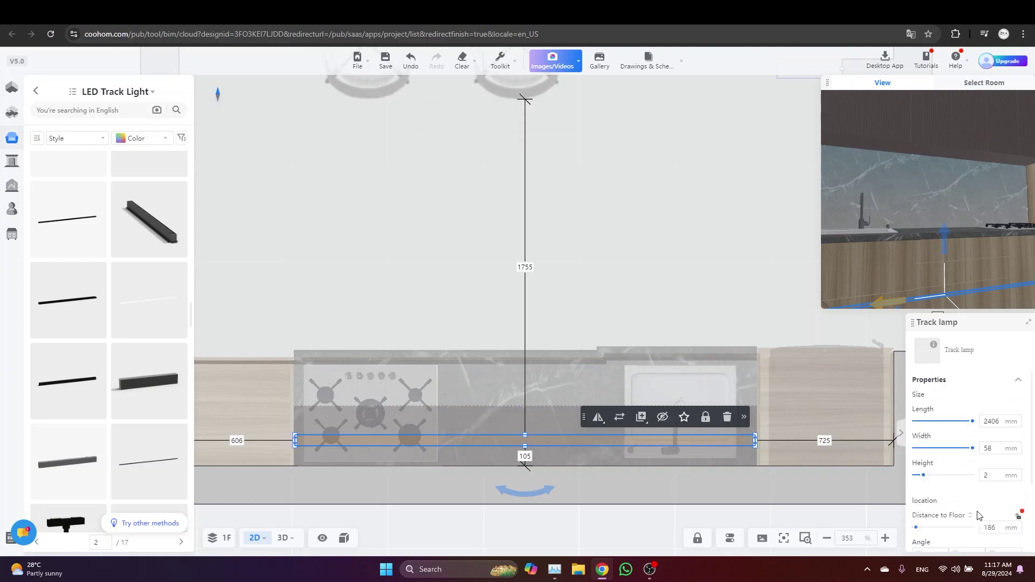
{"action": "scroll", "coordinate": [979, 515], "scroll_direction": "down", "scroll_amount": 2}
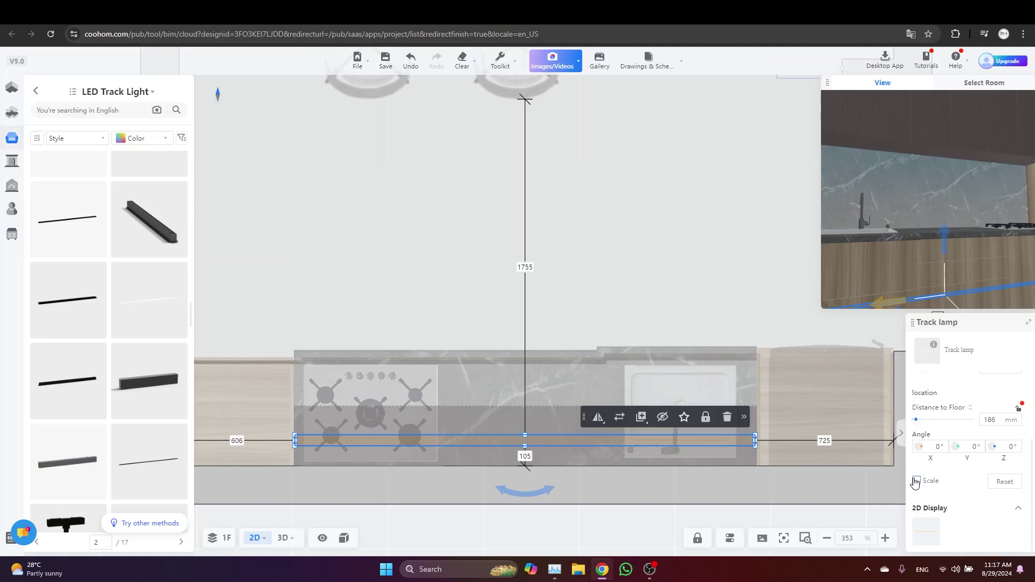
{"action": "scroll", "coordinate": [949, 488], "scroll_direction": "up", "scroll_amount": 2}
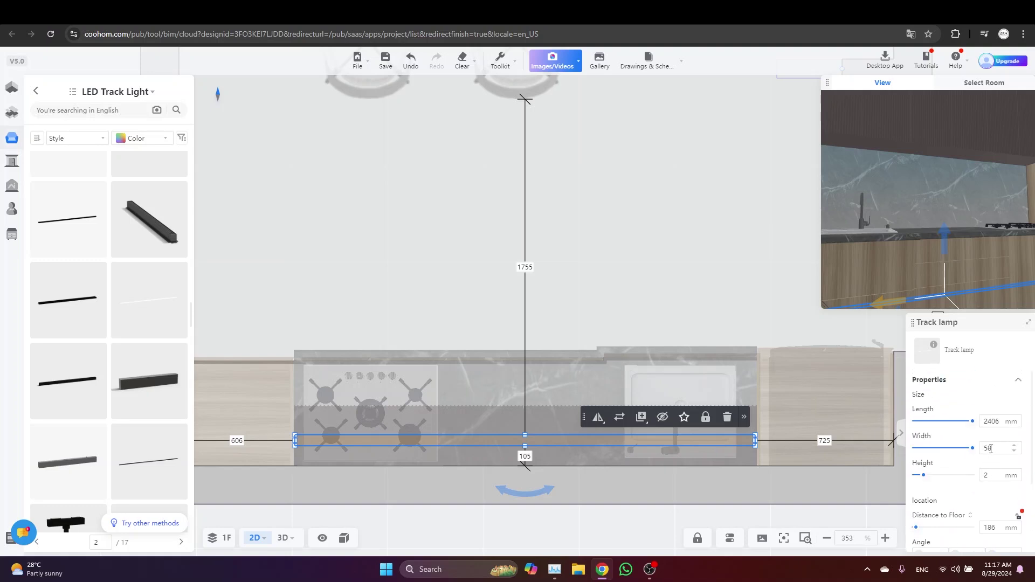
{"action": "double_click", "coordinate": [988, 448]}
{"action": "type", "text": "20"}
{"action": "key", "text": "Return"}
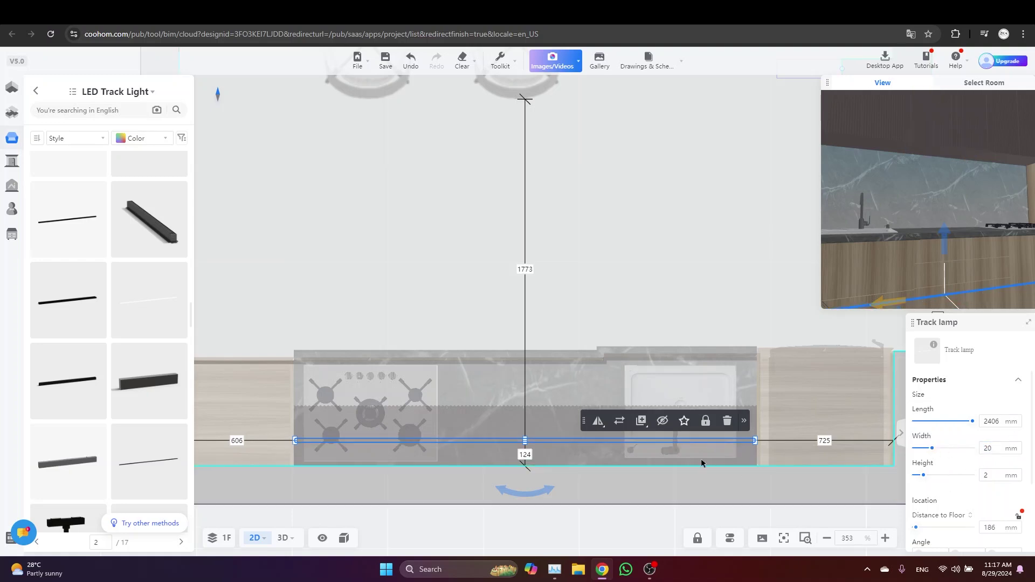
Set the track lamp's distance to the kitchen wall behind it to 20 mm
{"action": "left_click_drag", "start_coordinate": [704, 461], "coordinate": [705, 450]}
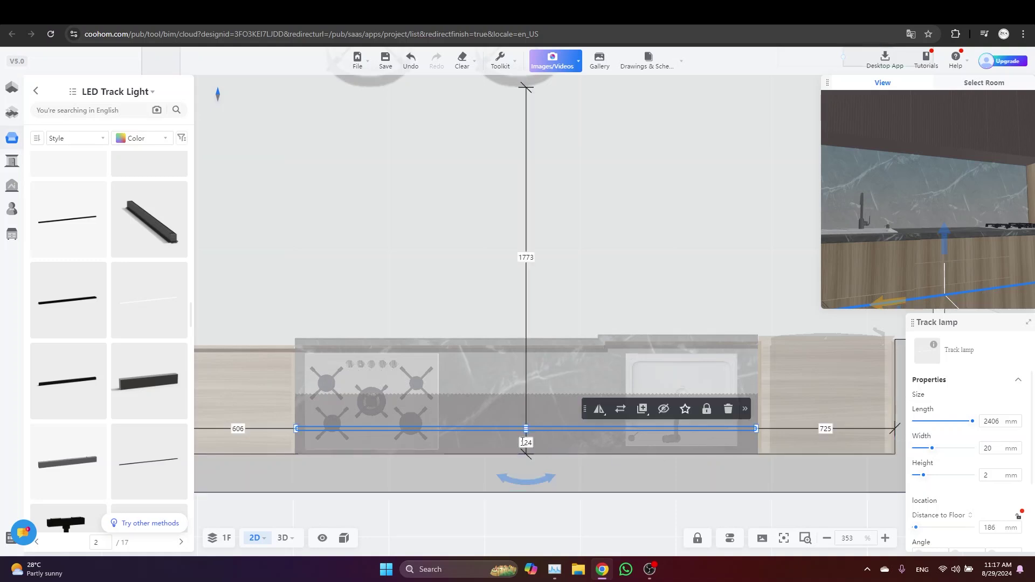
{"action": "left_click", "coordinate": [526, 442]}
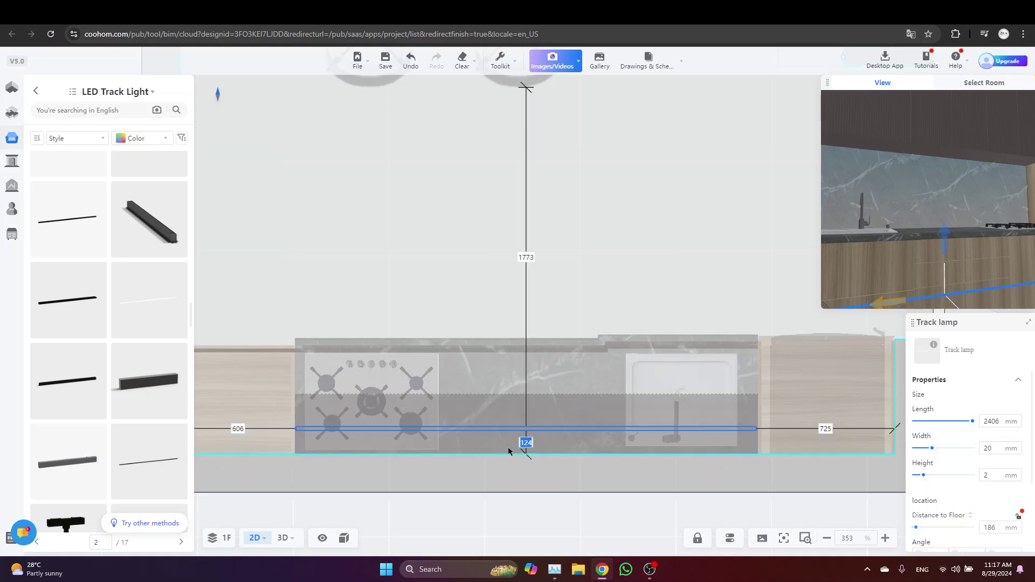
{"action": "type", "text": "20"}
{"action": "key", "text": "Return"}
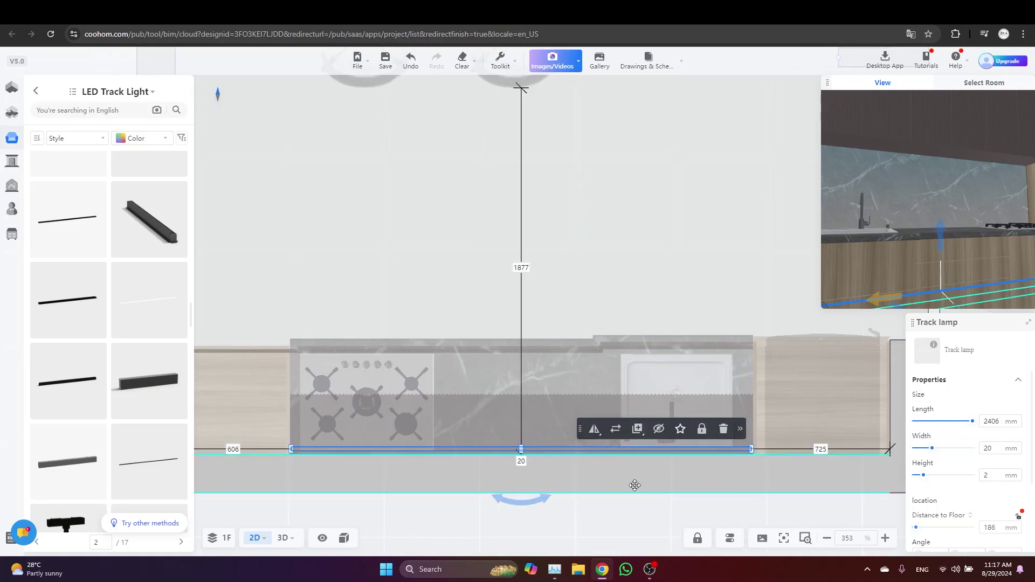
{"action": "right_click_drag", "start_coordinate": [633, 483], "coordinate": [640, 438]}
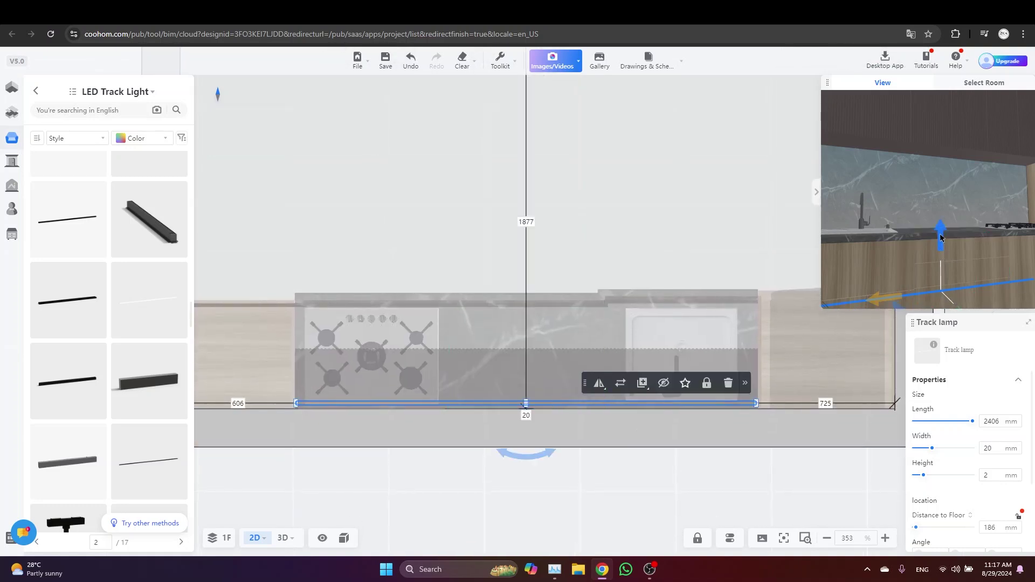
Raise the track lamp to the underside of the wall cabinets with a distance to floor of 1598 mm
{"action": "left_click_drag", "start_coordinate": [941, 242], "coordinate": [935, 111]}
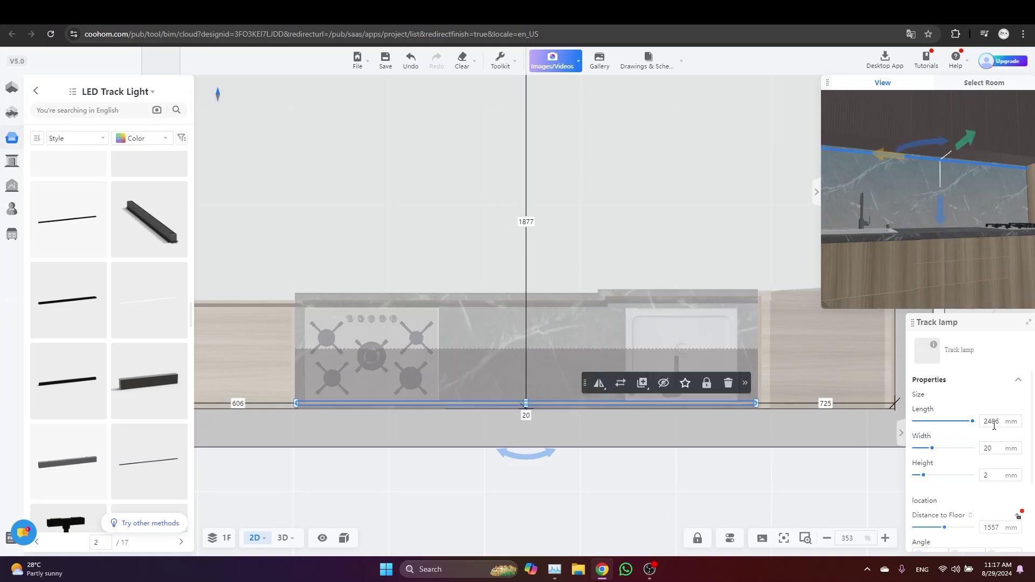
{"action": "scroll", "coordinate": [994, 474], "scroll_direction": "down", "scroll_amount": 1}
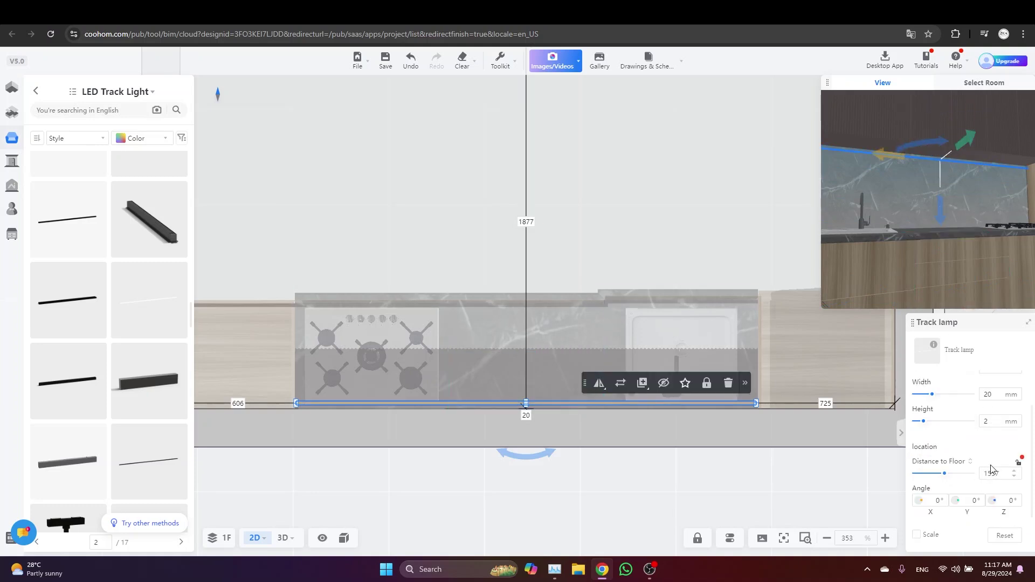
{"action": "left_click", "coordinate": [1012, 155]}
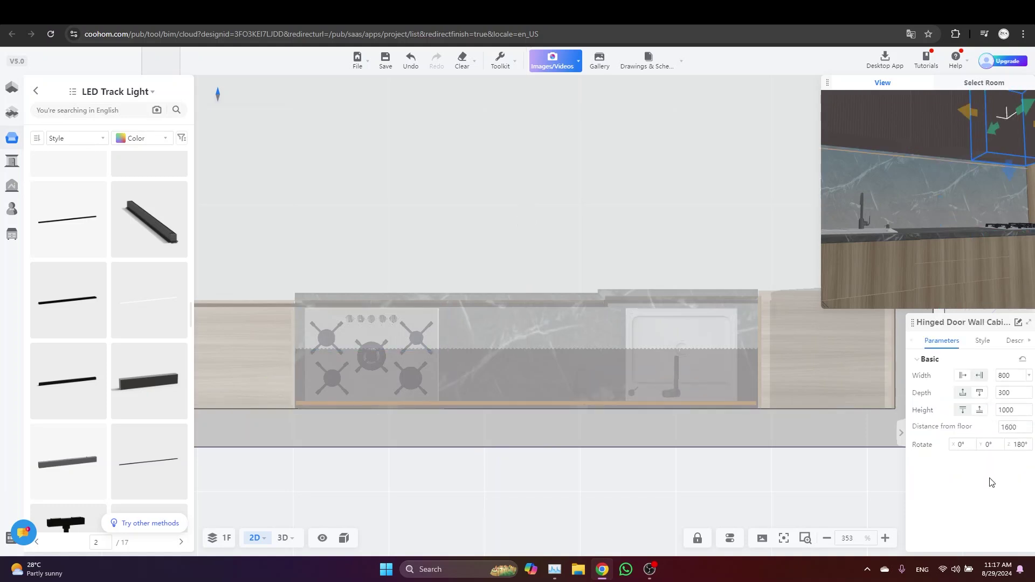
{"action": "left_click", "coordinate": [957, 162]}
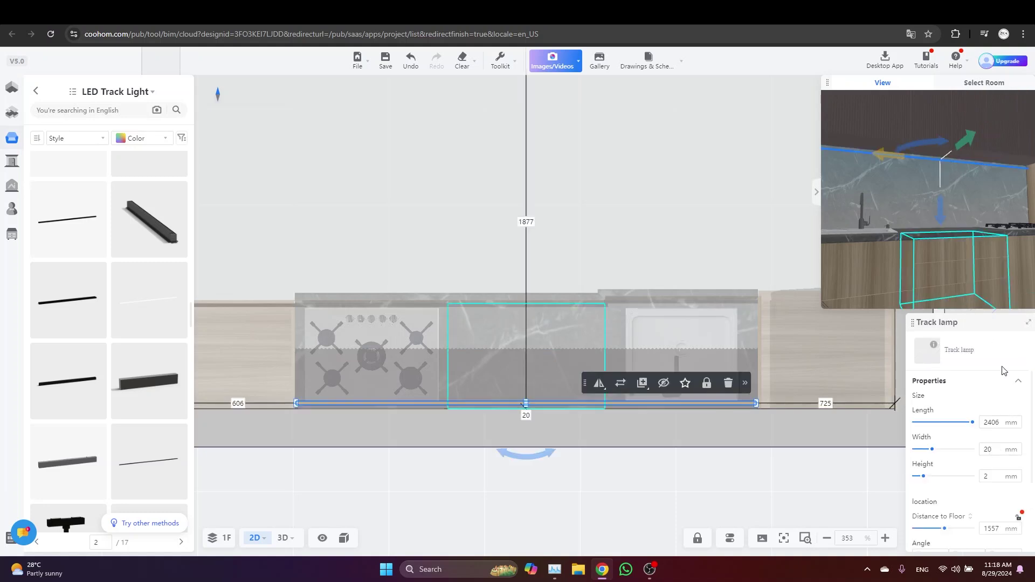
{"action": "scroll", "coordinate": [990, 488], "scroll_direction": "down", "scroll_amount": 1}
{"action": "left_click", "coordinate": [991, 475]}
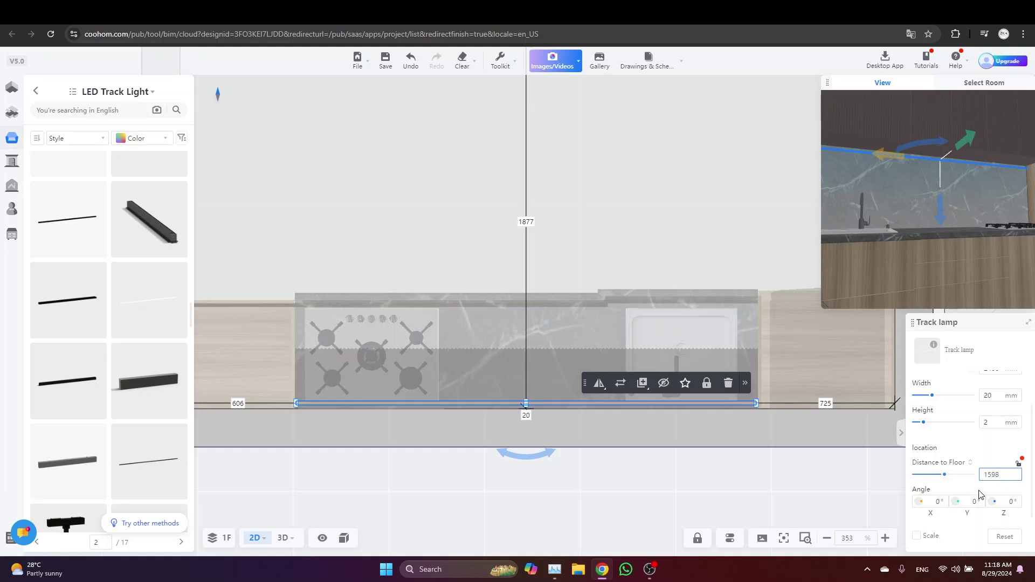
{"action": "key", "text": "Return"}
Switch the main view to 3D and inspect the light strip under the wall cabinets
{"action": "left_click", "coordinate": [897, 179]}
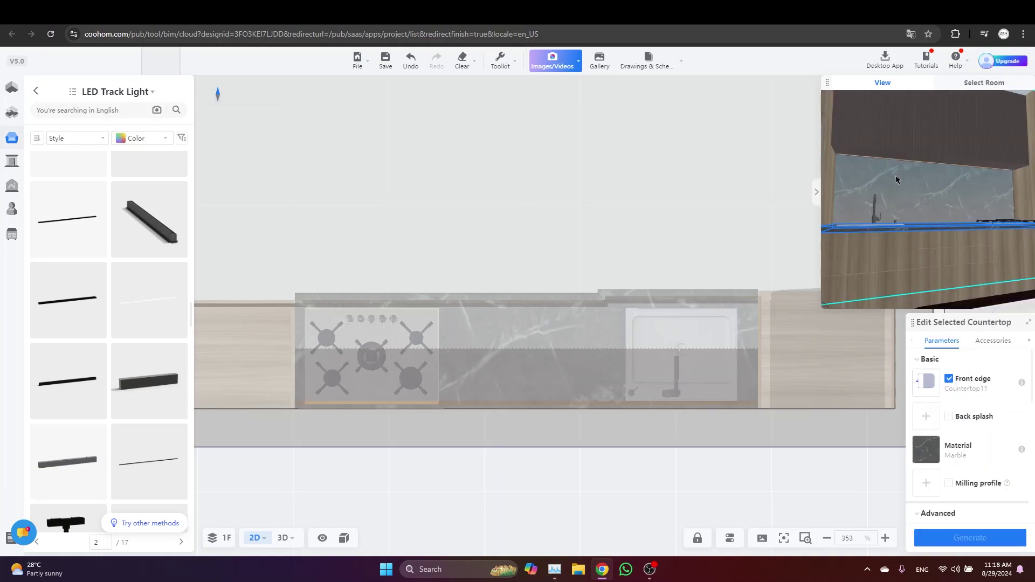
{"action": "mouse_move", "coordinate": [887, 199]}
{"action": "left_mouse_down"}
{"action": "mouse_move", "coordinate": [901, 195]}
{"action": "mouse_move", "coordinate": [889, 207]}
{"action": "left_mouse_up"}
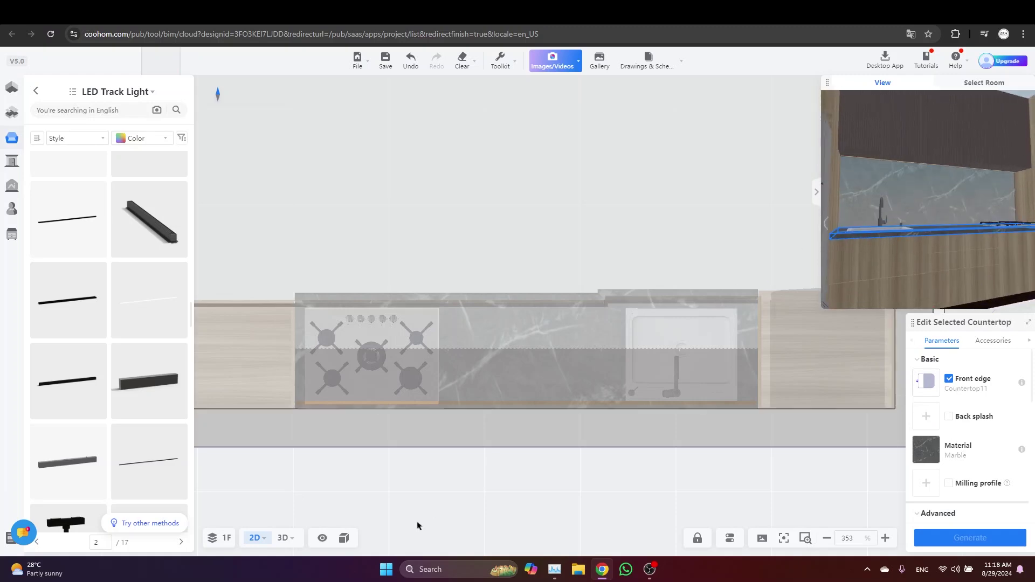
{"action": "left_click", "coordinate": [283, 538]}
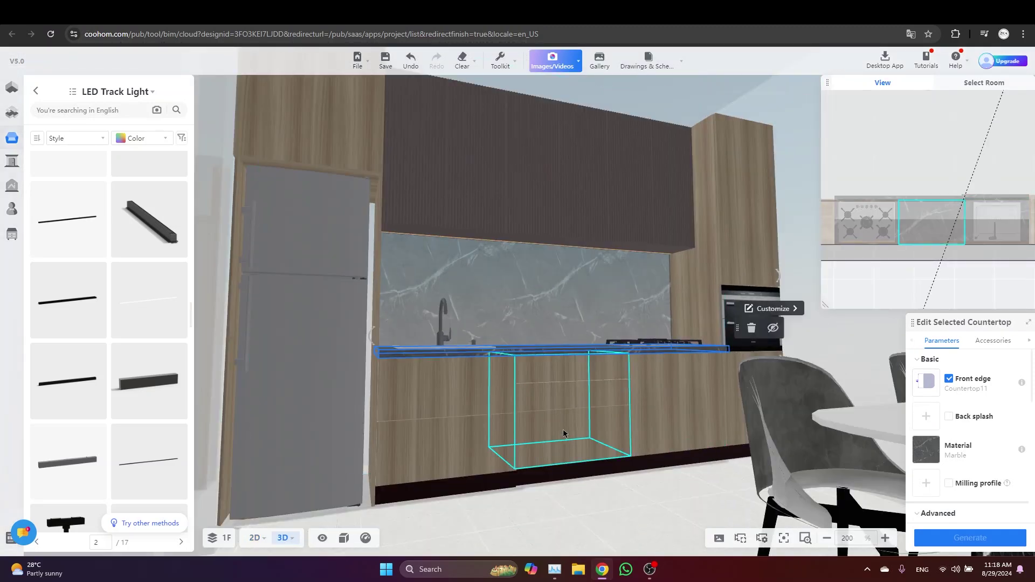
{"action": "mouse_move", "coordinate": [589, 493]}
{"action": "left_mouse_down"}
{"action": "mouse_move", "coordinate": [550, 527]}
{"action": "mouse_move", "coordinate": [606, 487]}
{"action": "left_mouse_up"}
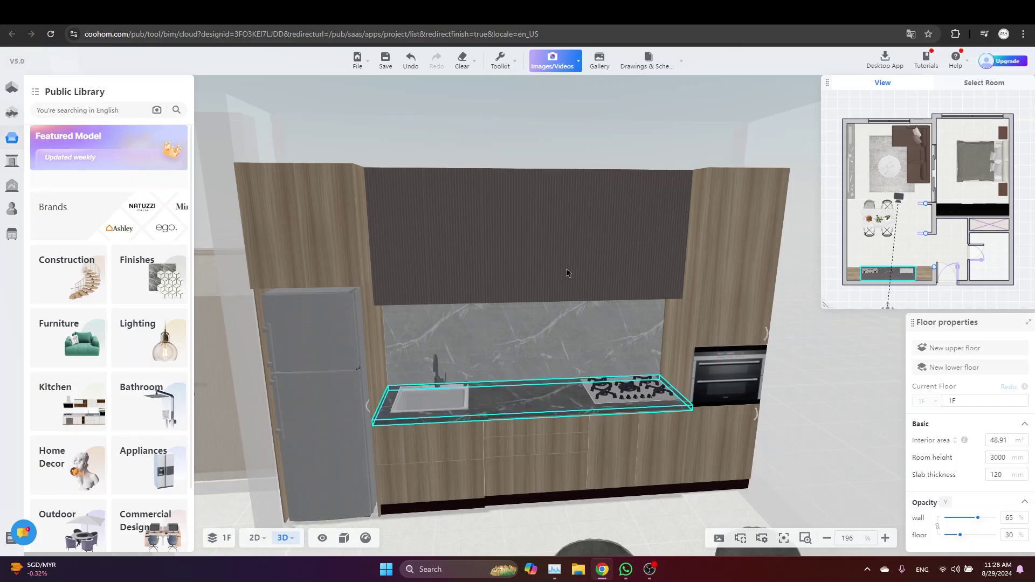
Place a black double socket from Switches & Sockets on the marble backsplash between the sink and the cooktop
{"action": "left_click", "coordinate": [142, 459]}
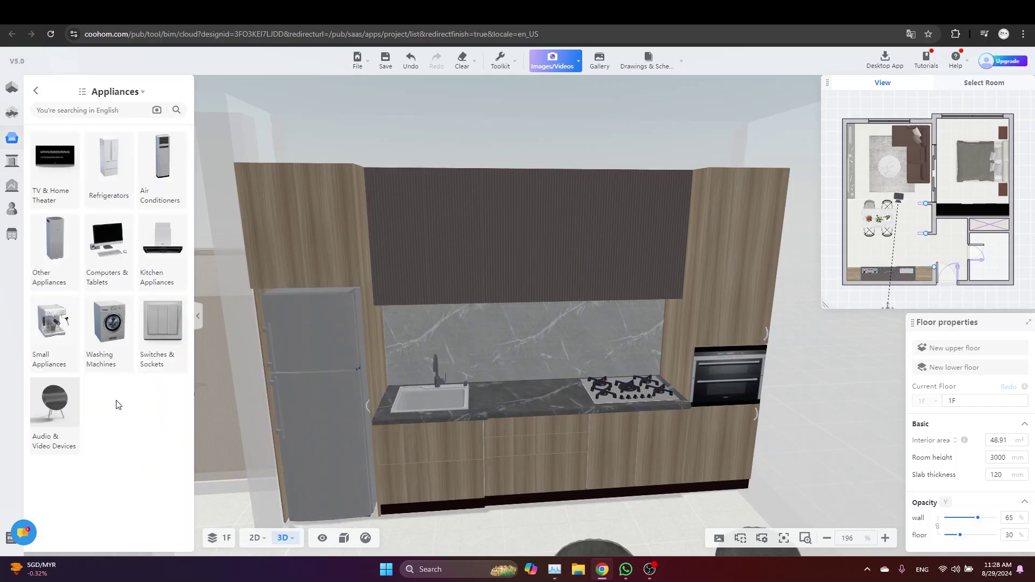
{"action": "left_click", "coordinate": [163, 343]}
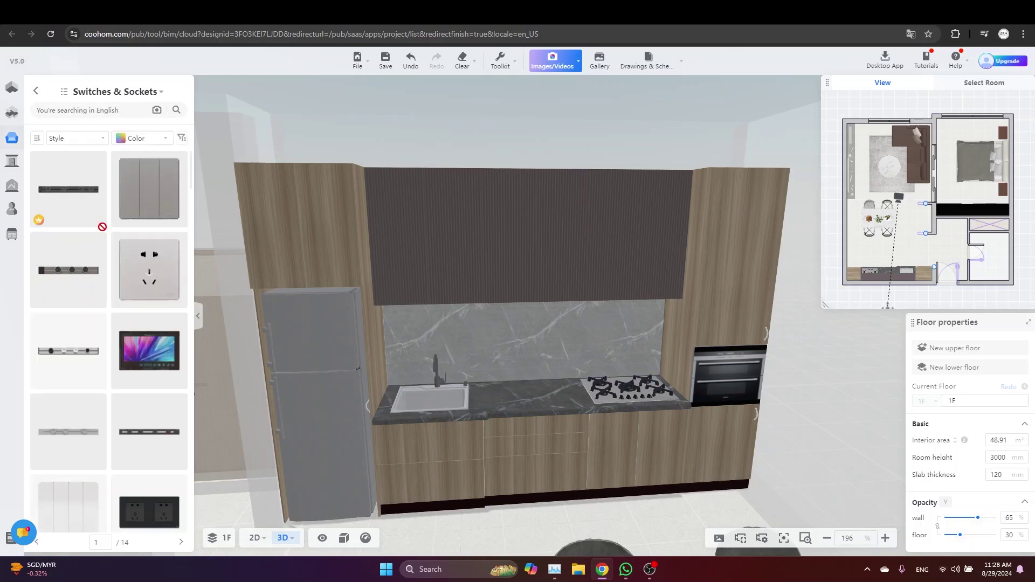
{"action": "scroll", "coordinate": [95, 308], "scroll_direction": "down", "scroll_amount": 3}
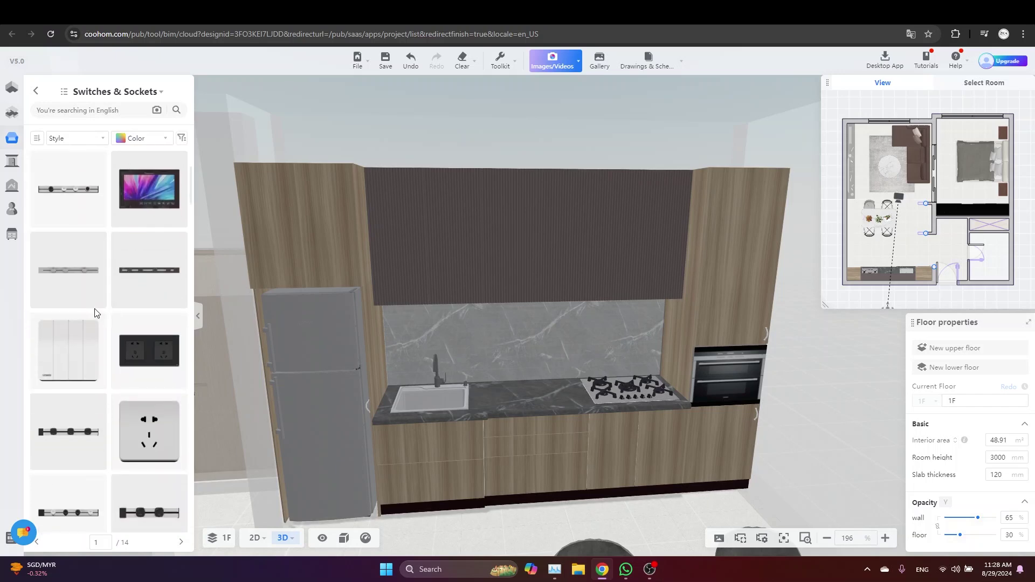
{"action": "left_click", "coordinate": [146, 354]}
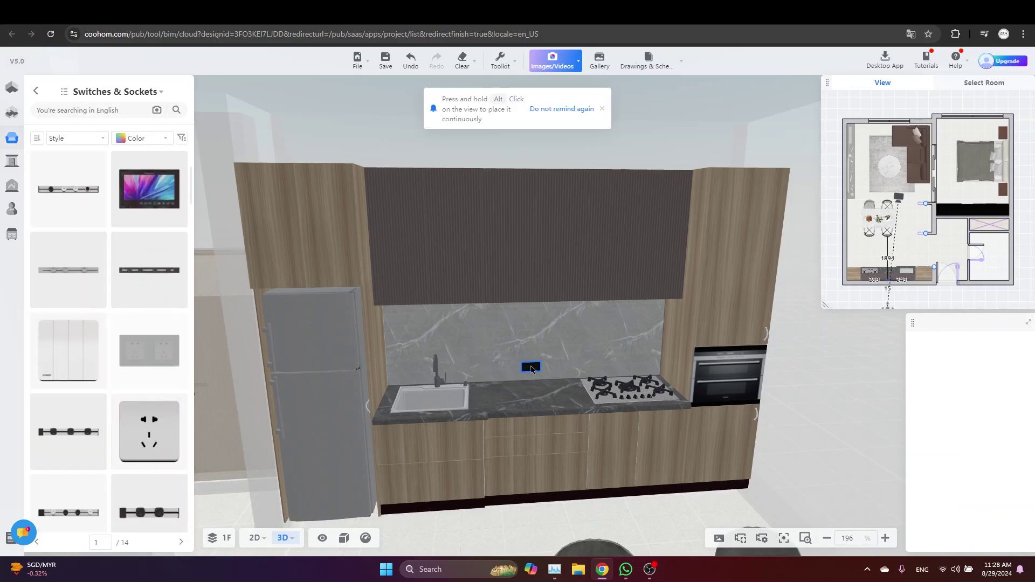
{"action": "left_click", "coordinate": [530, 368]}
Add a wooden cutting board from the Knives and Cutting Board kitchen tools to the countertop, just beside the cooktop
{"action": "left_click", "coordinate": [38, 93]}
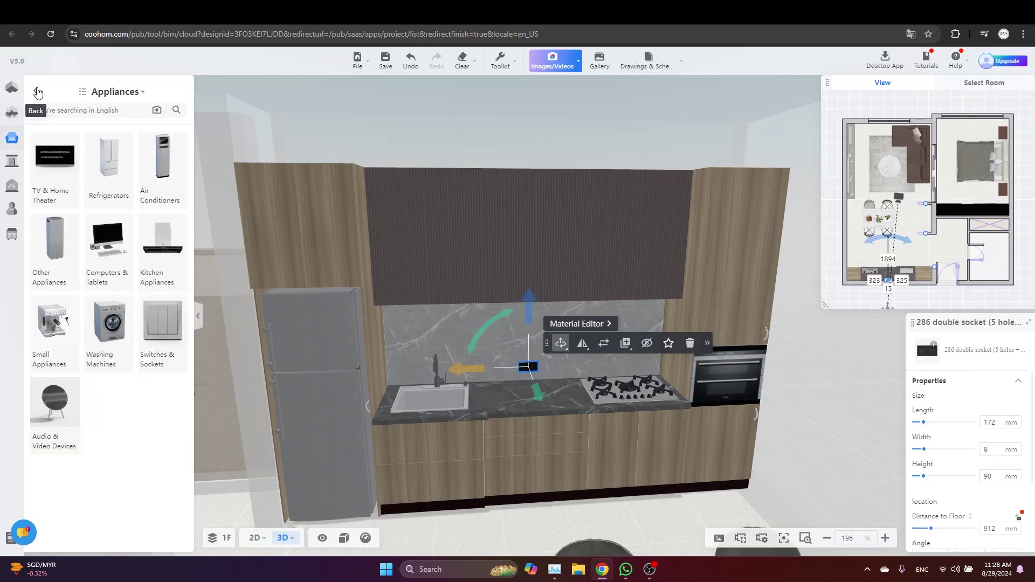
{"action": "left_click", "coordinate": [38, 93]}
{"action": "left_click", "coordinate": [74, 412]}
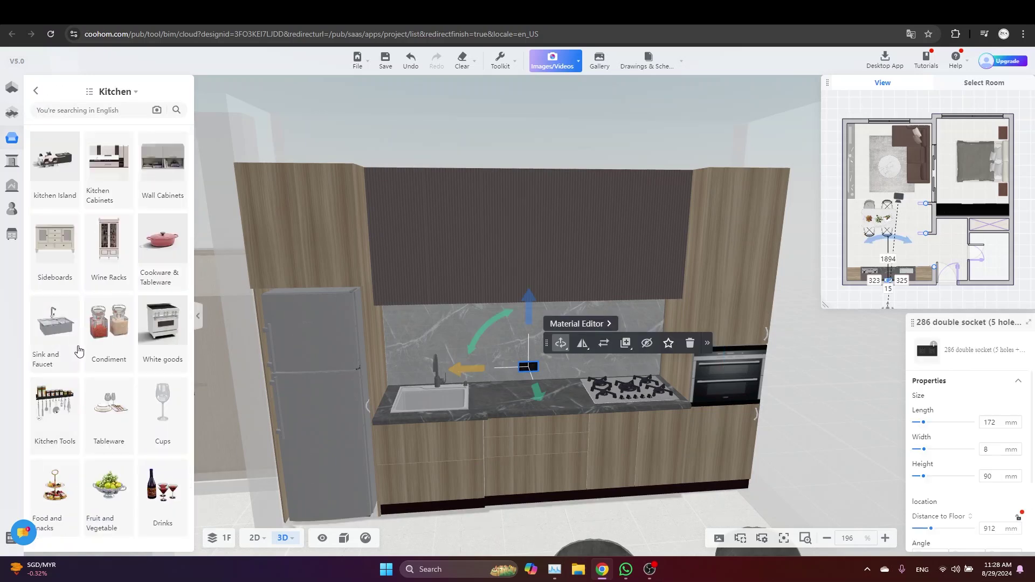
{"action": "left_click", "coordinate": [57, 420]}
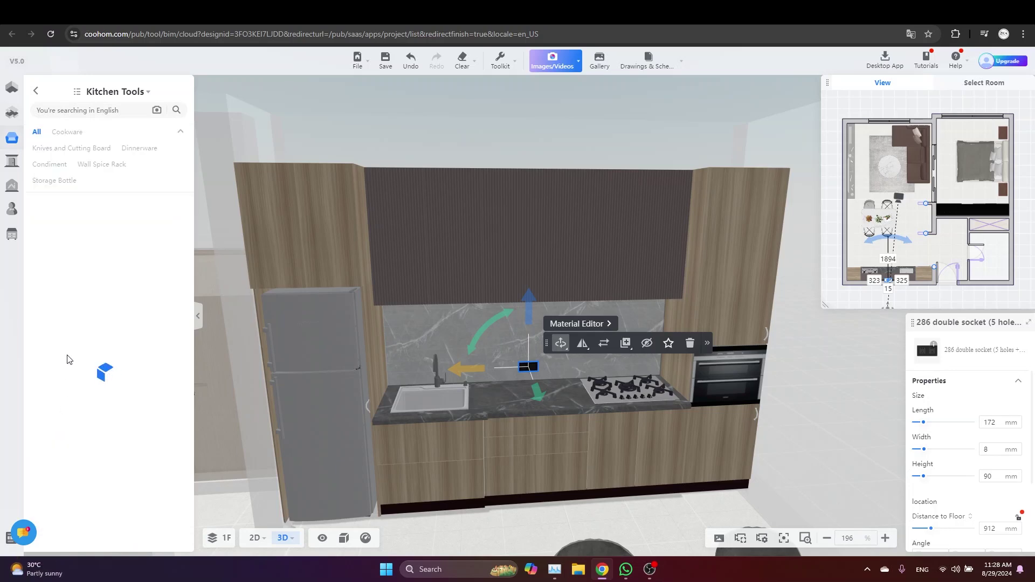
{"action": "left_click", "coordinate": [85, 150]}
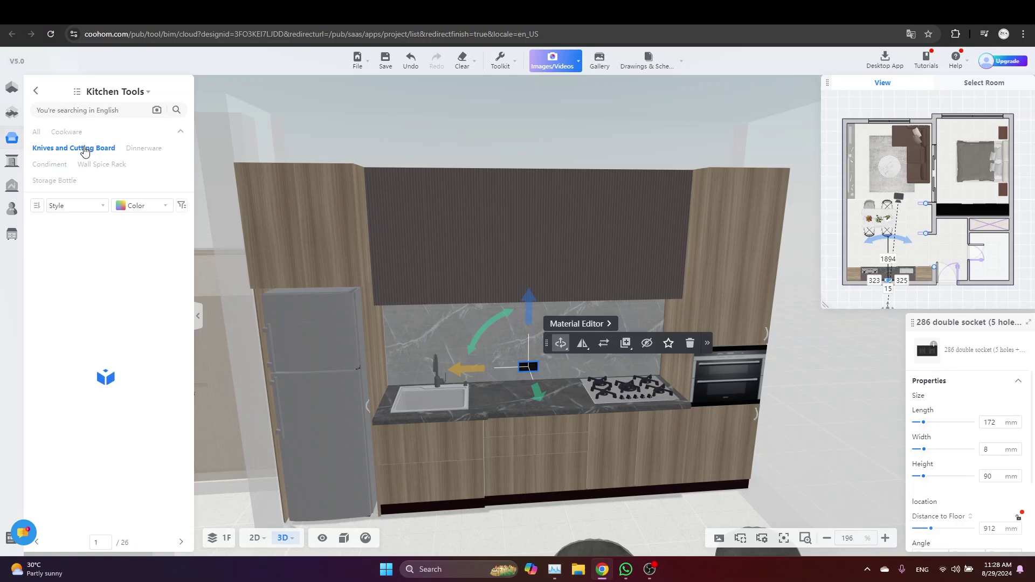
{"action": "scroll", "coordinate": [89, 313], "scroll_direction": "down", "scroll_amount": 2}
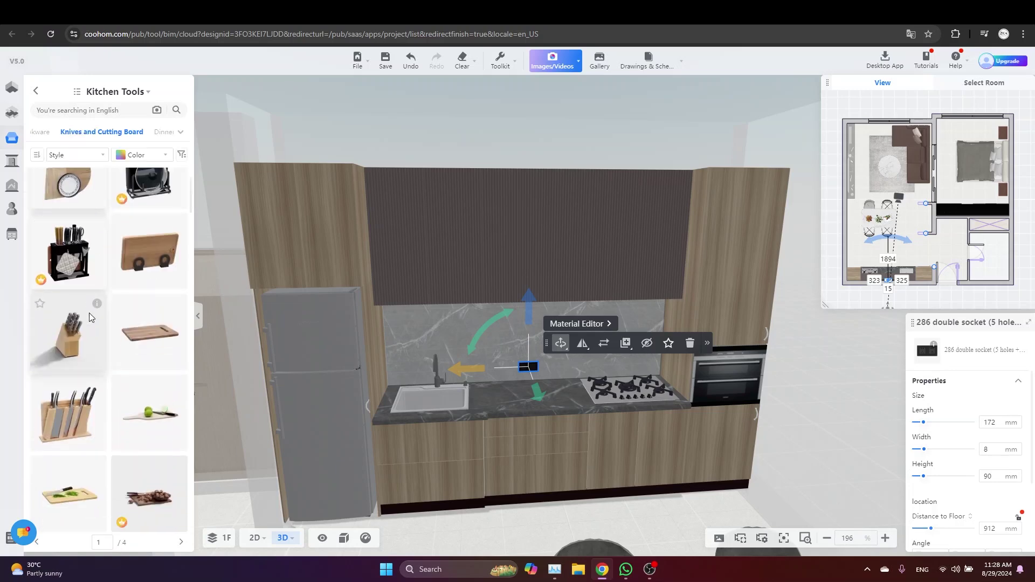
{"action": "scroll", "coordinate": [89, 312], "scroll_direction": "down", "scroll_amount": 1}
{"action": "left_click", "coordinate": [150, 287]}
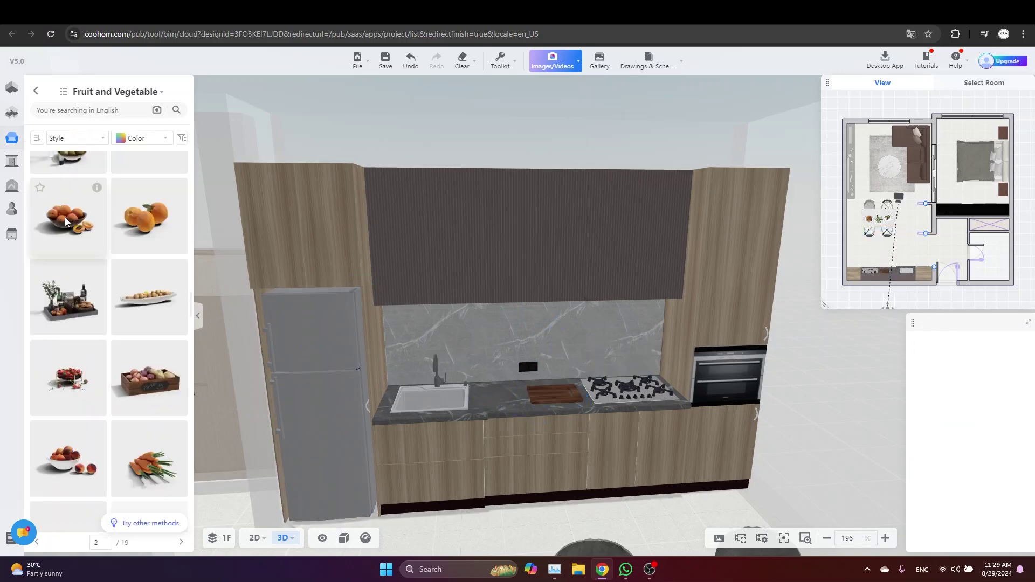
Place the Modern fruit bowl on the countertop between the sink and the cutting board, and switch the main view to 2D
{"action": "left_click", "coordinate": [65, 218]}
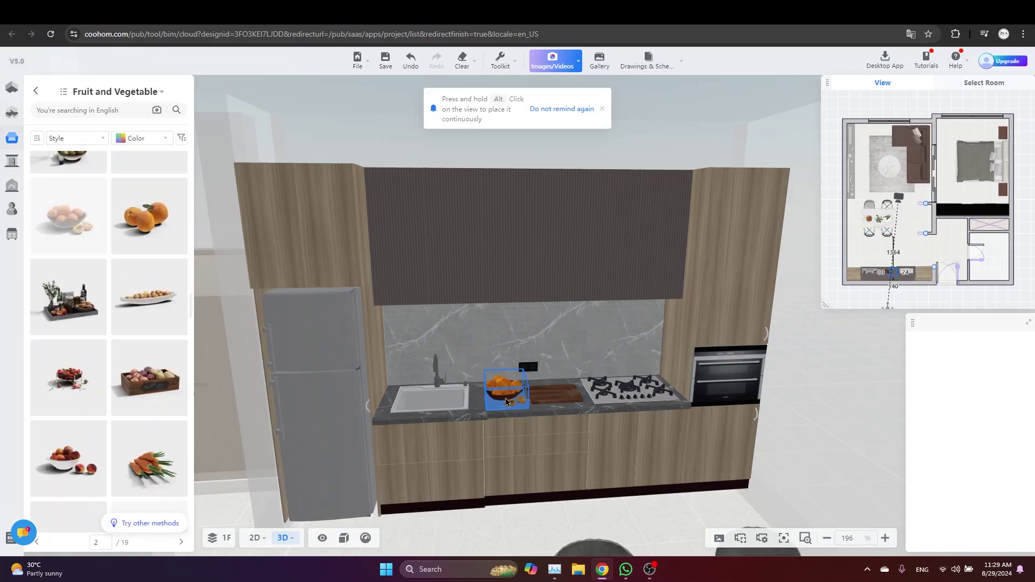
{"action": "left_click", "coordinate": [504, 402]}
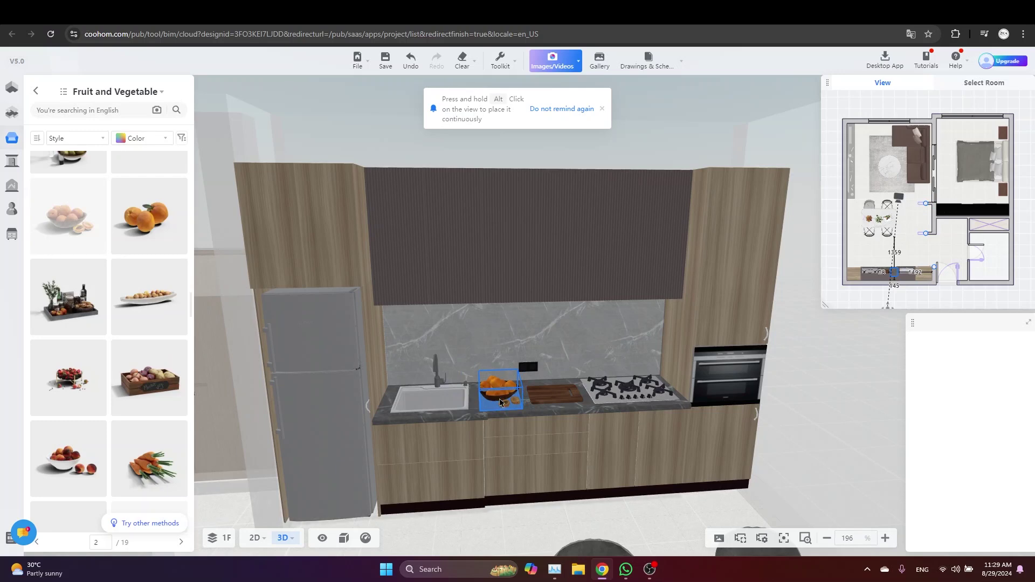
{"action": "scroll", "coordinate": [494, 500], "scroll_direction": "down", "scroll_amount": 3}
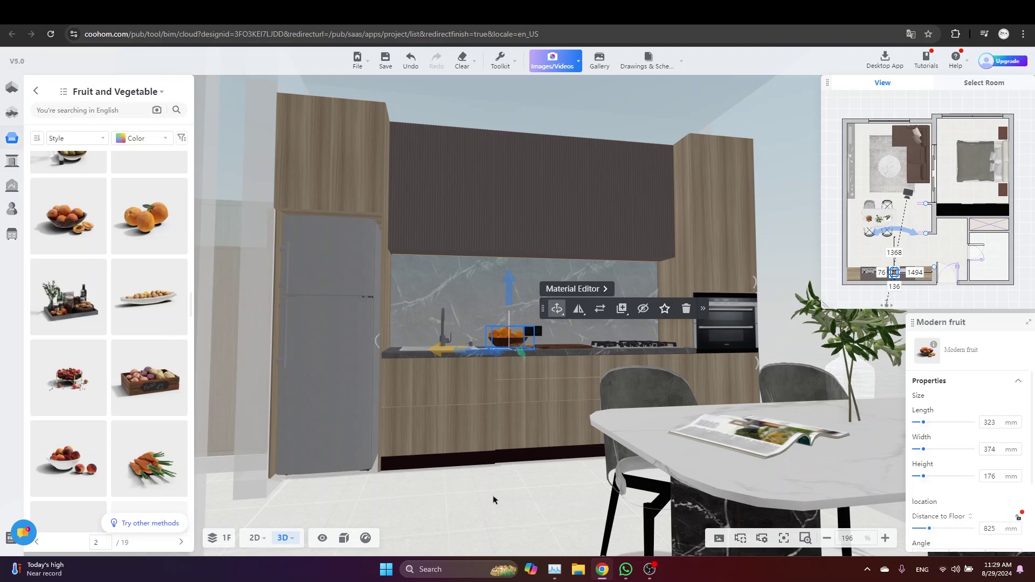
{"action": "key", "text": "2"}
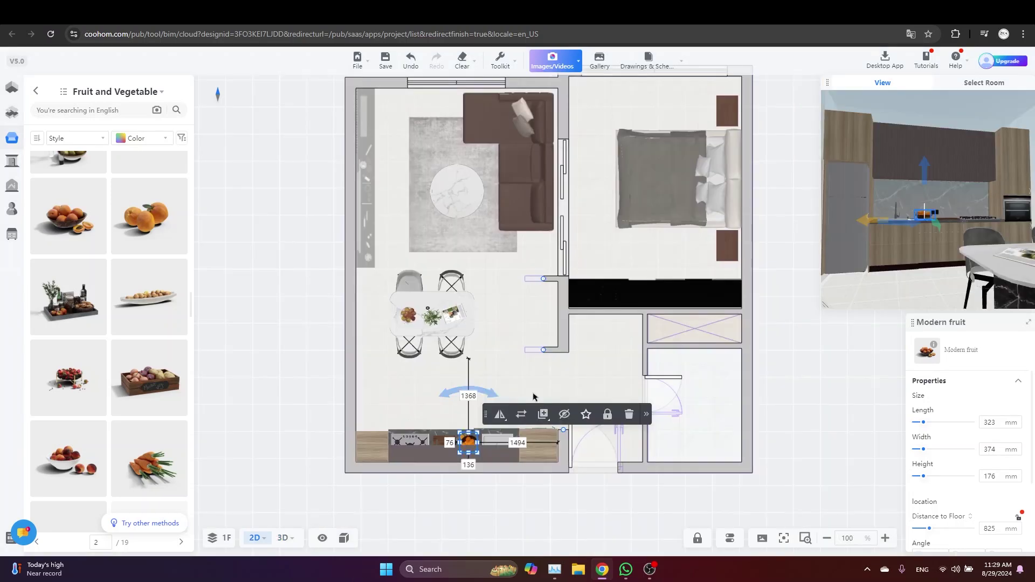